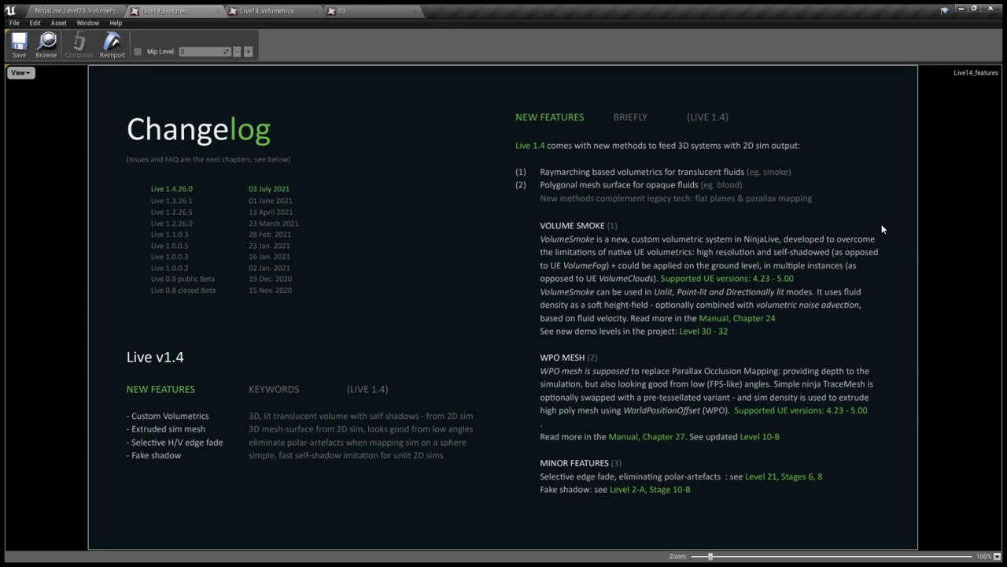
Review the Live 1.4 Volumetrics manual page and the Volume Clouds image, and return to the VolumeFog level.
click(282, 11)
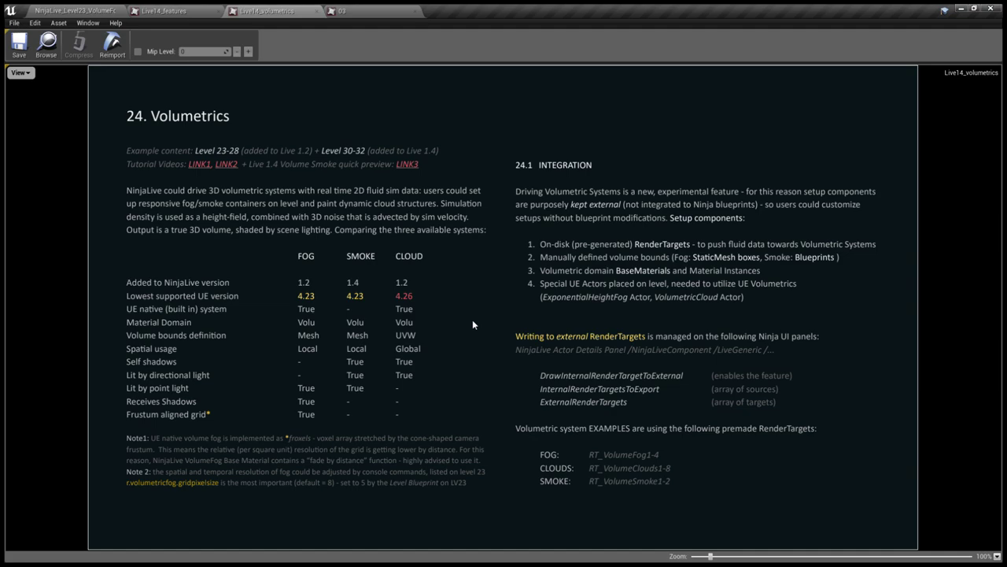
click(376, 13)
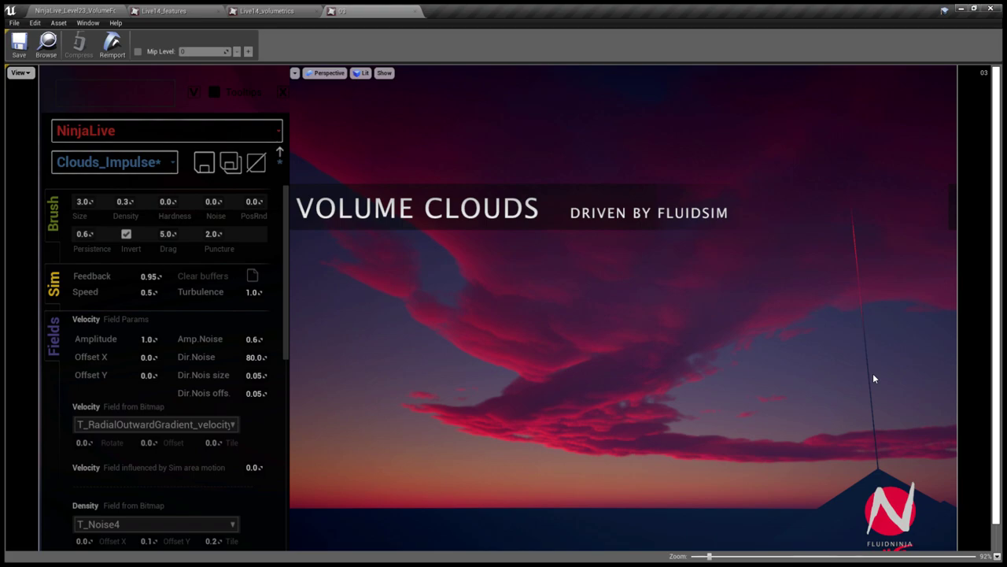
click(66, 10)
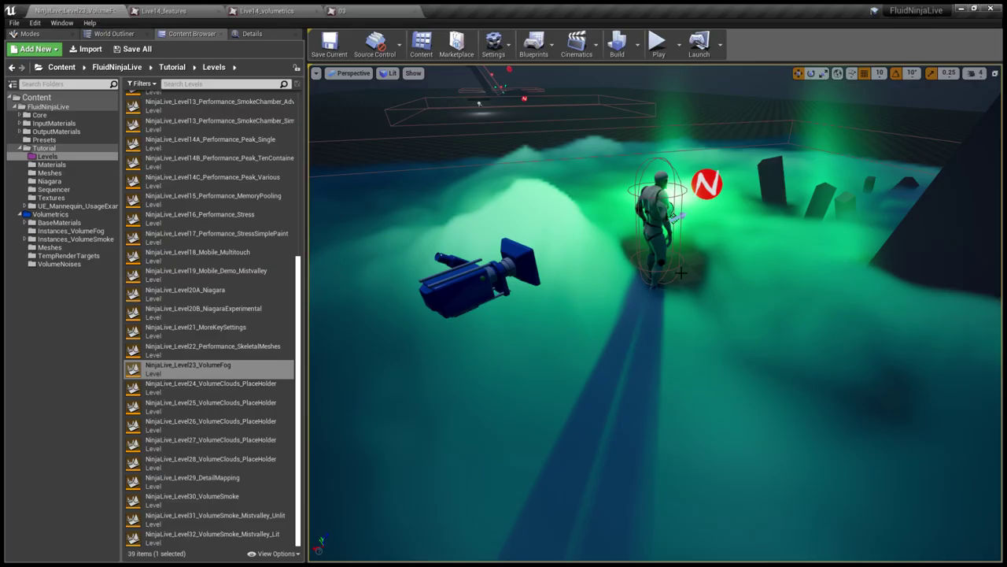
Play the VolumeFog level from a pulled-back view and run the character through the green-lit fog.
right_drag(655, 312, 655, 285)
key(s)
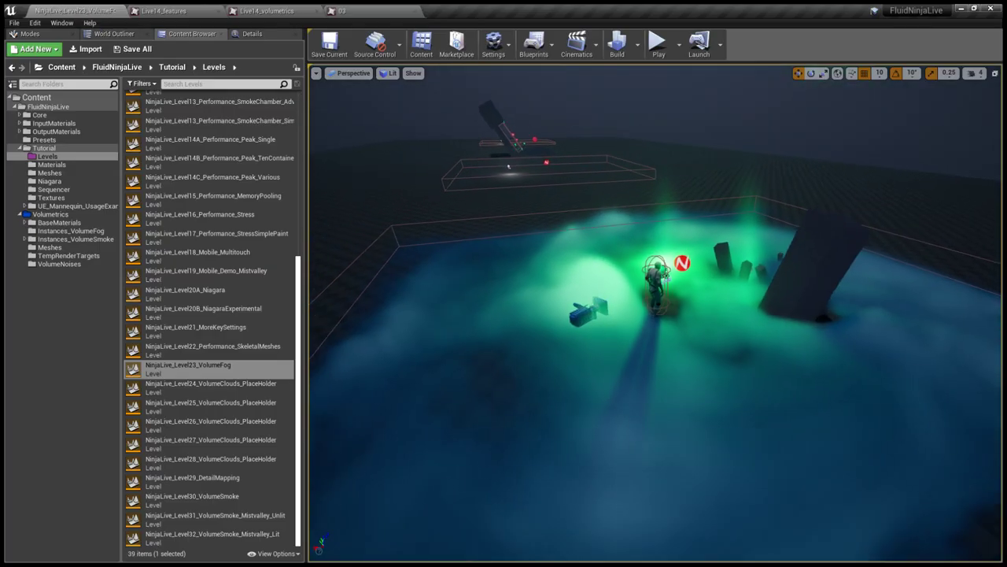
key(alt+p)
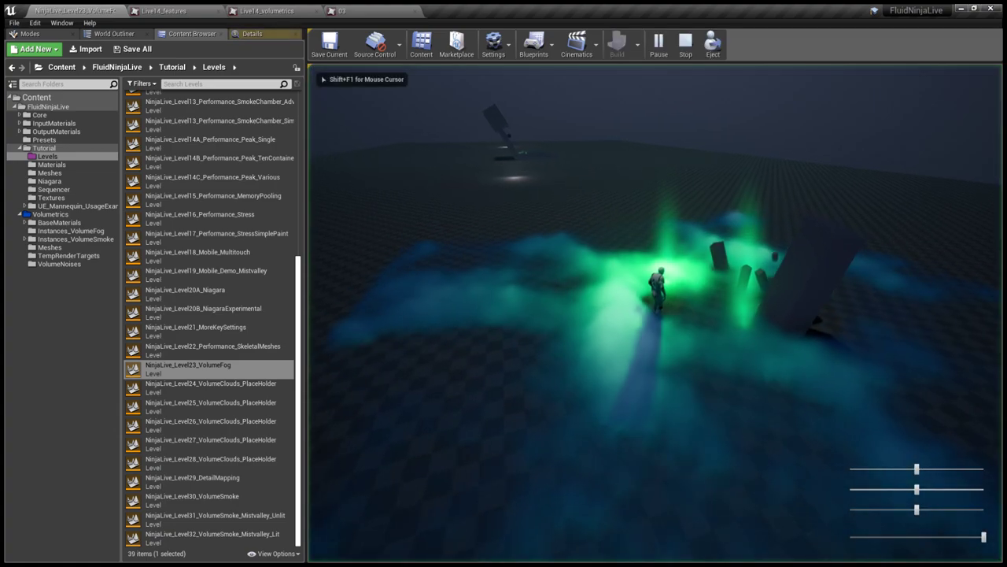
key(w)
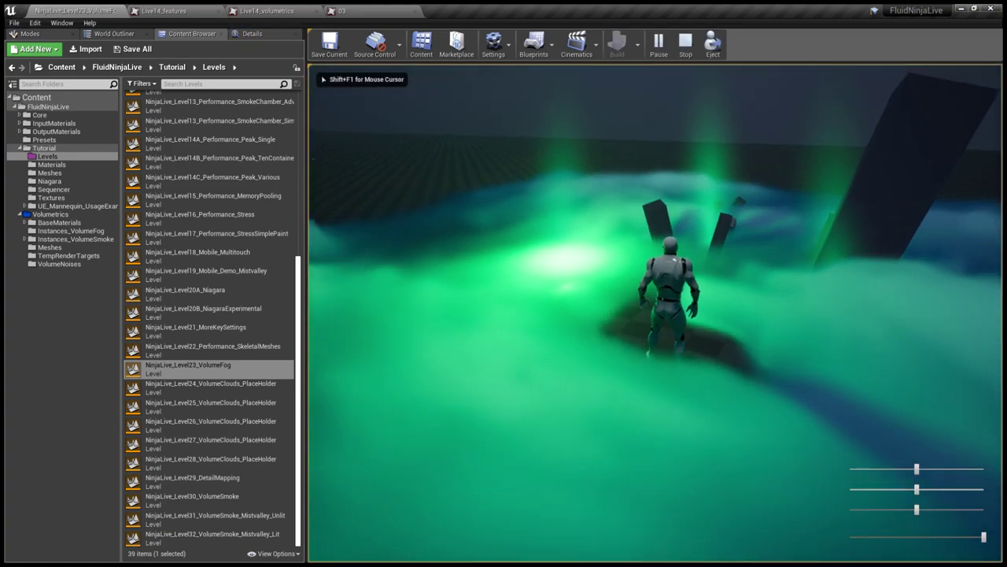
scroll(655, 312, up, 3)
scroll(655, 313, down, 5)
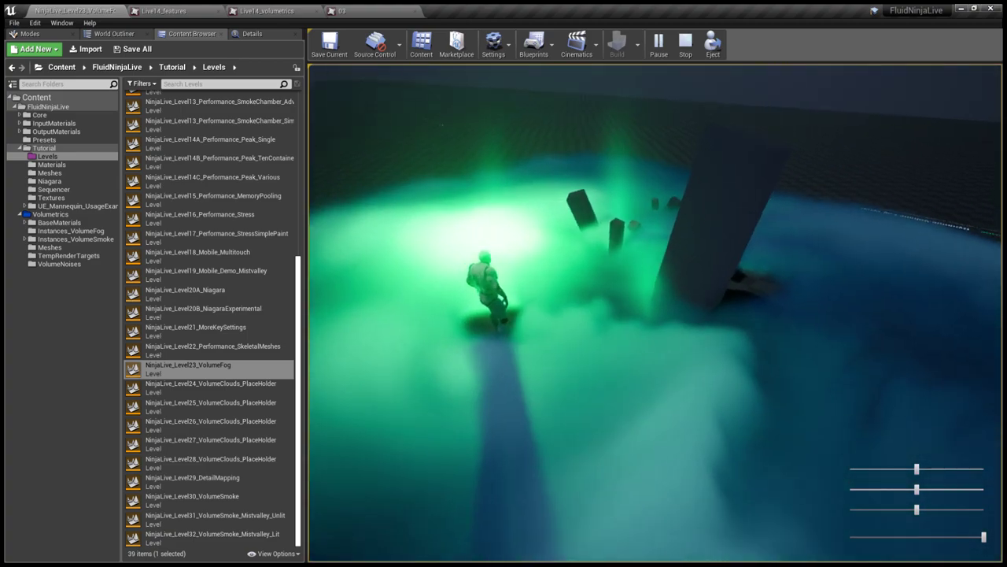
Free the mouse cursor, move the character and view around in the fog, and end the play session.
key(shift+F1)
key(w)
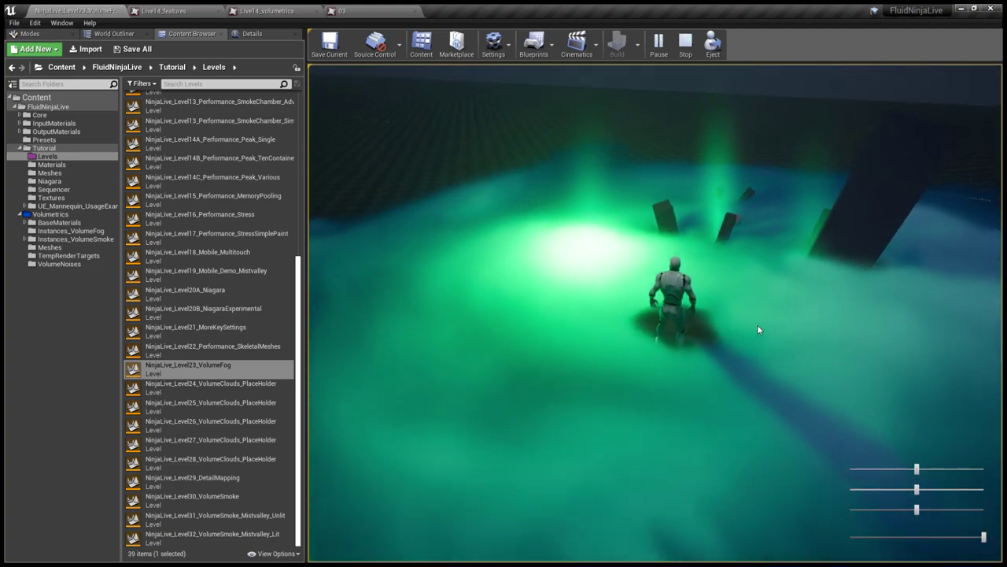
drag(758, 326, 673, 322)
scroll(671, 320, down, 5)
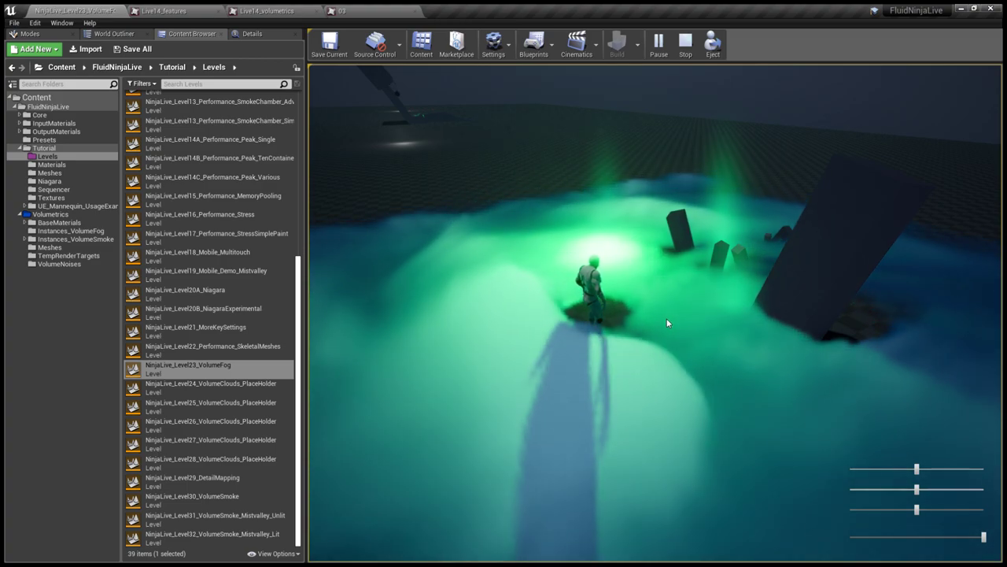
key(Escape)
middle_drag(656, 323, 656, 371)
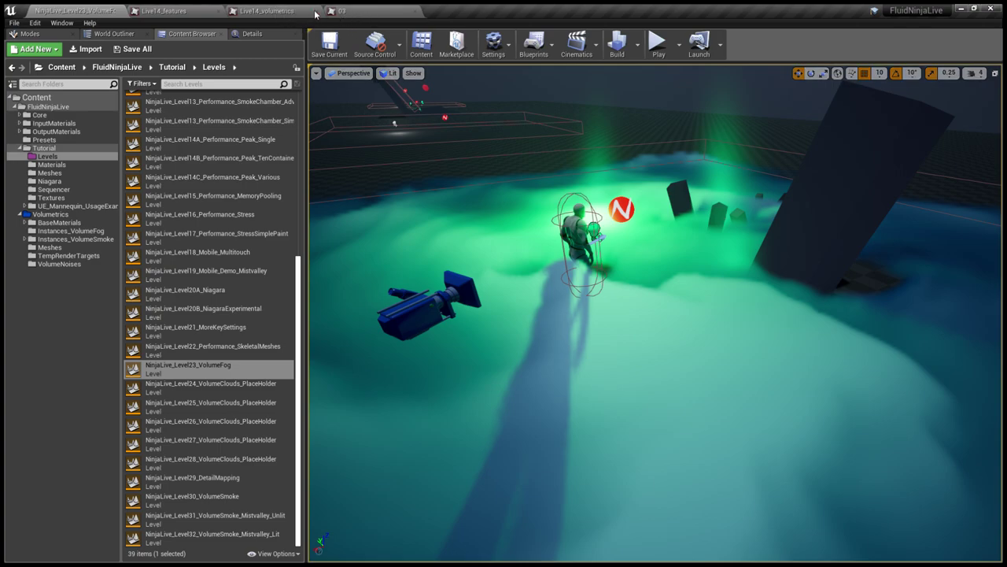
Check the fog, smoke and cloud comparison on the Volumetrics page and open the NinjaLive_Level30_VolumeSmoke level.
click(290, 11)
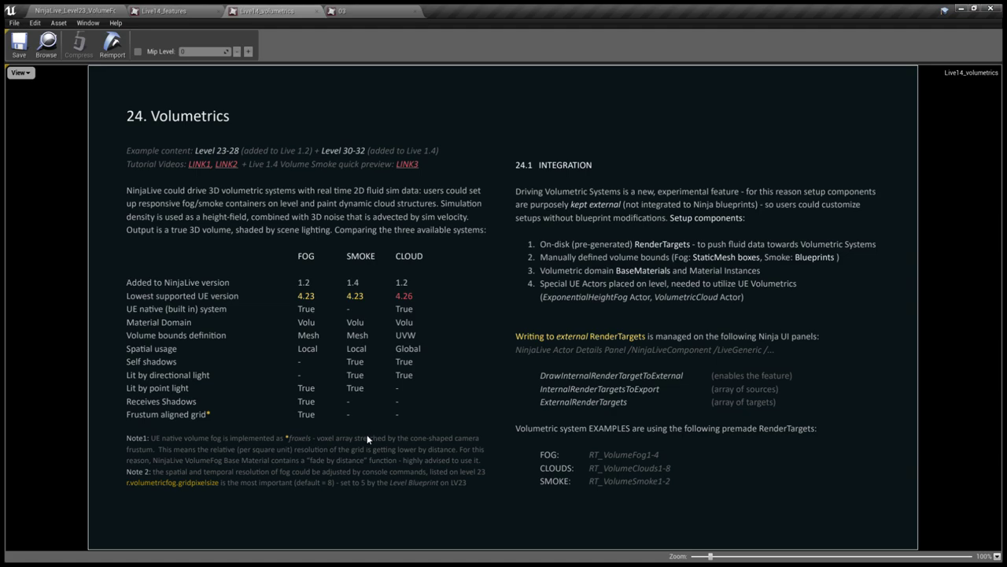
click(105, 9)
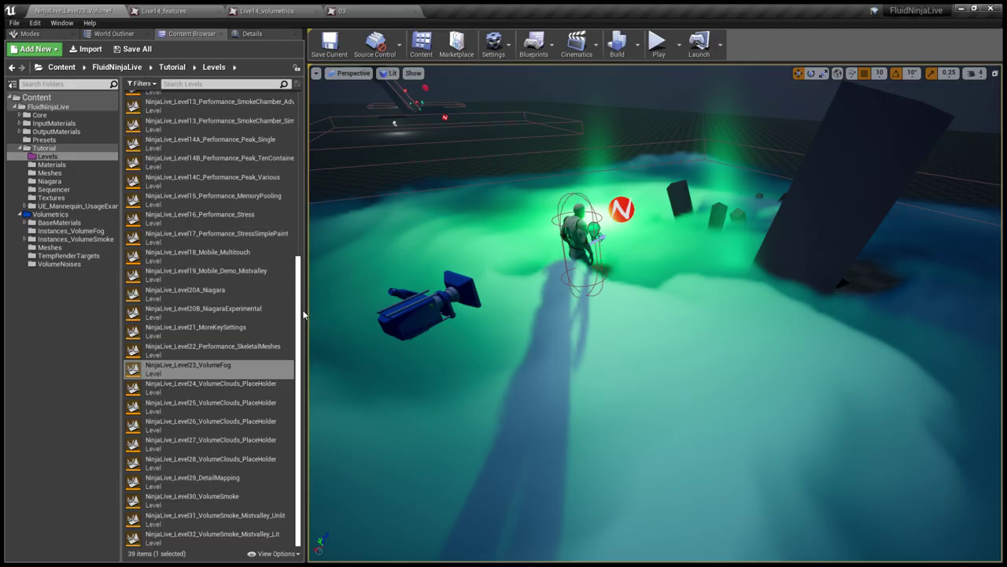
drag(299, 313, 299, 414)
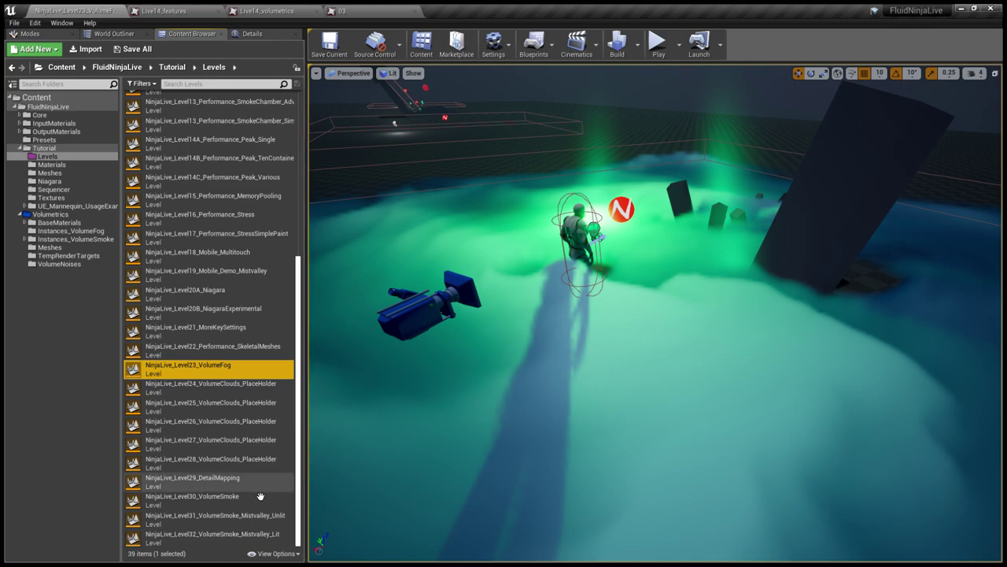
double_click(232, 504)
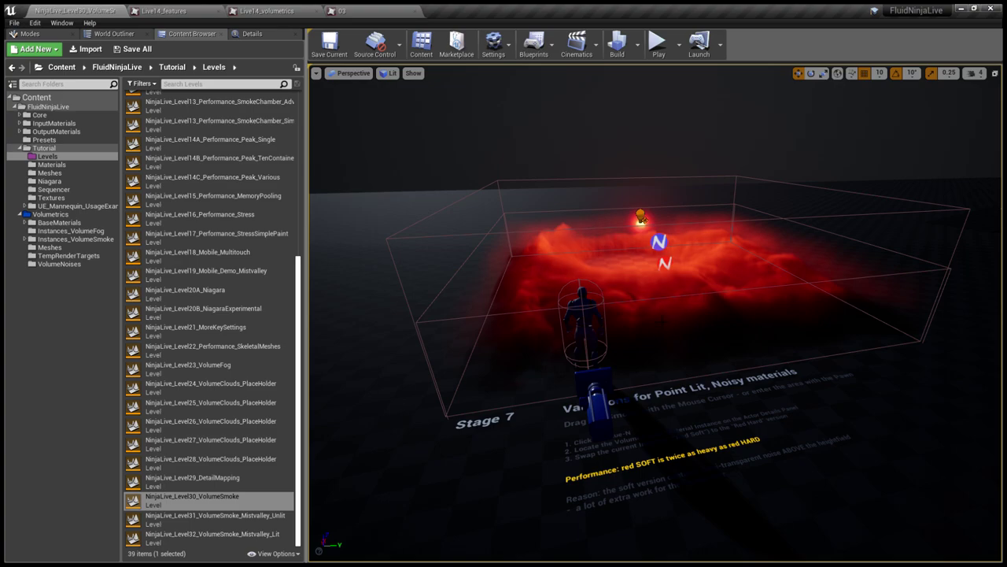
Play the VolumeSmoke level, watch the character around the green smoke in fullscreen, and end the play session.
key(alt+p)
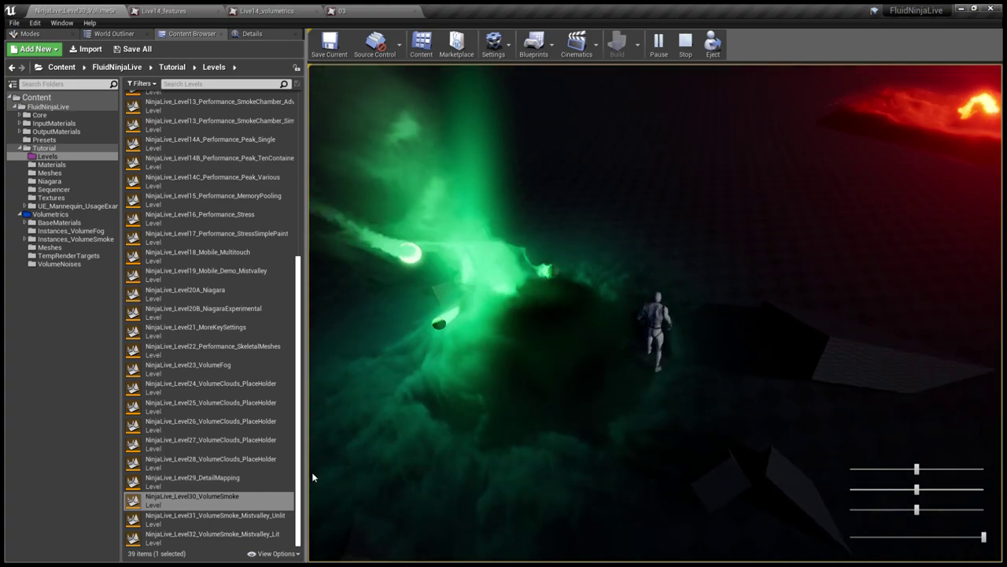
click(800, 459)
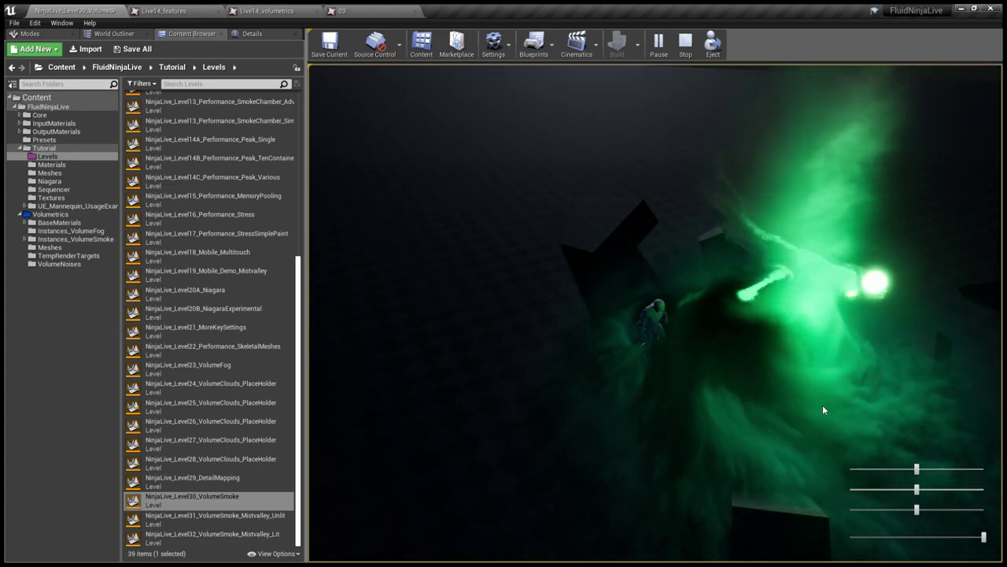
key(F11)
click(759, 393)
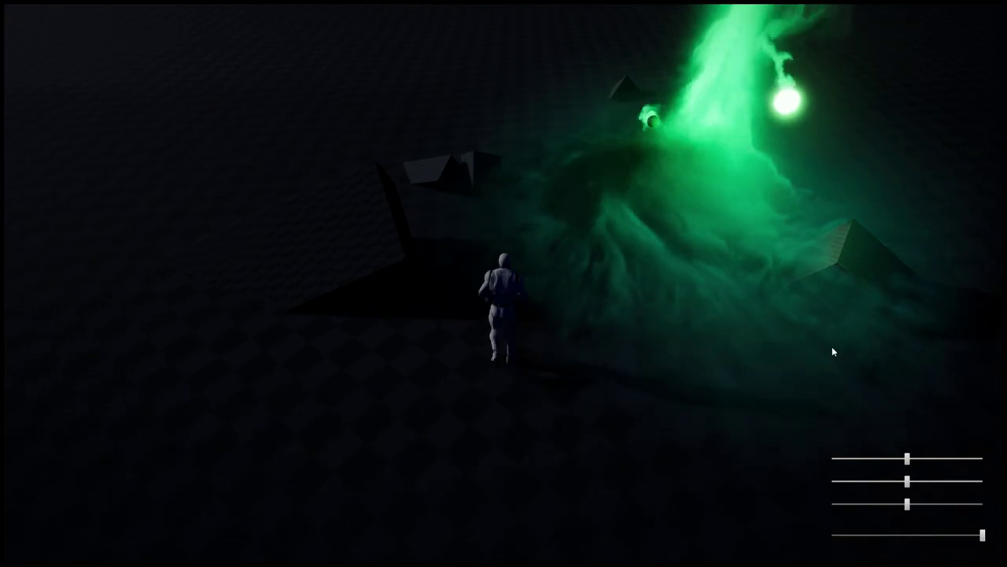
key(Escape)
Disable Possess Nearest Pawn on the green NinjaLive_Utilities actor near Stage 7.
right_drag(832, 349, 759, 276)
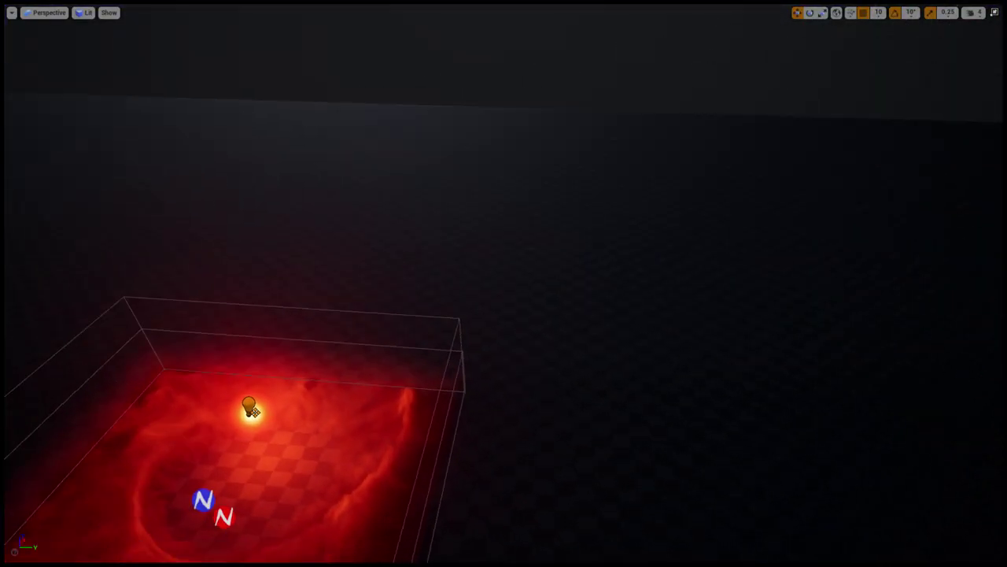
right_drag(503, 284, 401, 342)
key(w)
key(s)
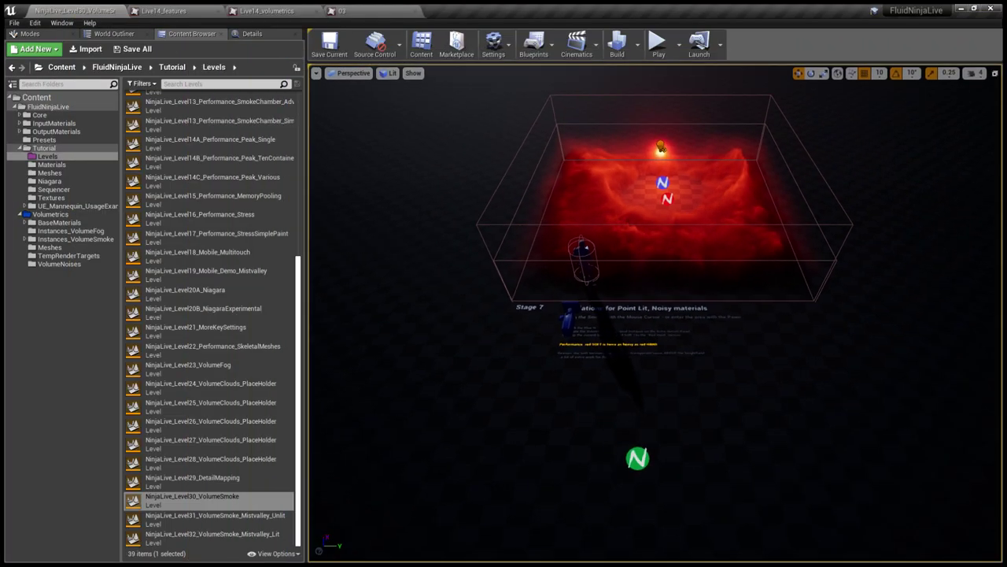
click(252, 35)
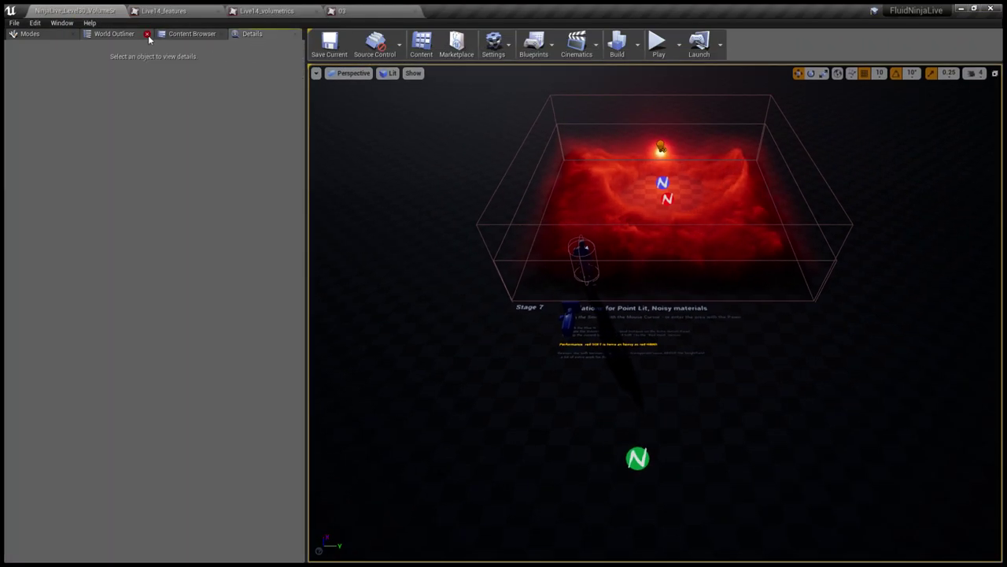
click(637, 458)
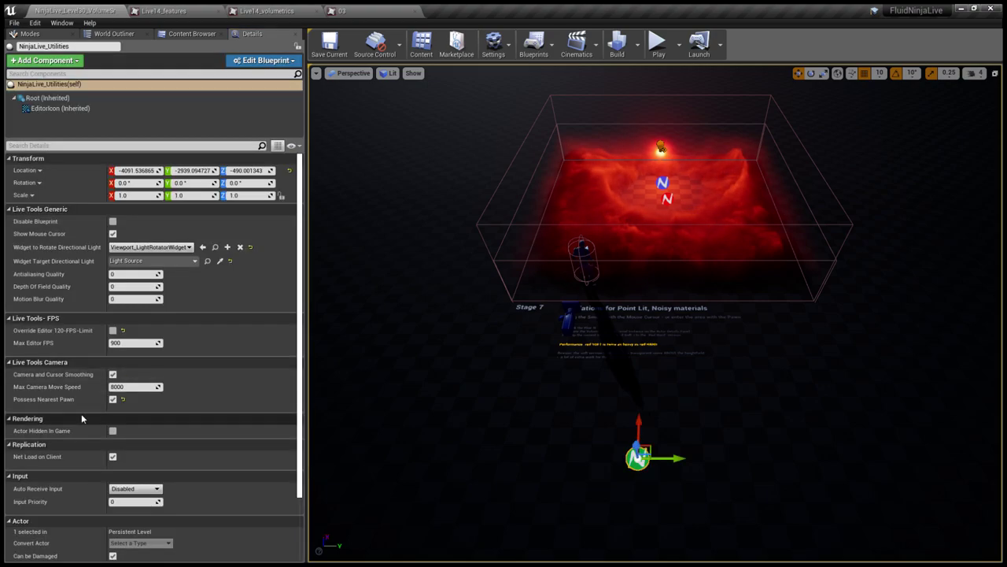
click(113, 399)
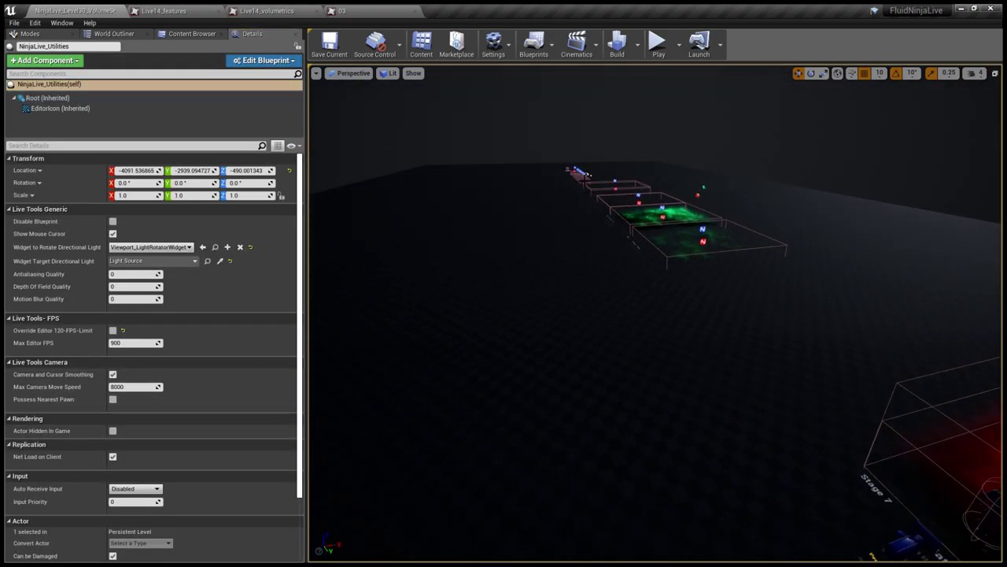
Focus on the distant smoke containers and bring the Level 30 intro and Stage 2 Key Components into a fullscreen viewport.
click(581, 174)
key(f)
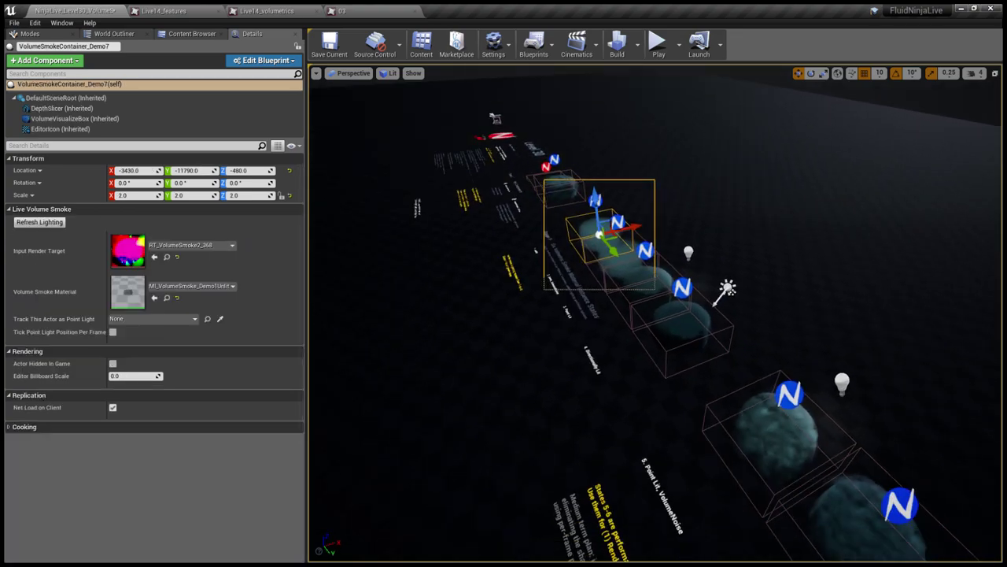
key(w)
right_drag(654, 313, 571, 313)
click(906, 392)
key(s)
right_drag(654, 313, 748, 332)
key(F11)
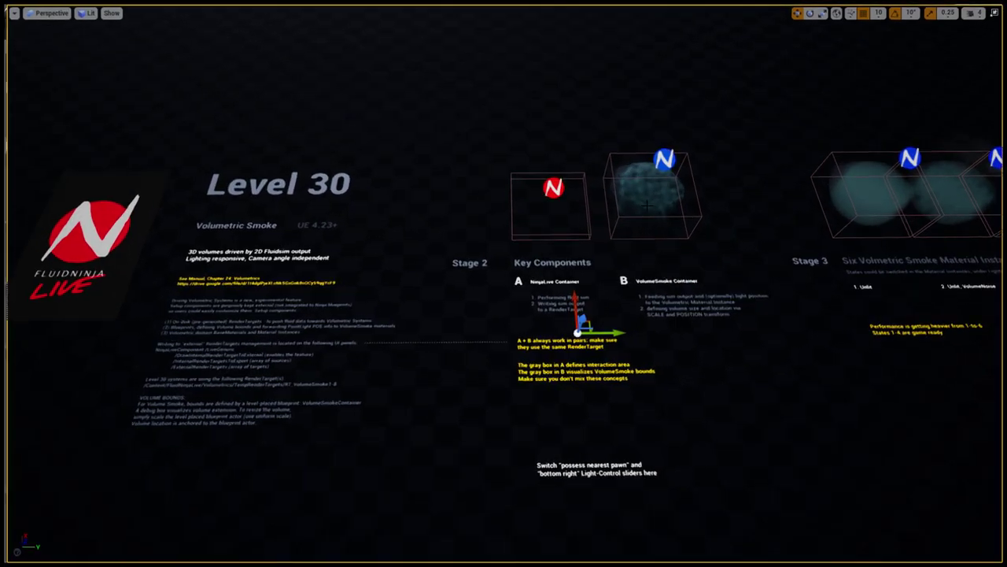
Examine the six volumetric smoke material instance states at Stage 3, from Unlit to Directionally Lit with VolumeNoise.
key(d)
right_drag(504, 283, 504, 250)
key(d)
key(d)
key(w)
key(s)
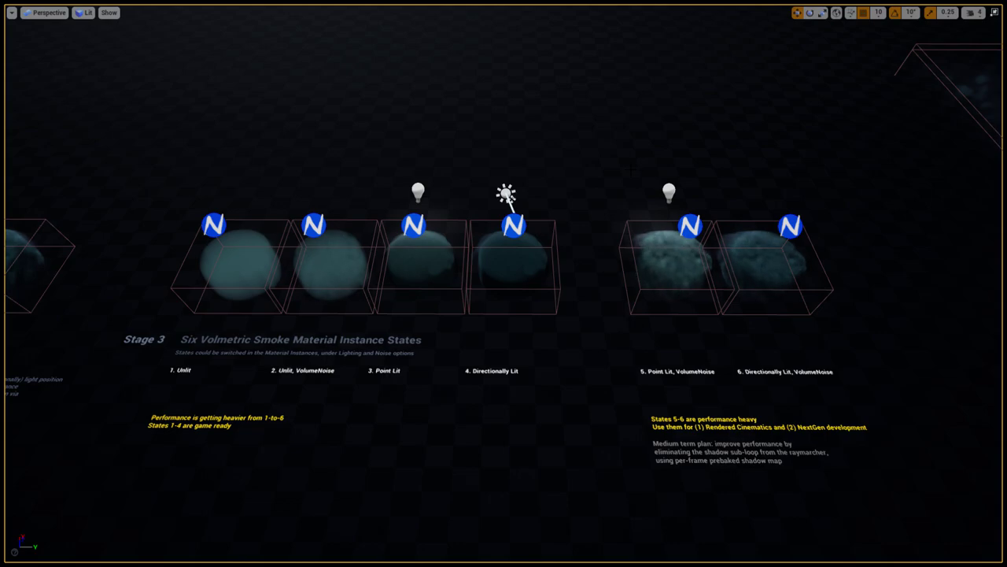
key(a)
right_drag(505, 250, 484, 244)
key(w)
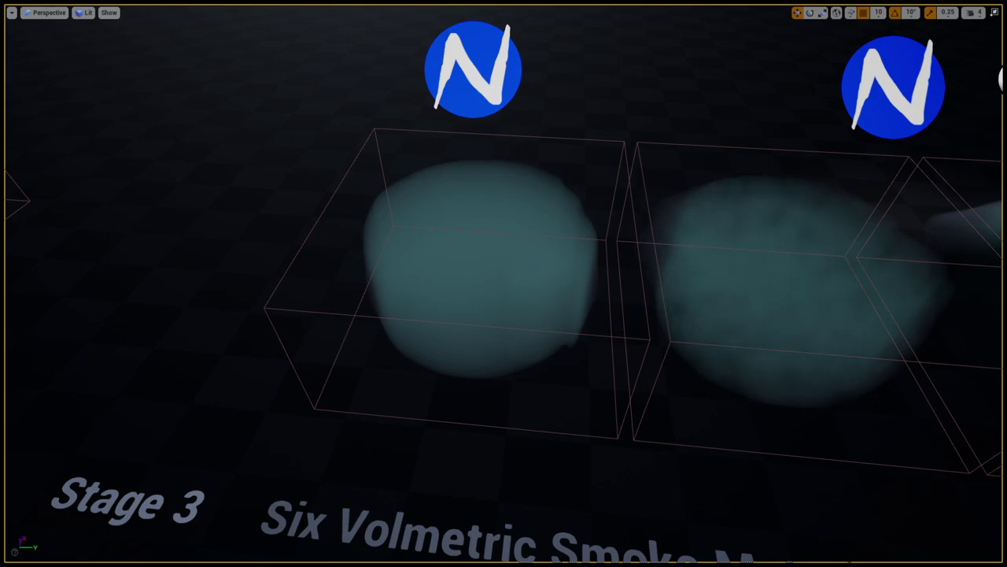
key(d)
key(s)
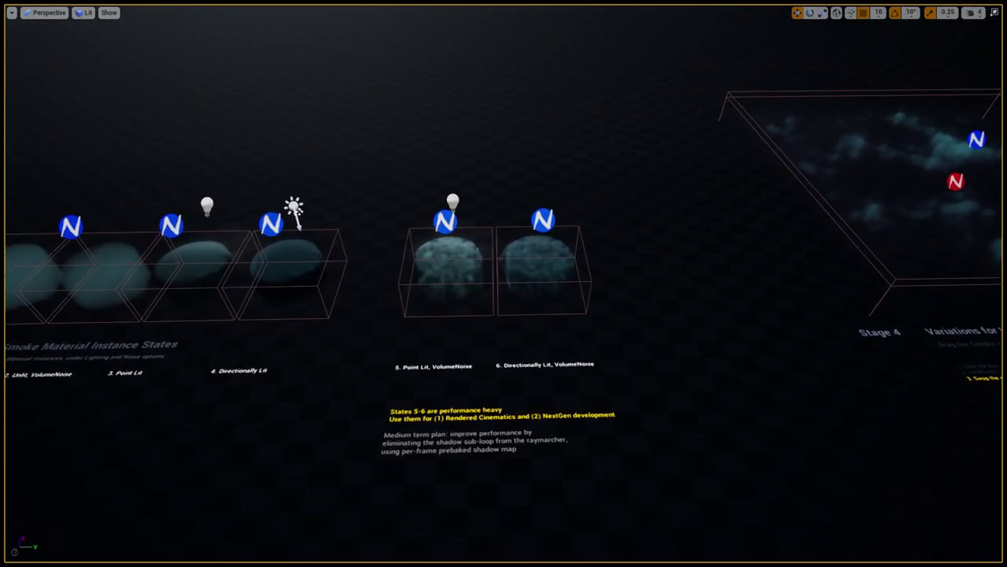
Play the level at Stage 4, fly through the unlit smoke and back out, and leave play mode.
key(alt+p)
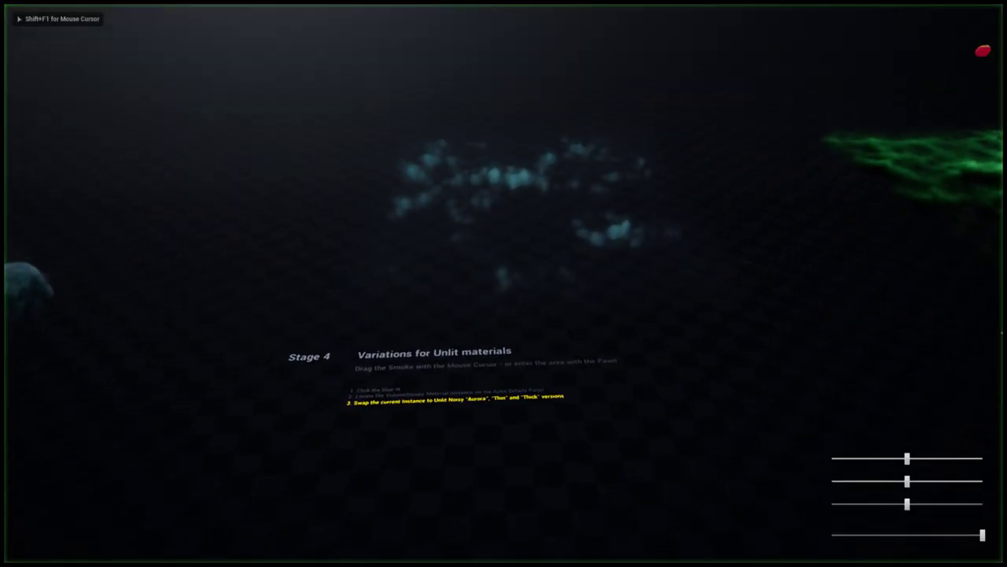
key(w)
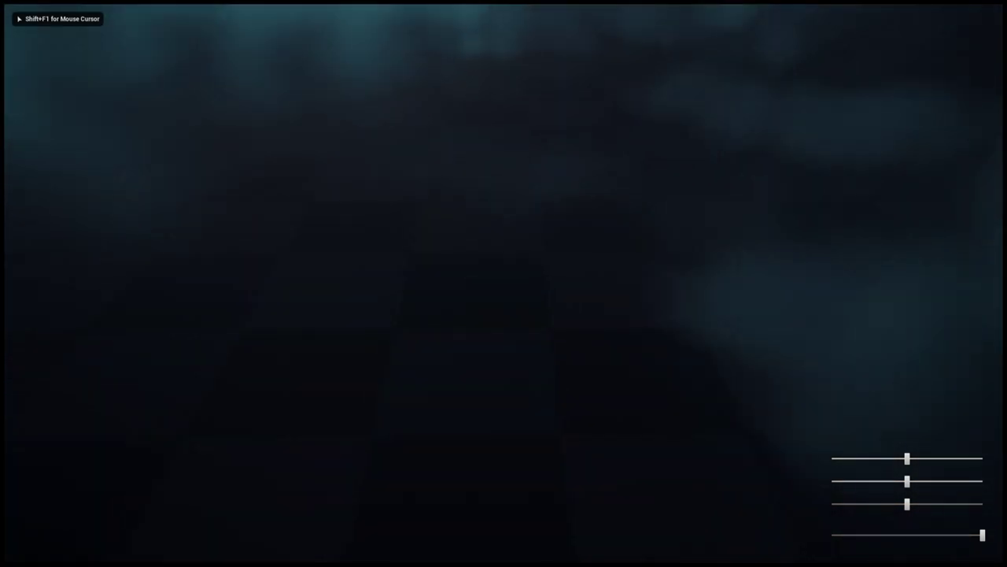
key(shift+F1)
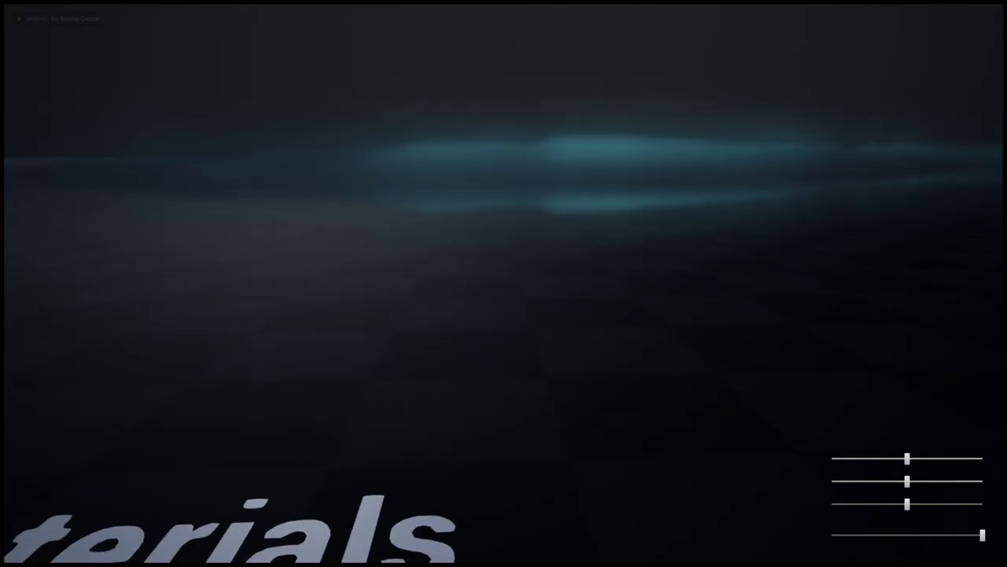
key(e)
key(s)
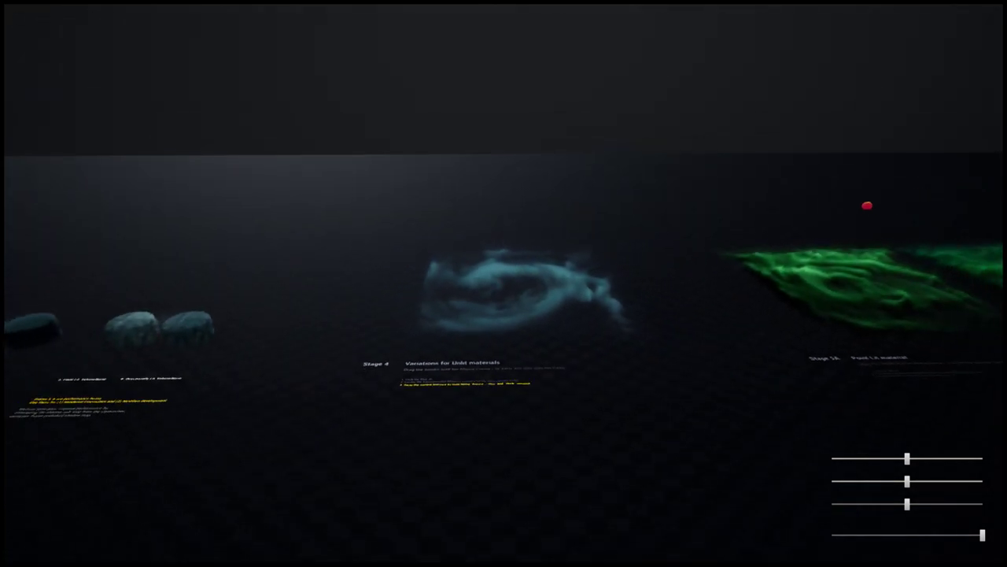
key(F8)
Survey the remaining stages from Stage 4, undo the accidental volume selection, and approach the red smoke at Stage 7.
right_drag(504, 283, 646, 284)
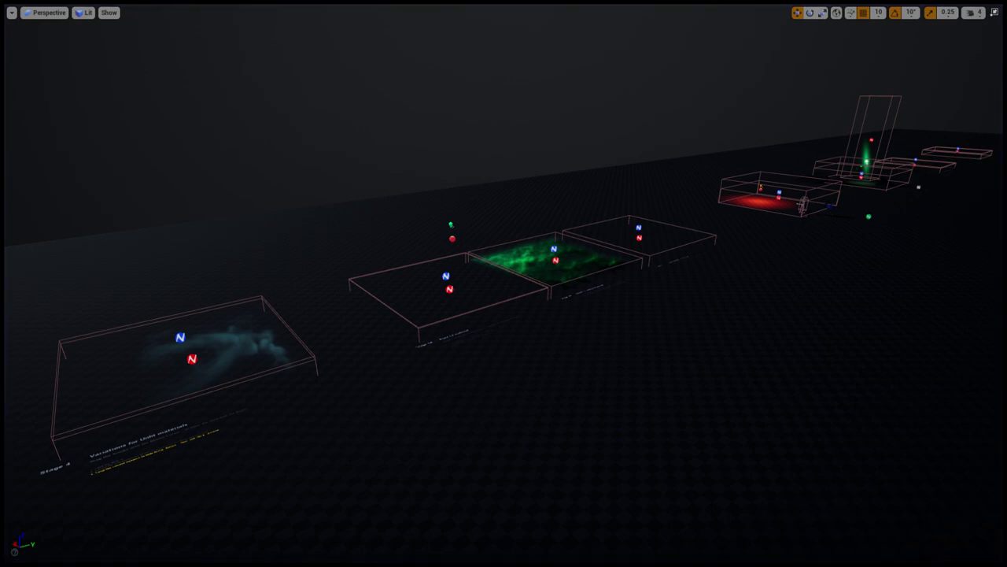
click(872, 201)
click(775, 198)
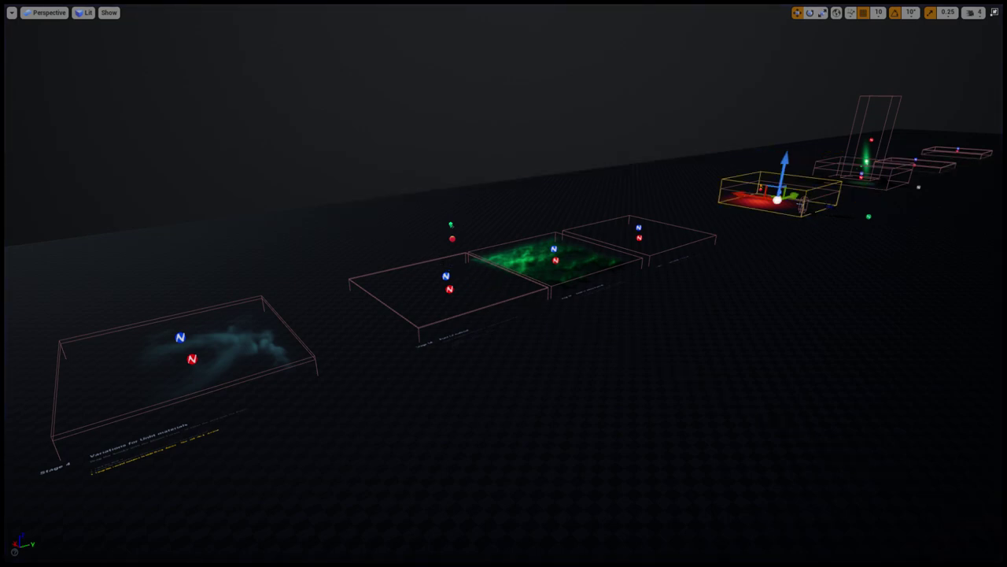
key(ctrl+z)
mouse_move(503, 283)
right_down()
mouse_move(521, 283)
mouse_move(440, 283)
mouse_move(503, 283)
right_up()
key(f)
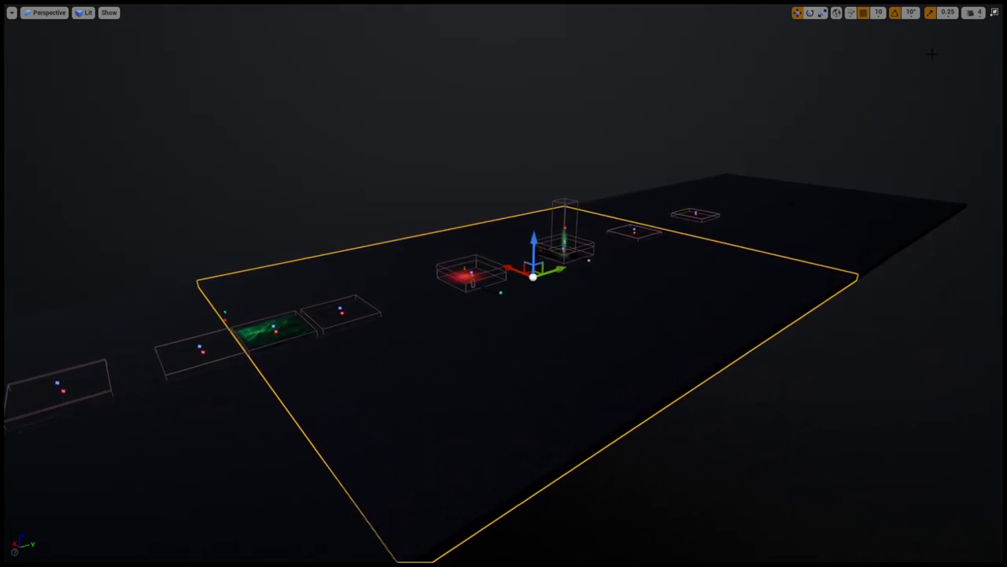
key(w)
right_drag(864, 97, 811, 103)
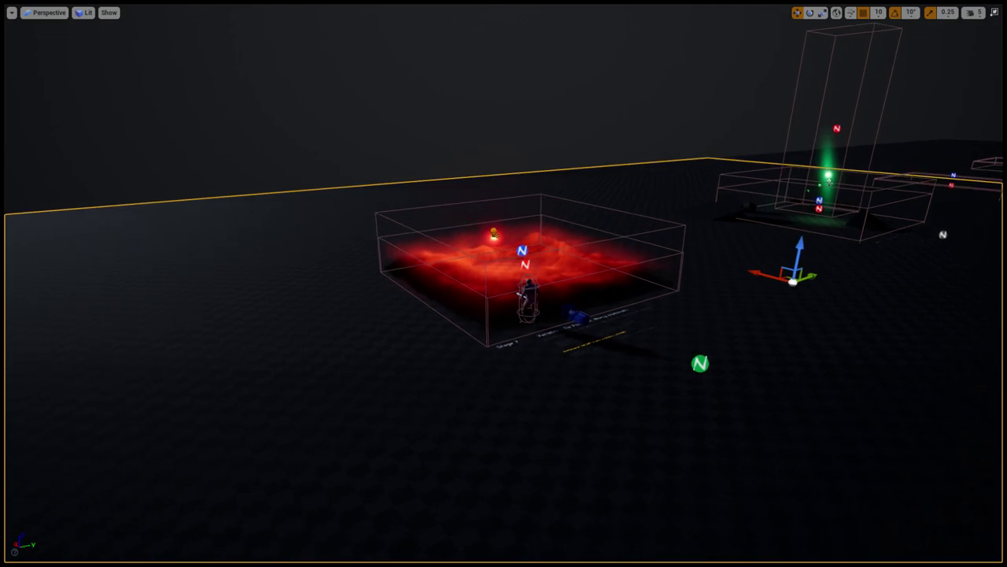
Move the grouped third-person character, its camera and the green utilities actor from Stage 7 to the front of Stage 4.
click(532, 298)
right_drag(532, 298, 644, 362)
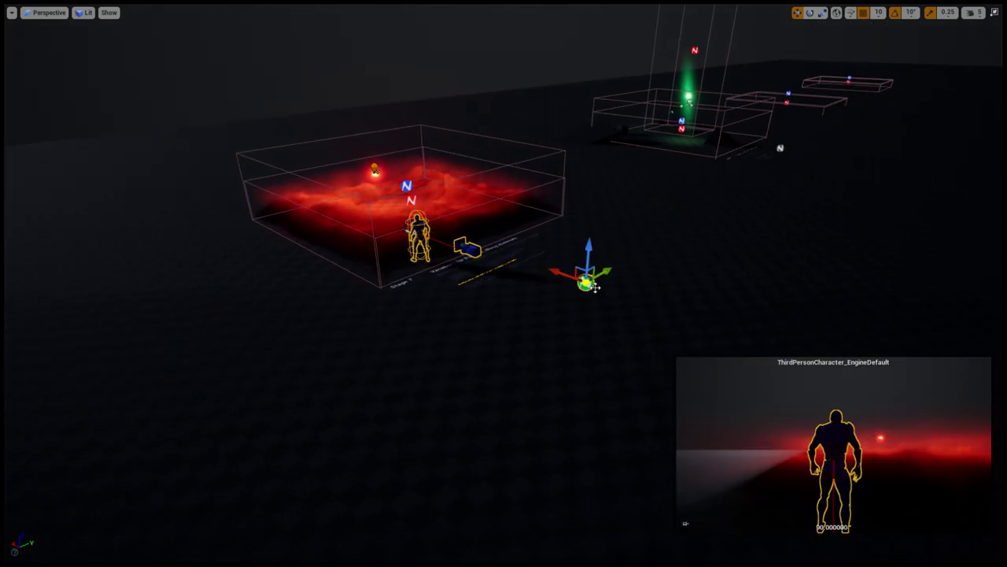
drag(606, 281, 370, 366)
shift+drag(496, 298, 453, 304)
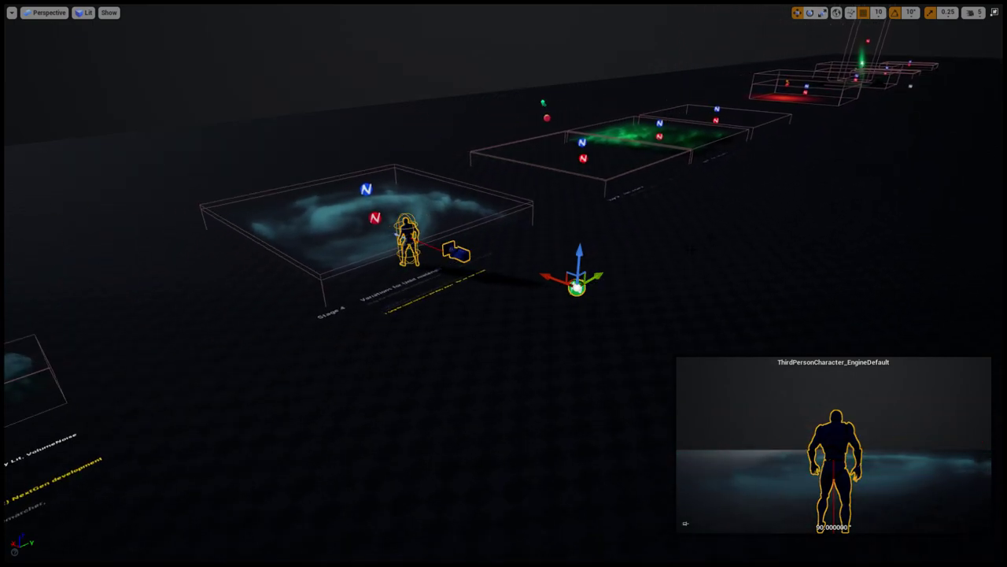
Check the details of the NinjaLive_Utilities actor beside Stage 4 and return to the fullscreen viewport.
click(689, 248)
click(578, 288)
key(F11)
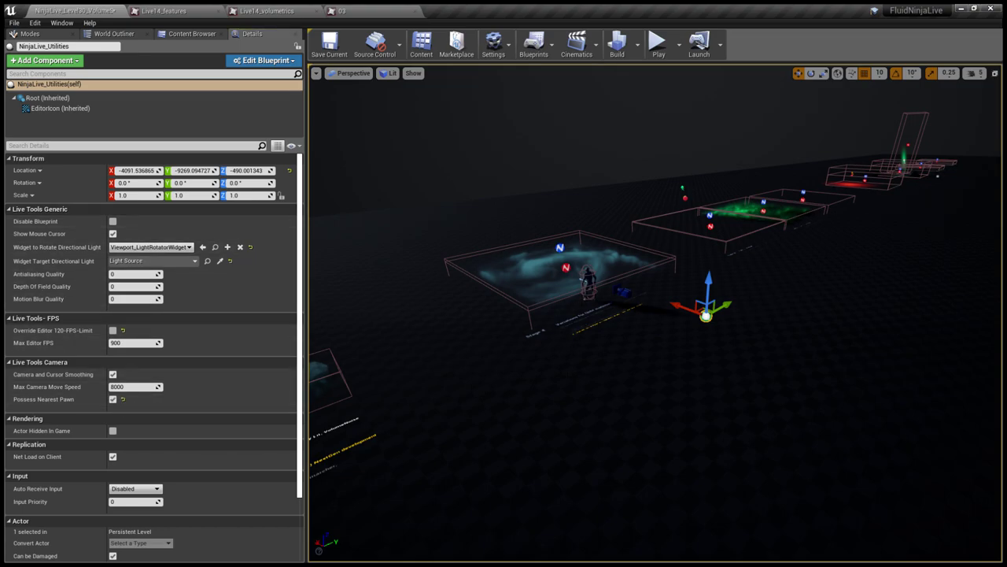
key(F11)
Play the level at Stage 4, run the character back and forth through the cyan unlit smoke, and leave play mode.
key(alt+p)
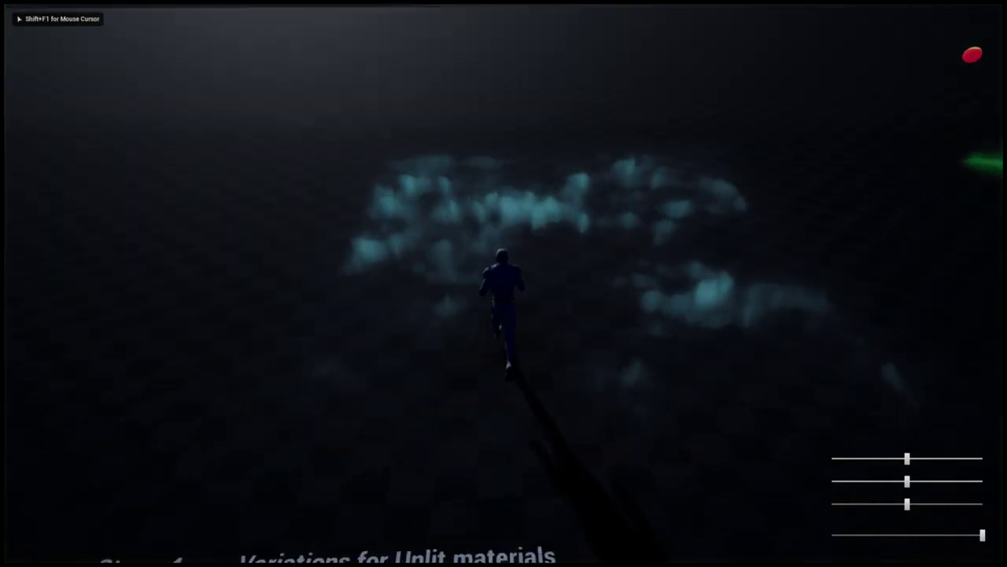
key(a)
key(w)
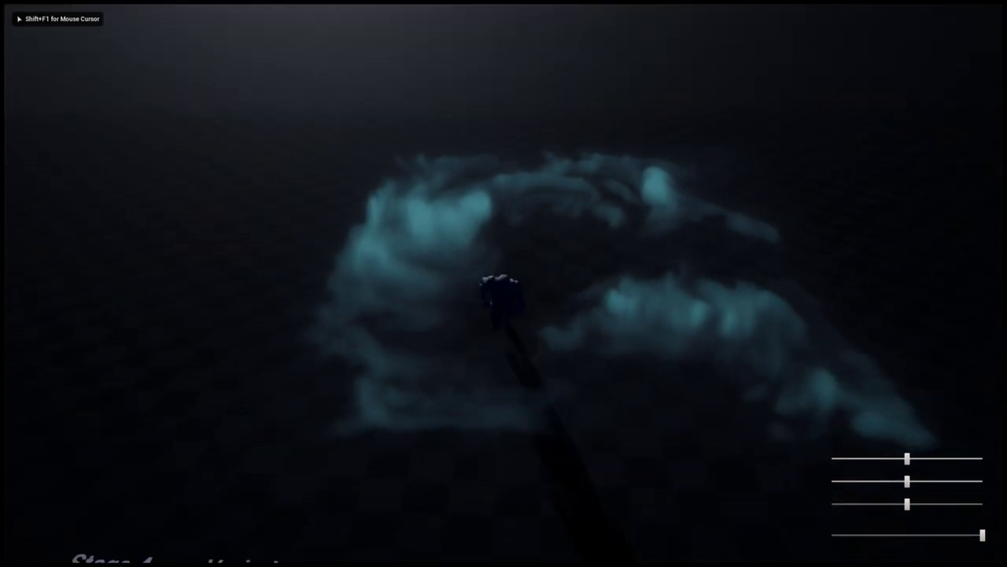
key(d)
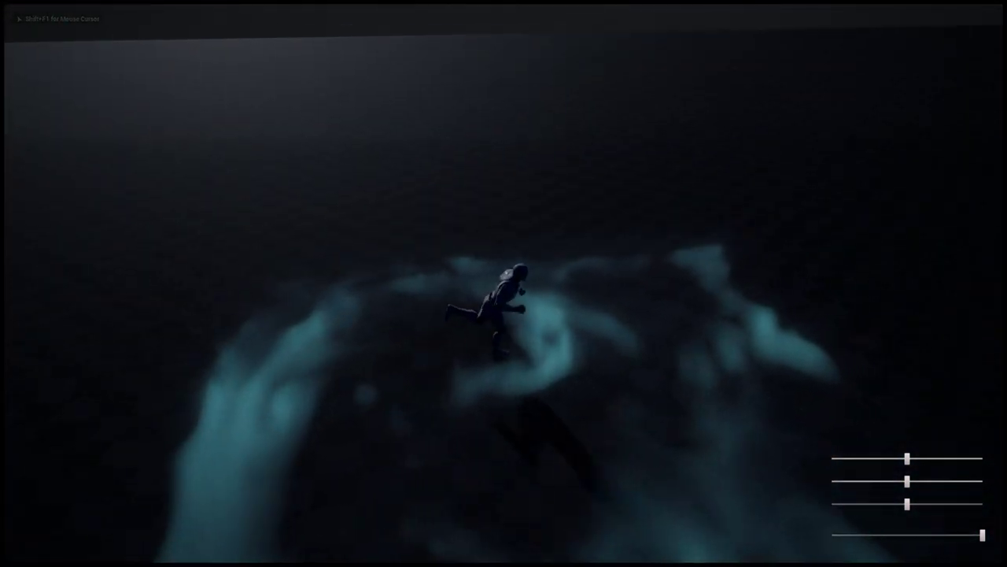
key(a)
key(w)
key(d)
key(w)
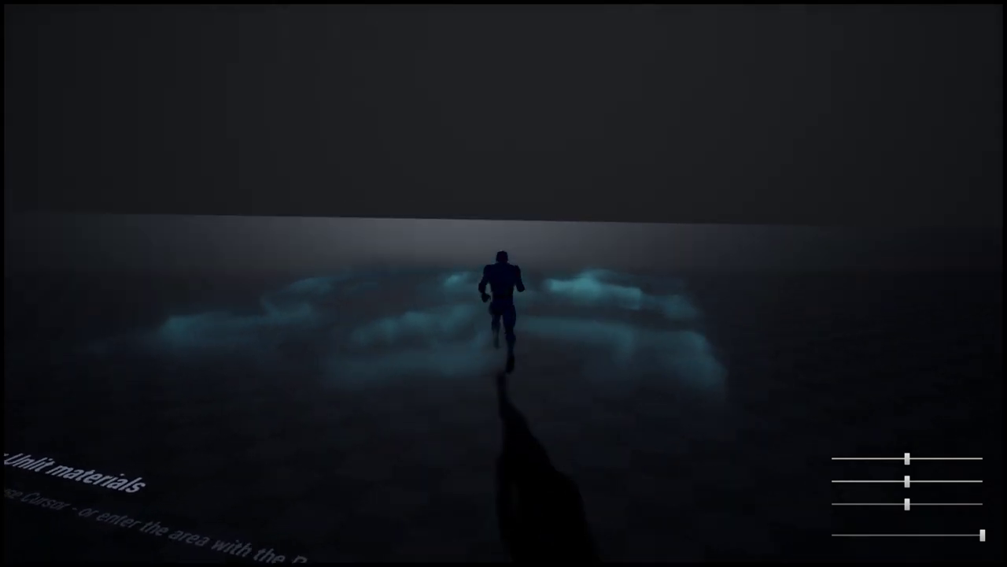
key(d)
key(a)
key(s)
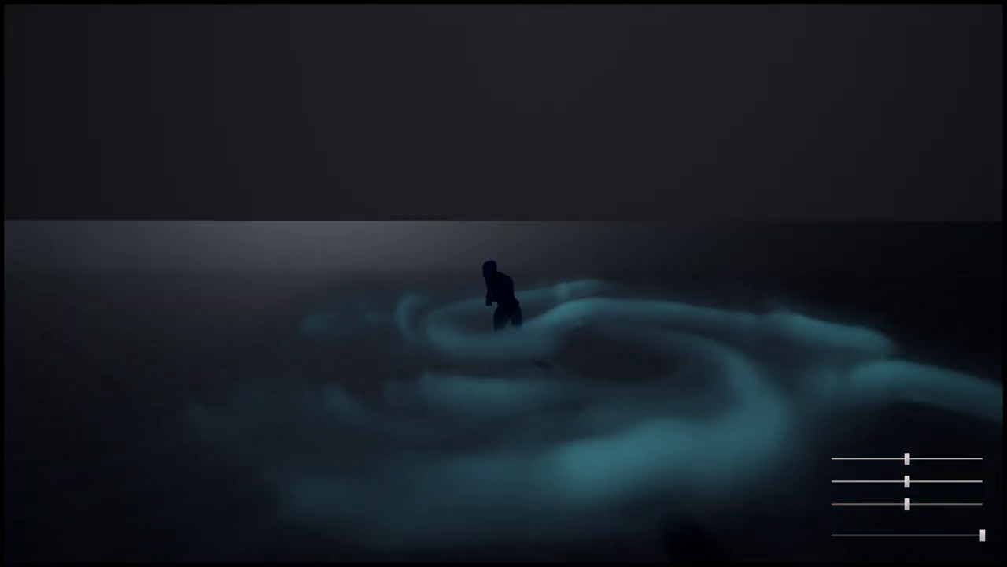
key(d)
key(w)
key(d)
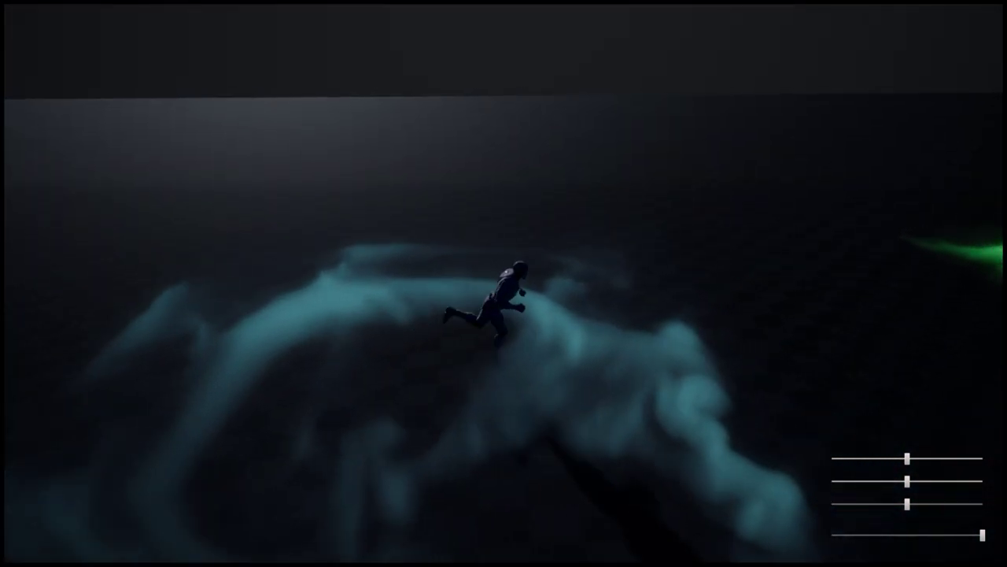
key(a)
key(Escape)
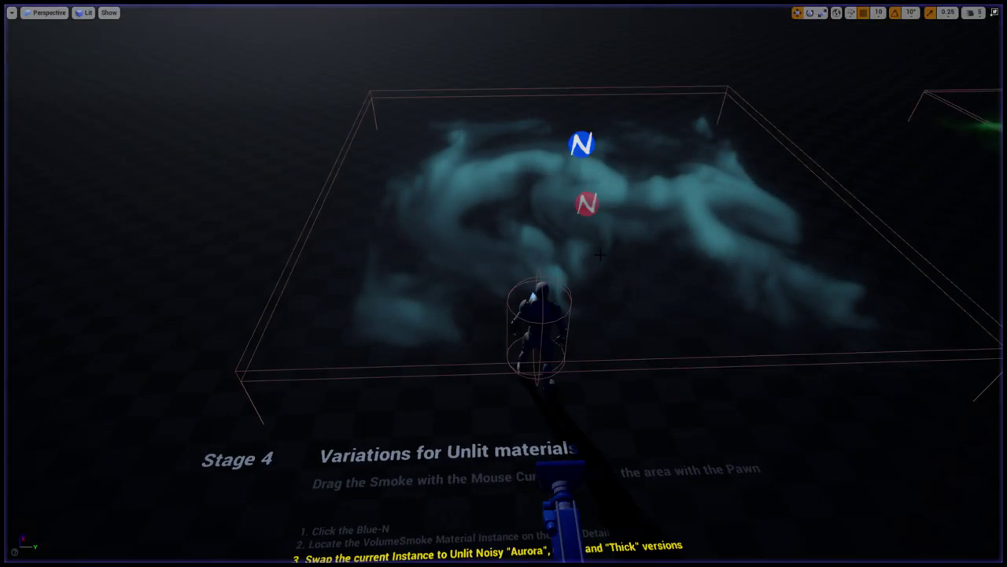
Identify the simulation and smoke container actors at Stage 4 and show the container's details.
click(588, 205)
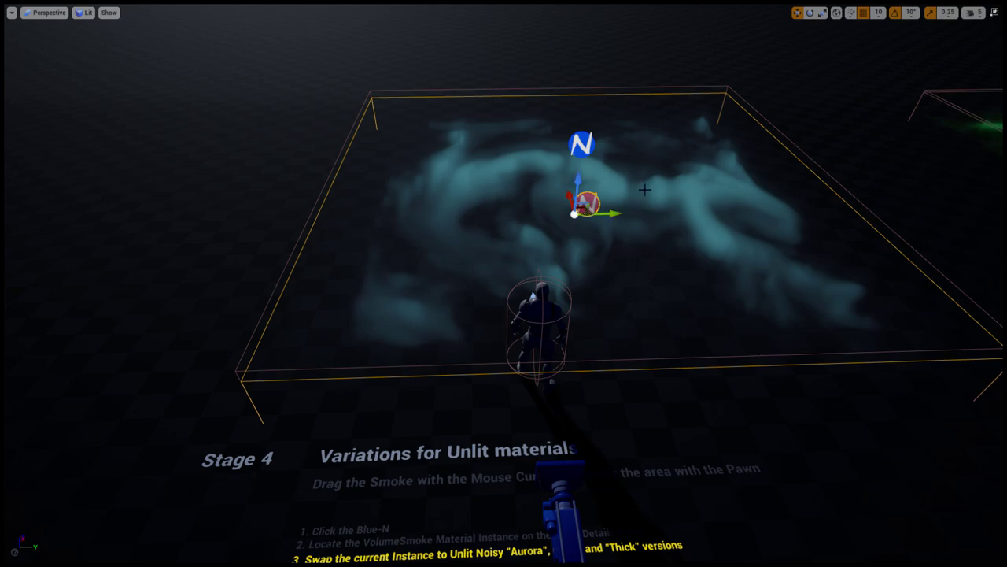
click(591, 153)
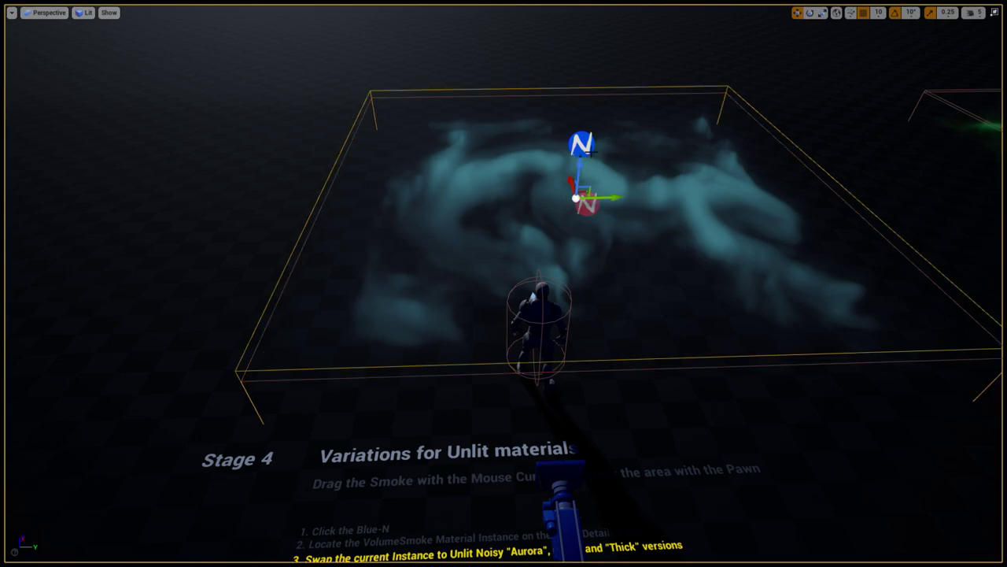
key(F11)
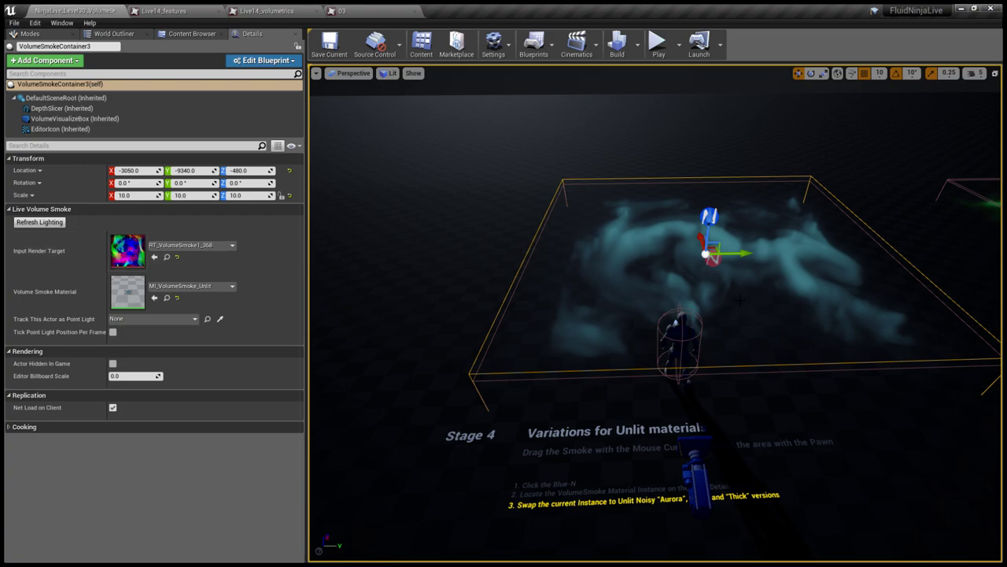
Inspect the NinjaLiveComponent of the Stage 4 simulation actor, expanding External Render Targets under Live Generic to see the assigned render target.
click(740, 299)
click(713, 258)
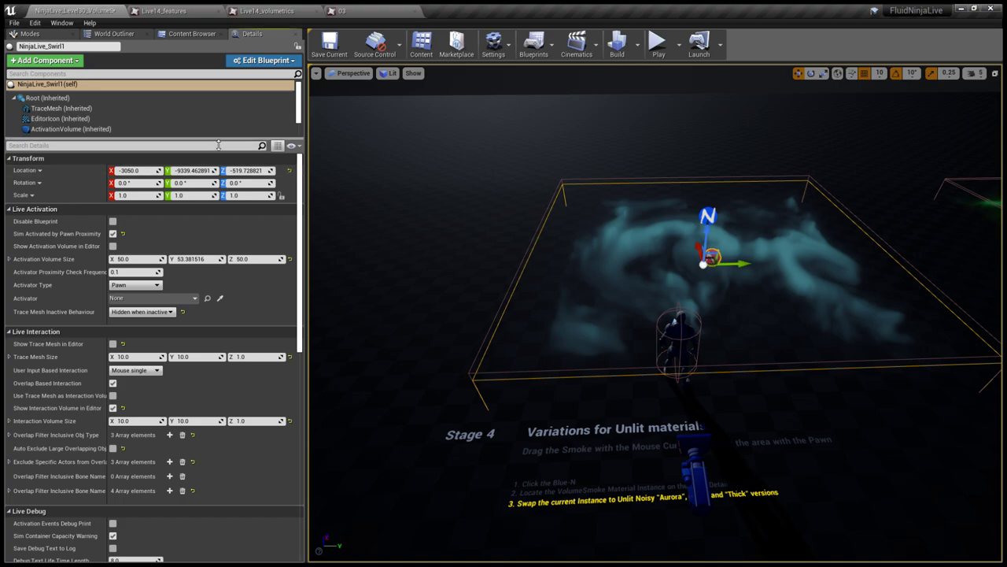
drag(218, 144, 218, 179)
click(93, 154)
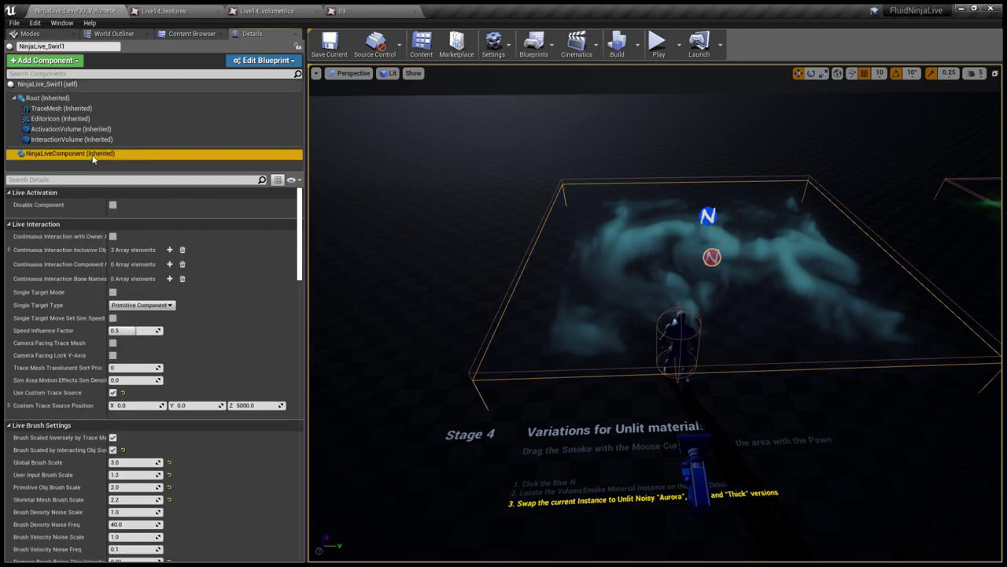
click(91, 223)
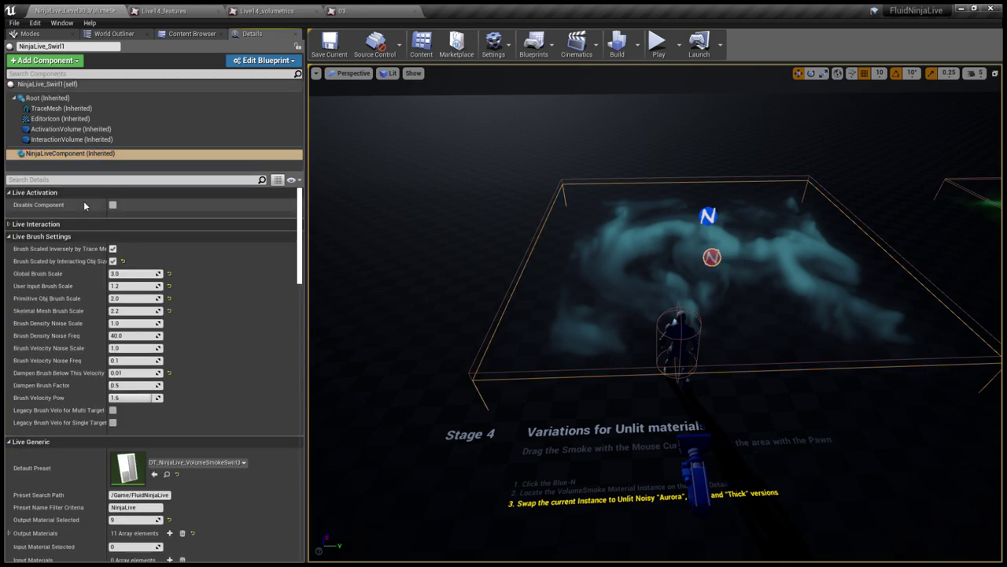
click(77, 191)
click(75, 216)
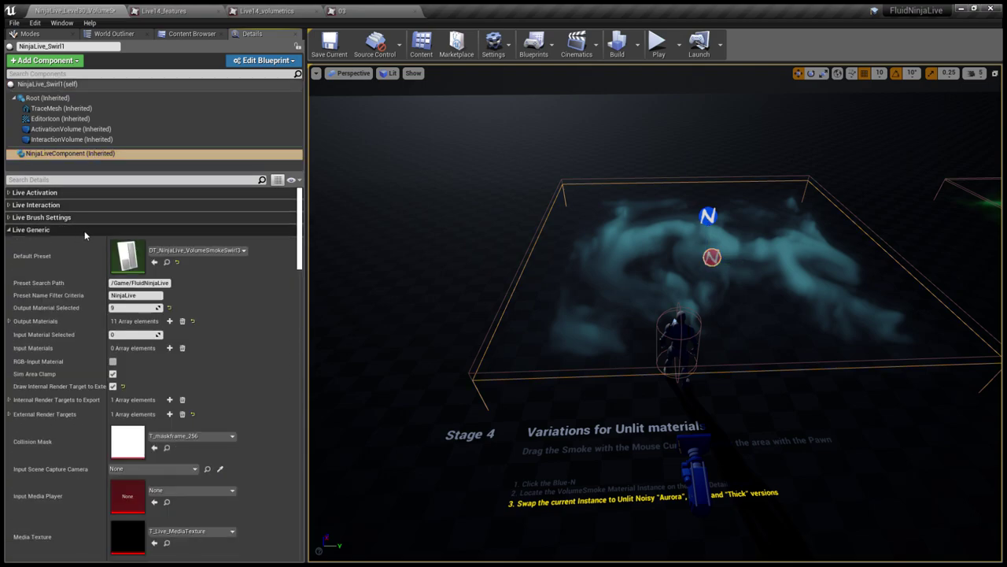
scroll(226, 330, down, 1)
scroll(225, 330, down, 2)
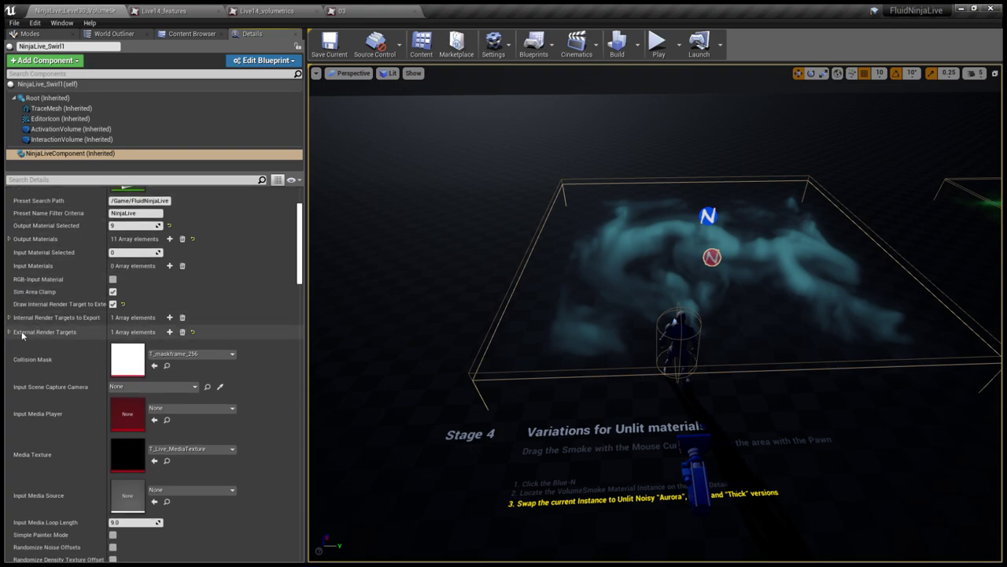
click(10, 332)
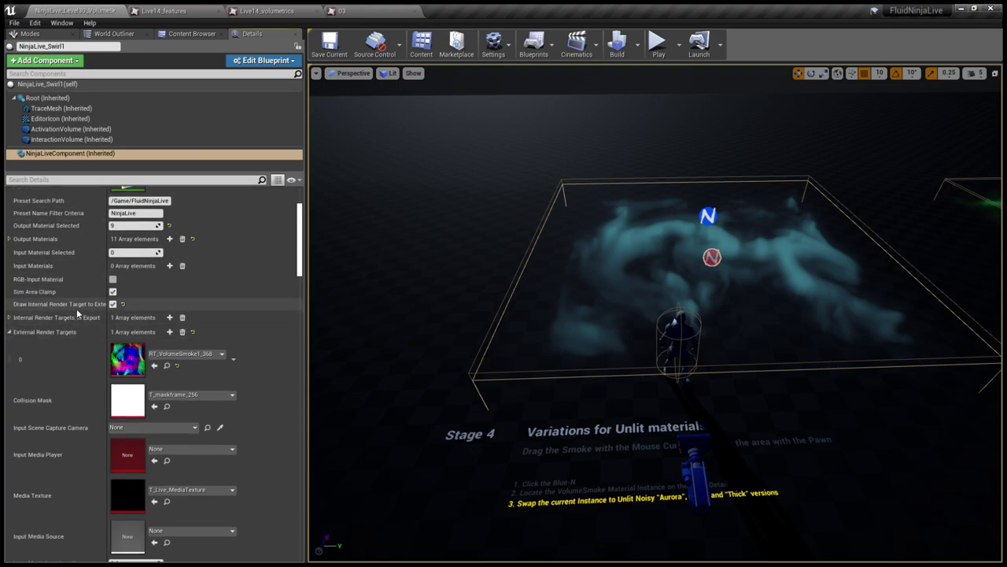
drag(111, 316, 137, 314)
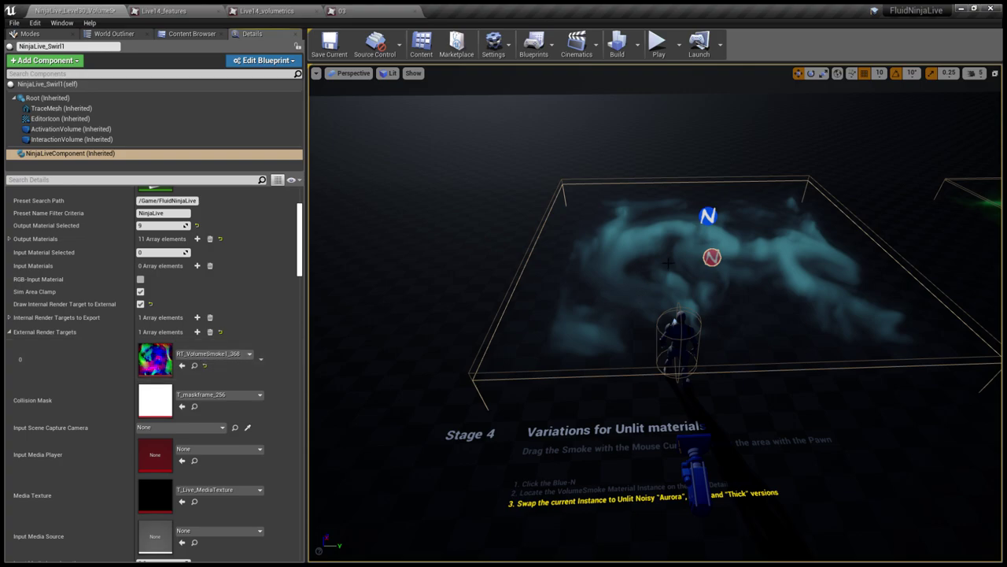
Check the Stage 4 smoke container's render target and view the parameters of its MI_VolumeSmoke_Unlit material instance.
click(713, 218)
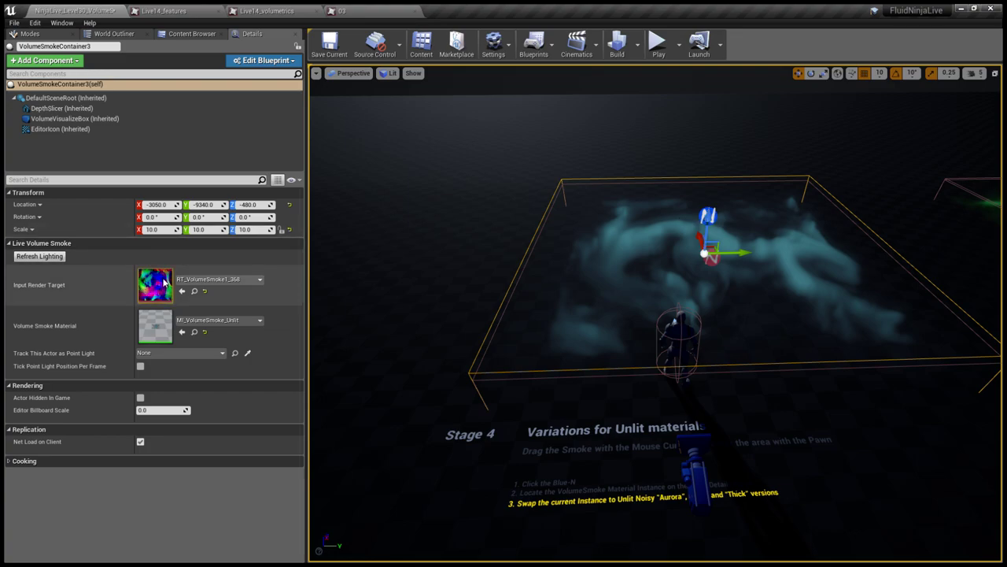
double_click(159, 332)
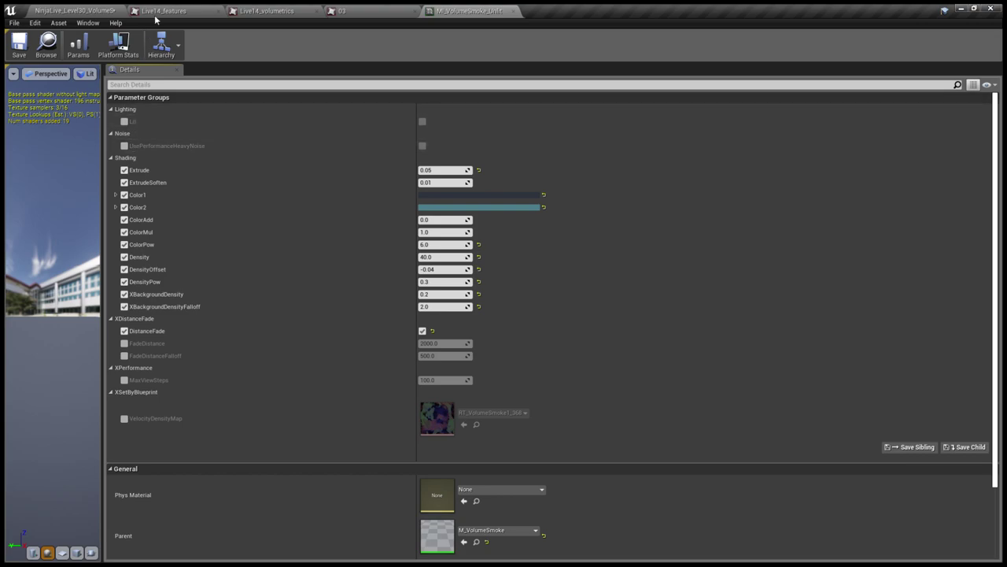
click(89, 10)
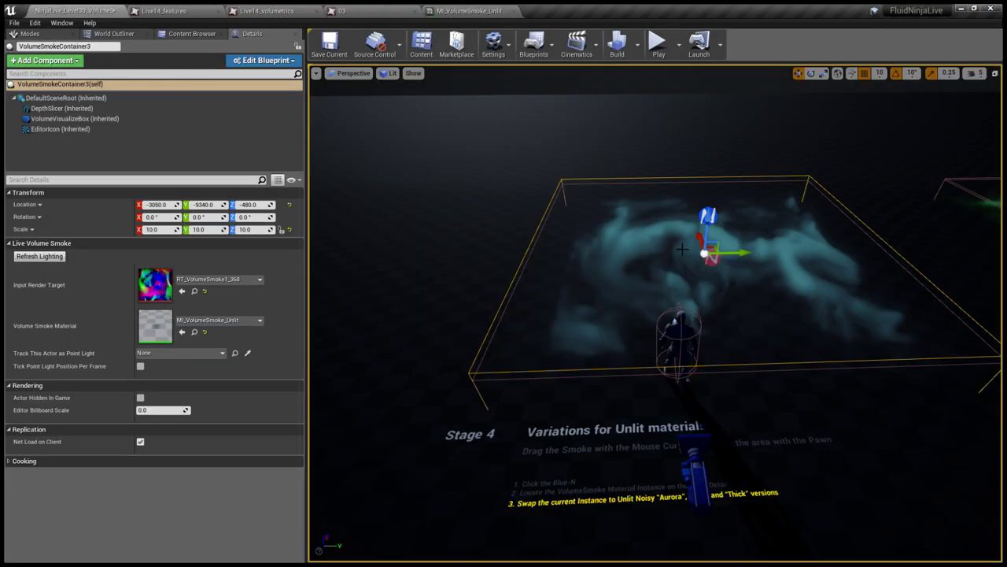
Review the unlit material instance again and swap the Stage 4 container's Volume Smoke Material to MI_VolumeSmoke_Unlit_Noisy_Aurora.
right_drag(682, 249, 665, 254)
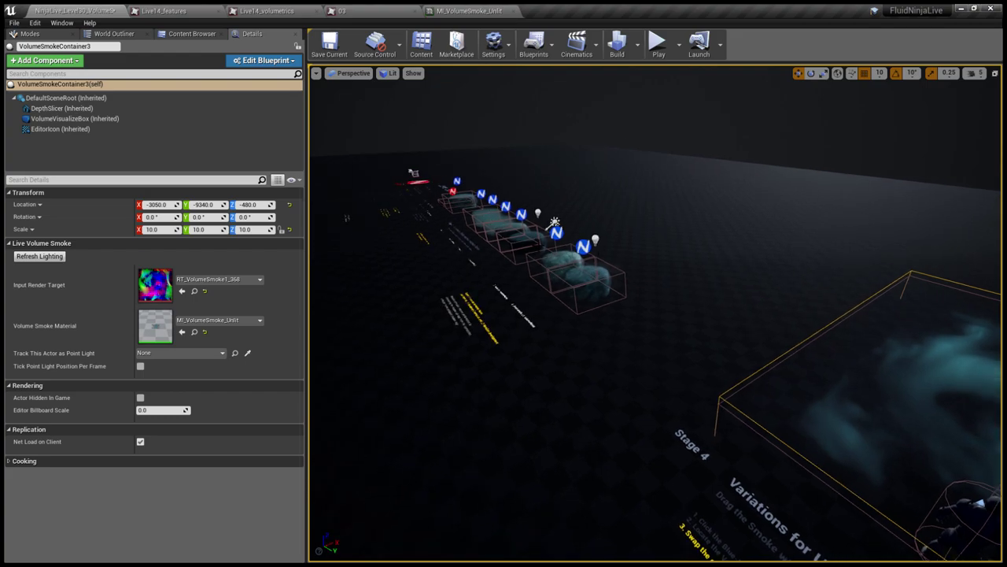
key(f)
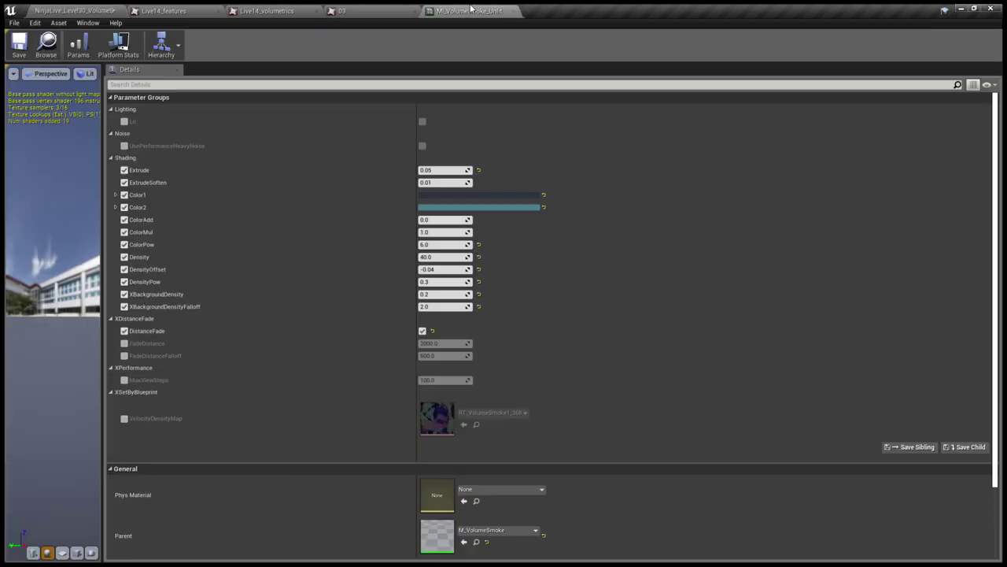
click(469, 10)
click(70, 9)
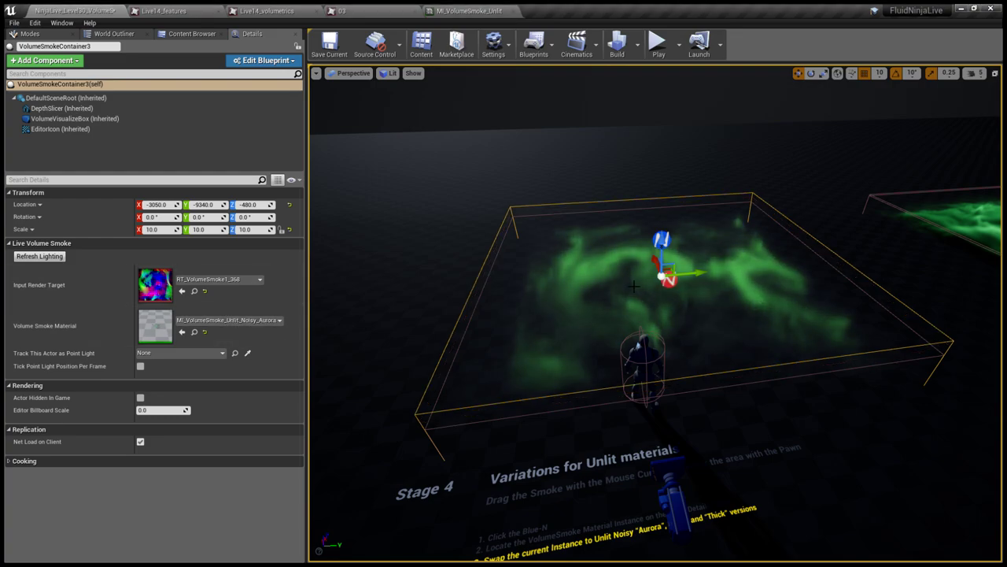
Play the level in a fullscreen viewport and run the character around inside the green Aurora smoke at Stage 4.
click(634, 286)
key(F11)
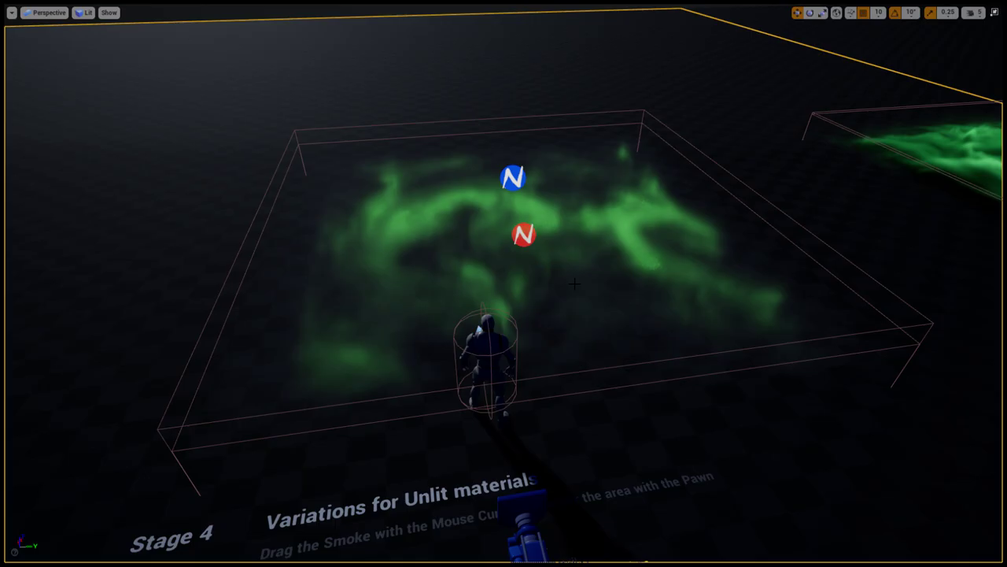
key(alt+p)
key(w)
key(d)
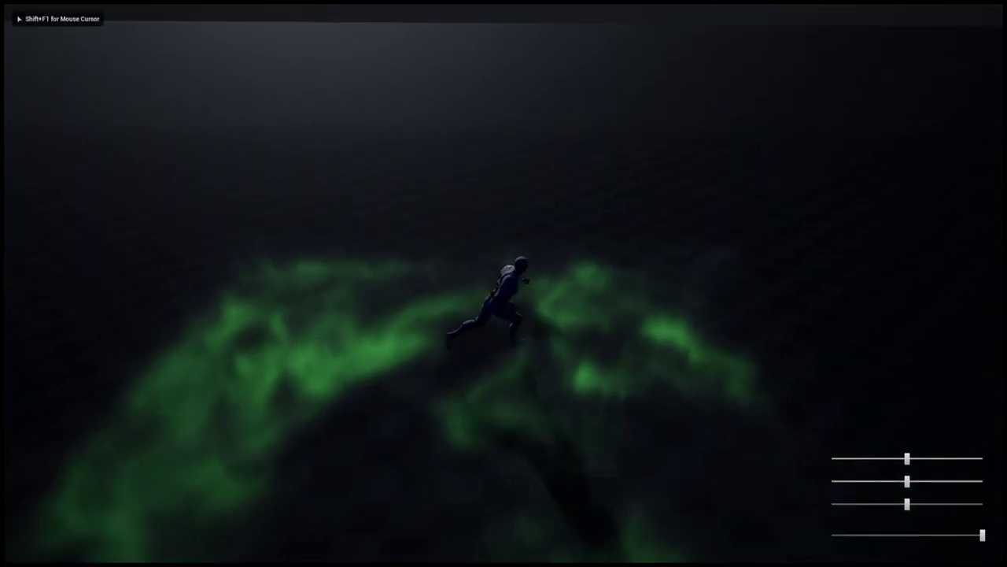
key(a)
key(s)
key(d)
key(a)
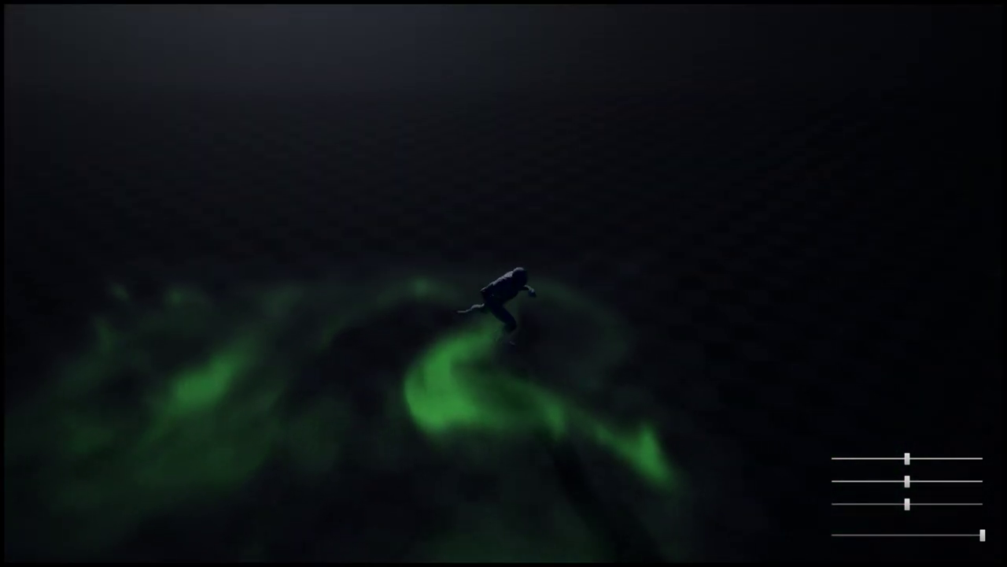
key(a)
key(w)
key(d)
key(a)
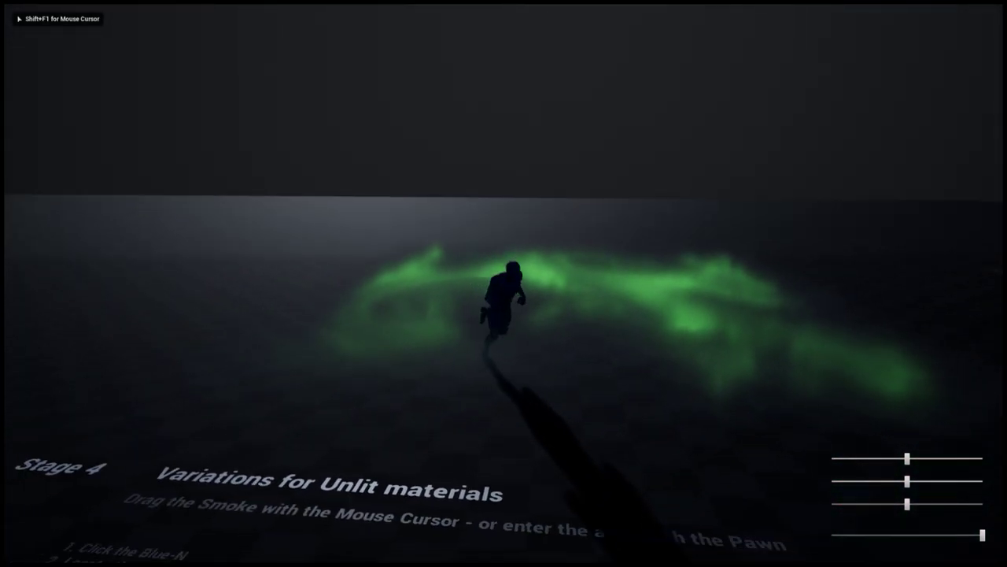
Run the character on to the neighbouring green smoke areas past Stage 4 and stir the smoke in them.
key(w)
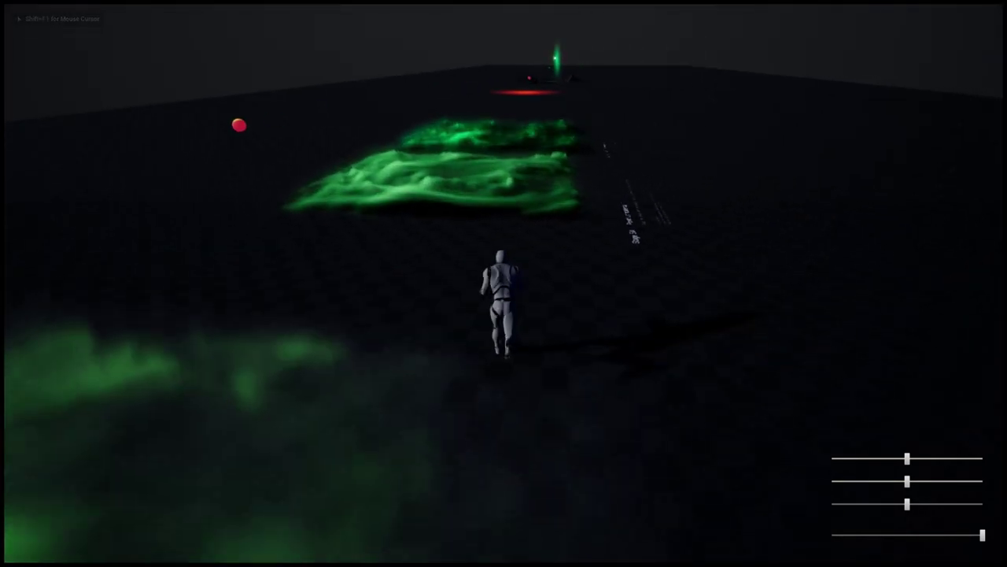
key(w)
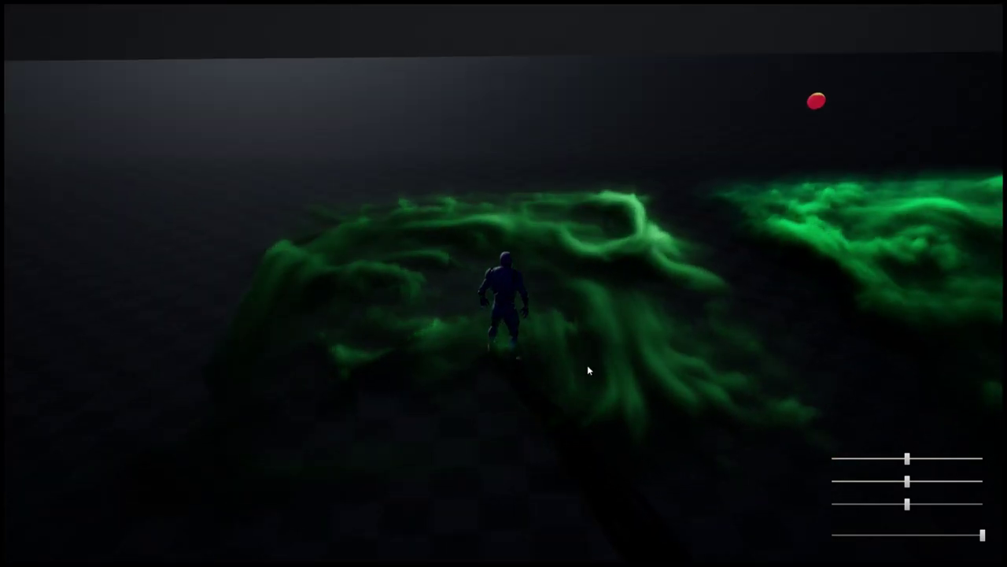
key(w)
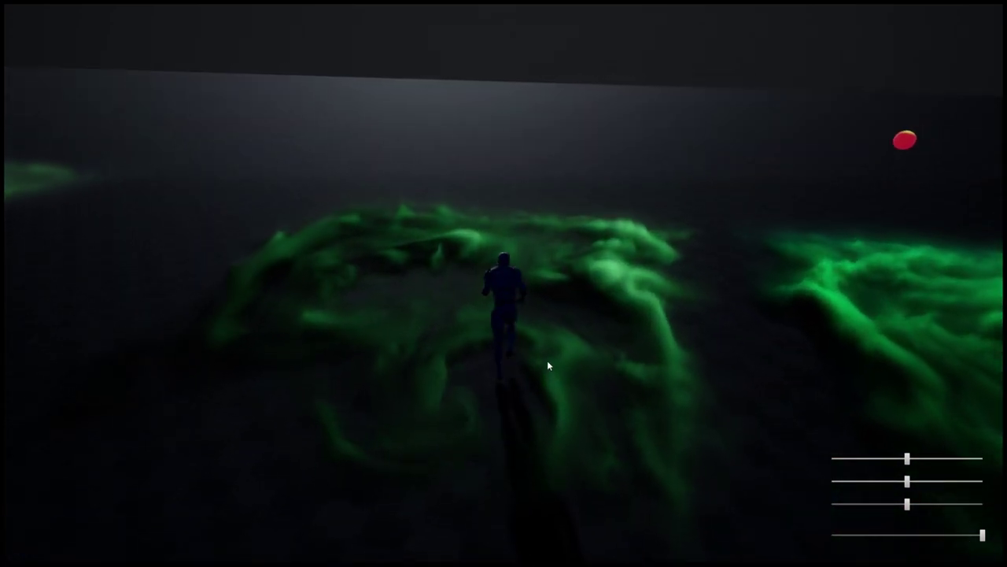
key(d)
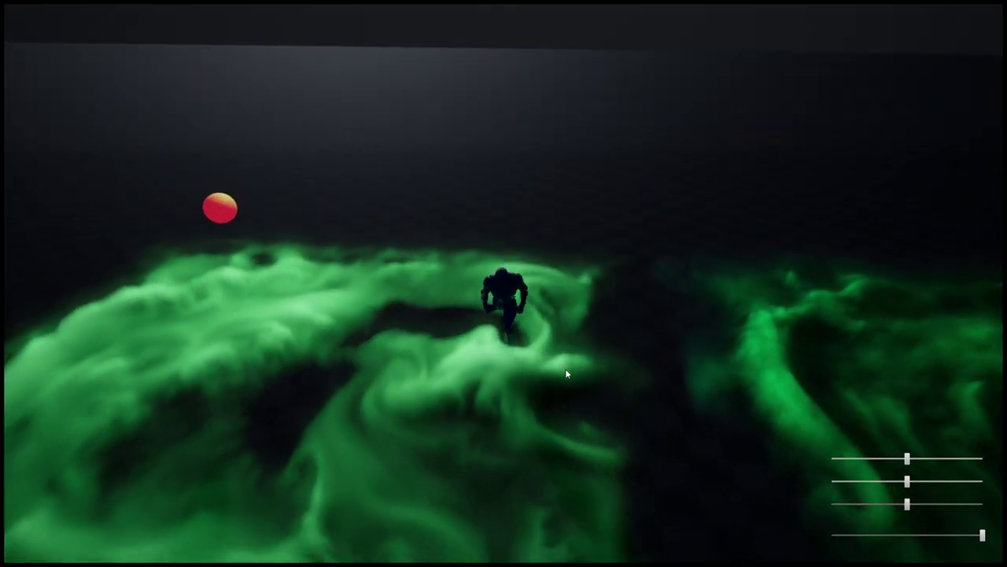
key(a)
key(s)
key(w)
key(d)
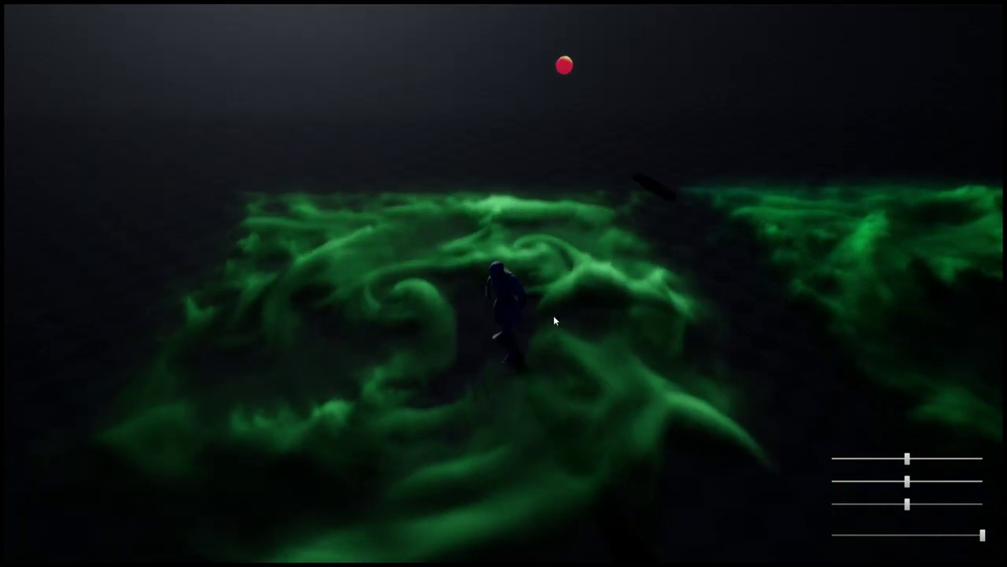
Restart the level's play session and run the character through the green point-lit smoke at Stage 5A to stir it.
key(Escape)
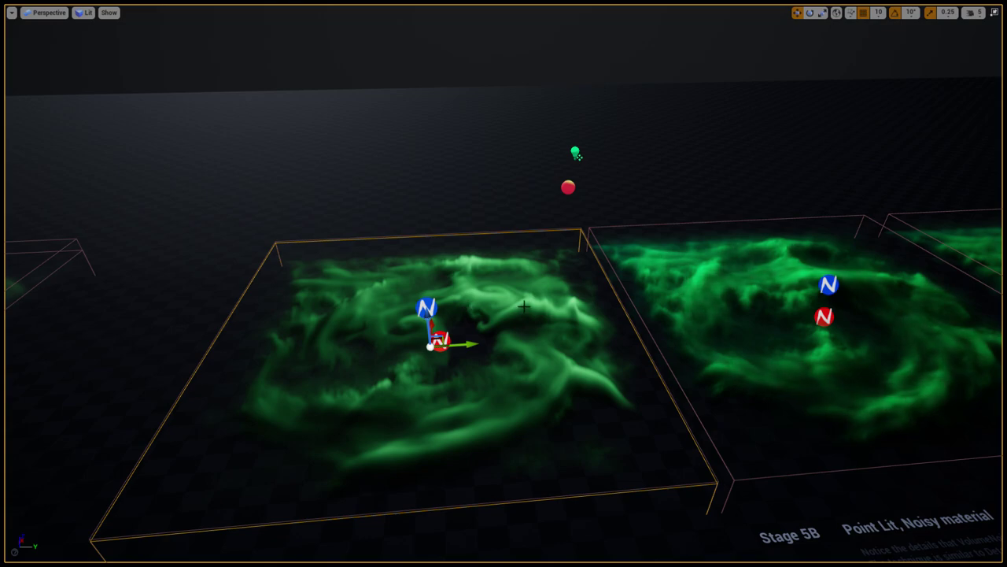
key(alt+p)
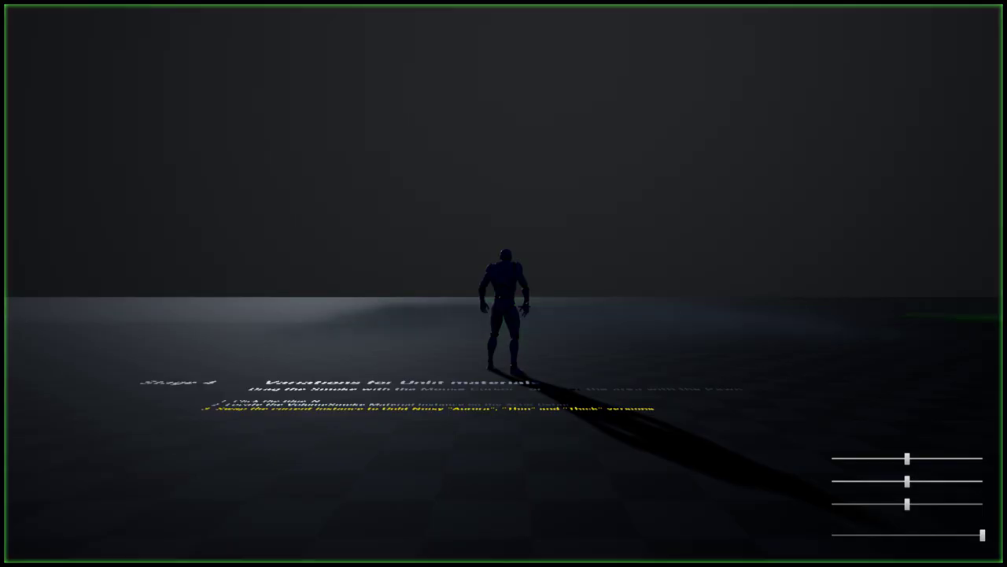
key(w)
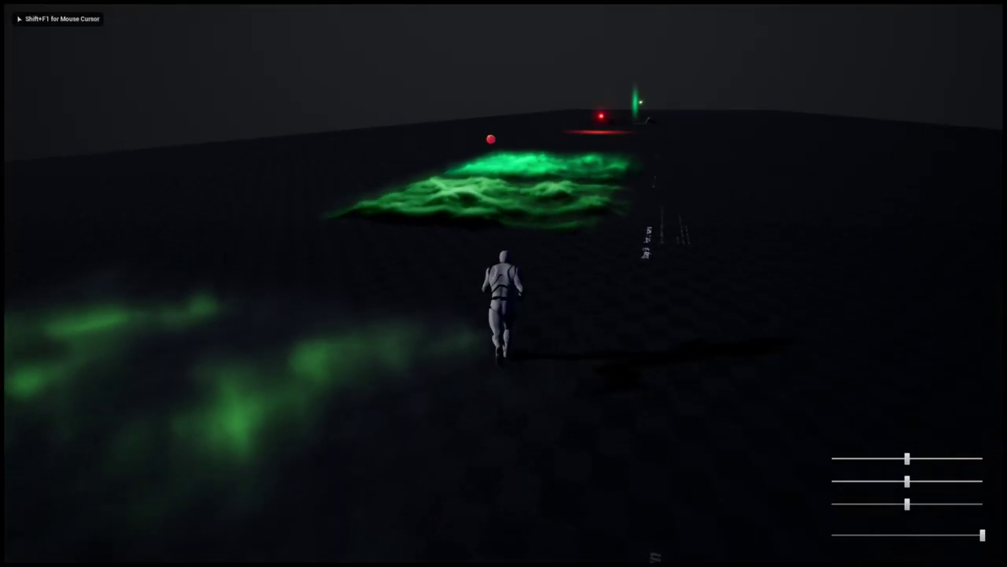
key(shift+F1)
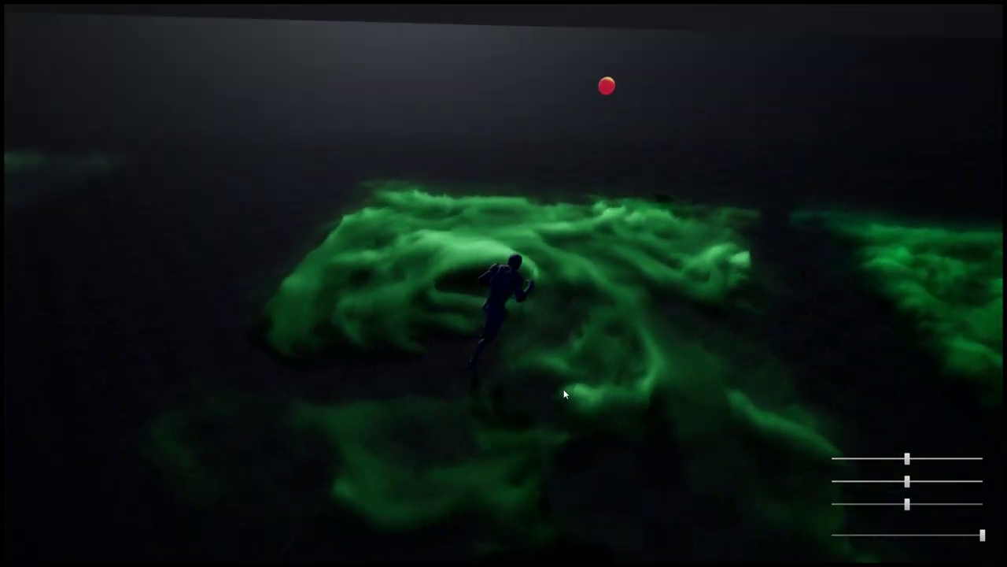
key(w)
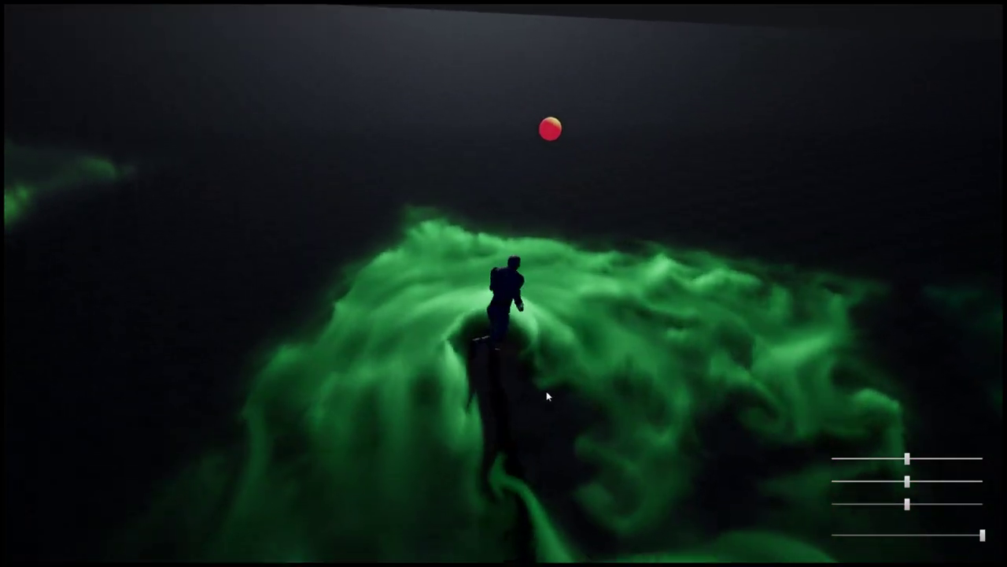
key(w)
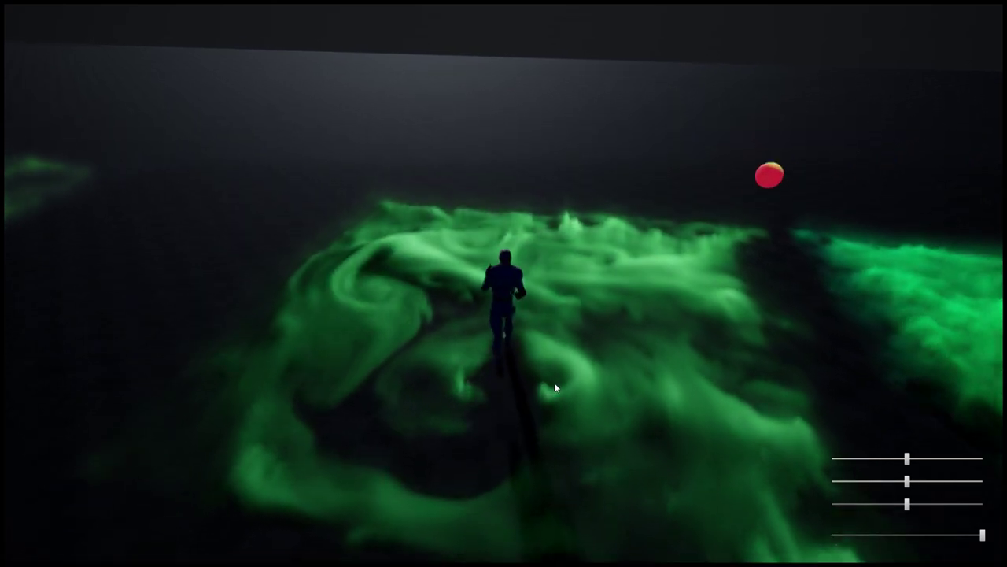
key(d)
key(w)
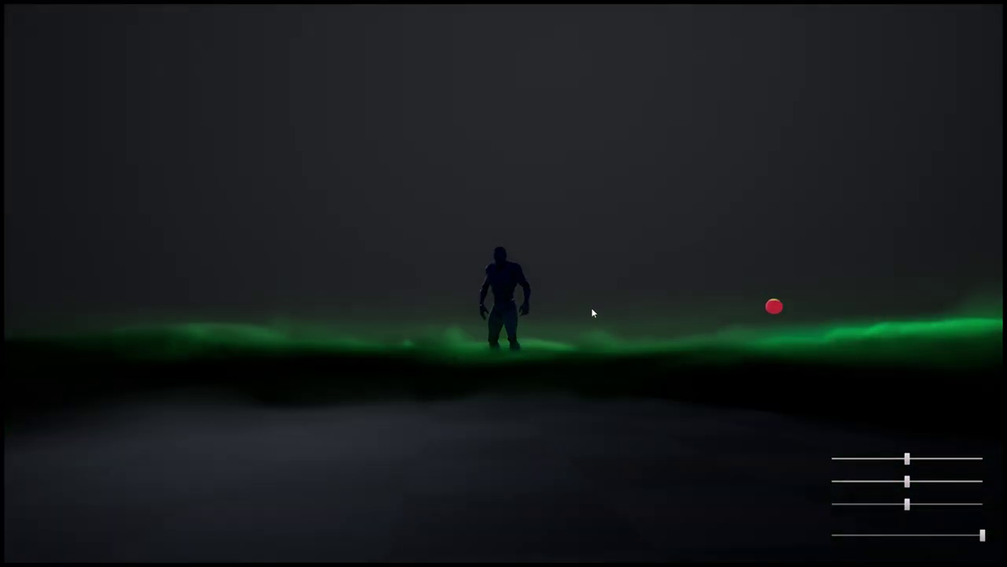
Run the character through the point-lit noisy smoke at Stage 5B, and end the play session.
key(d)
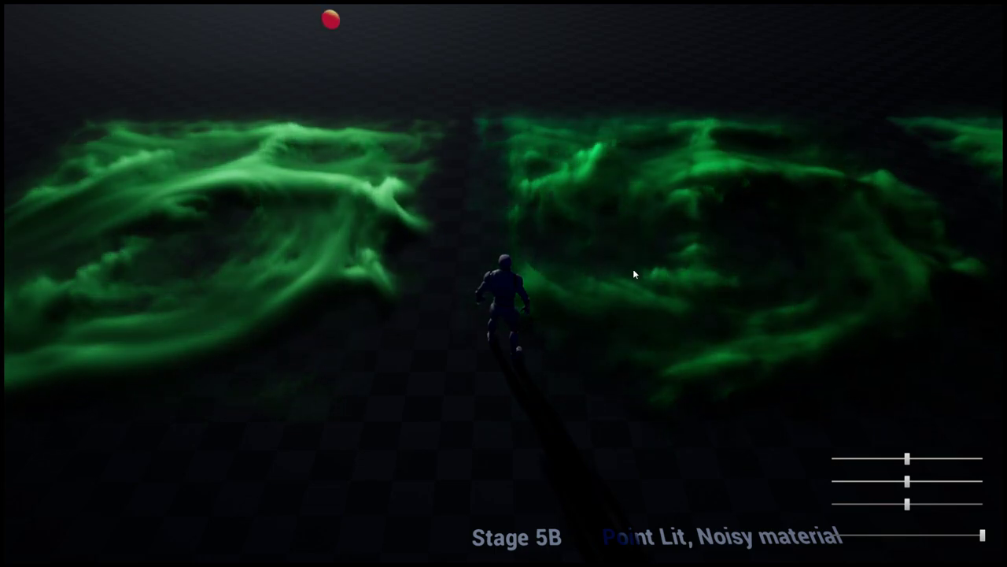
click(634, 273)
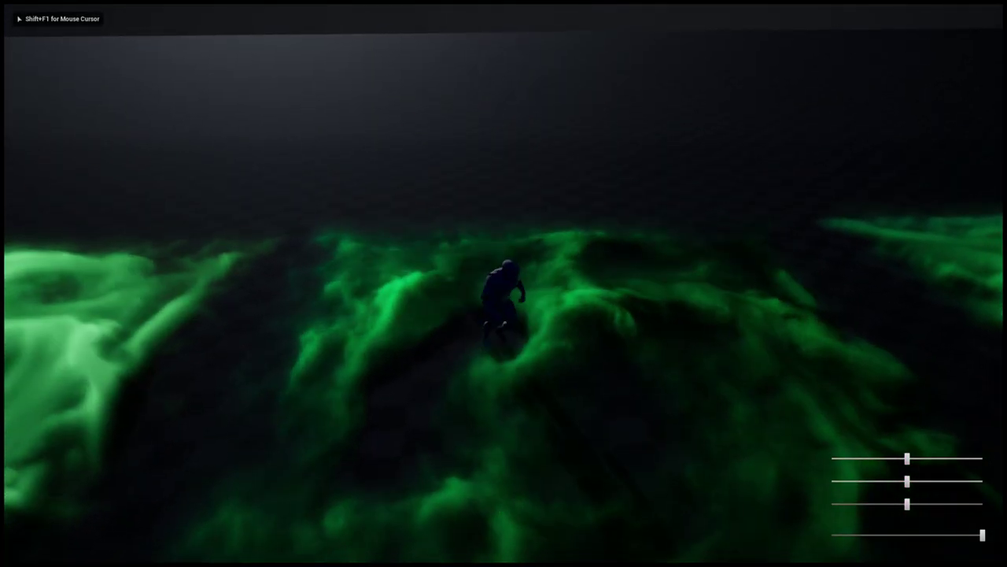
key(shift+F1)
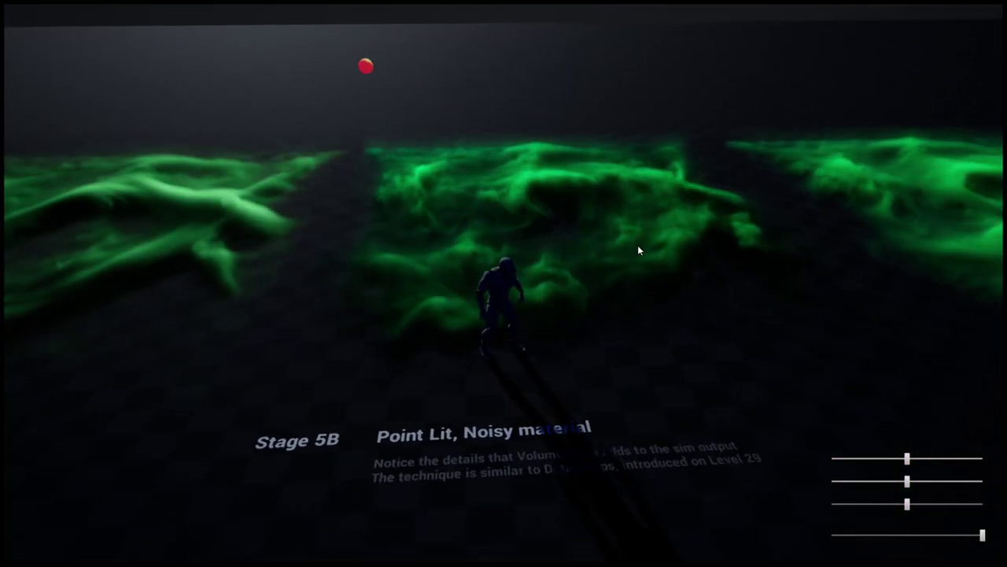
key(Escape)
Examine the noise detail of the Stage 5B smoke up close and compare it with neighbouring Stages 5A and 6.
mouse_move(632, 228)
right_down()
mouse_move(650, 142)
mouse_move(633, 228)
right_up()
key(w)
key(s)
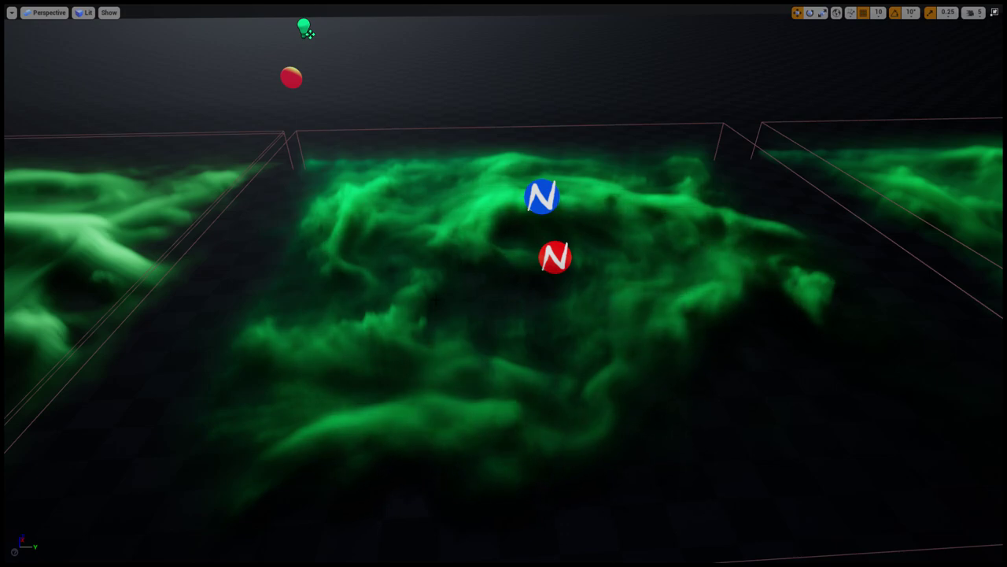
key(w)
right_drag(633, 228, 612, 193)
middle_drag(633, 229, 601, 276)
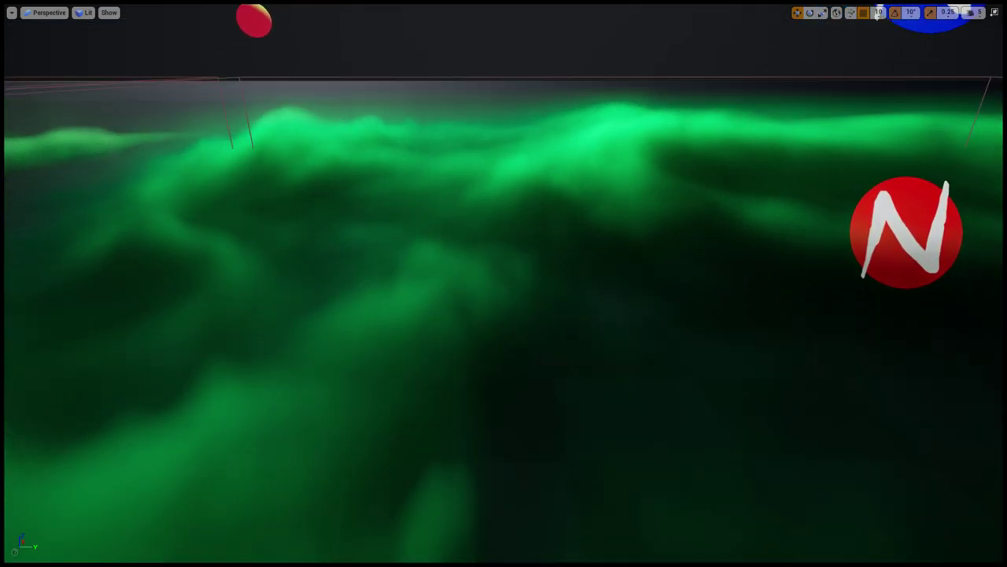
scroll(243, 11, down, 5)
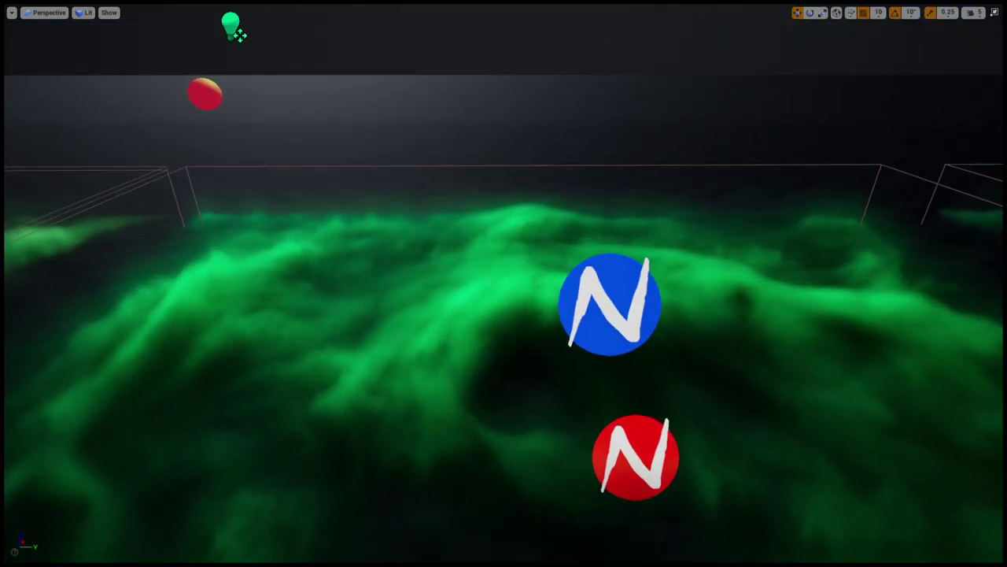
scroll(352, 33, down, 2)
scroll(503, 283, down, 4)
scroll(503, 283, up, 4)
scroll(503, 284, down, 4)
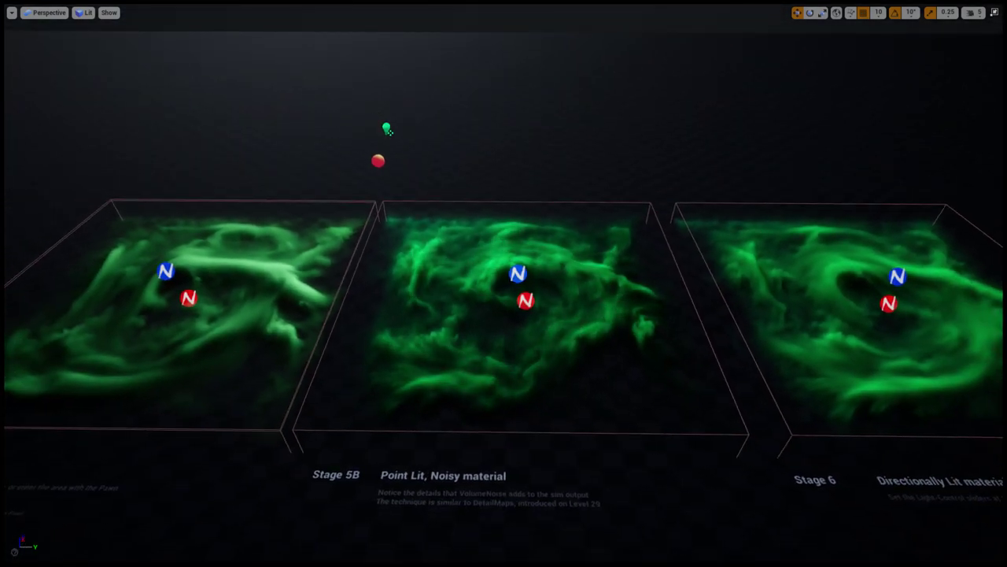
scroll(504, 314, up, 3)
scroll(503, 315, down, 4)
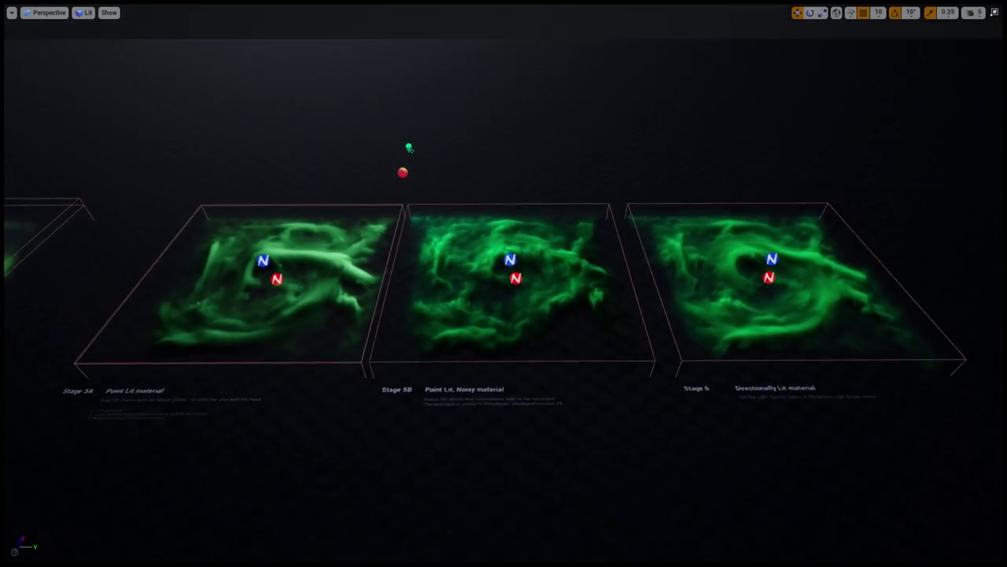
Move the third-person character to Stage 6, play the level and run the character into the directionally lit smoke.
scroll(504, 315, down, 3)
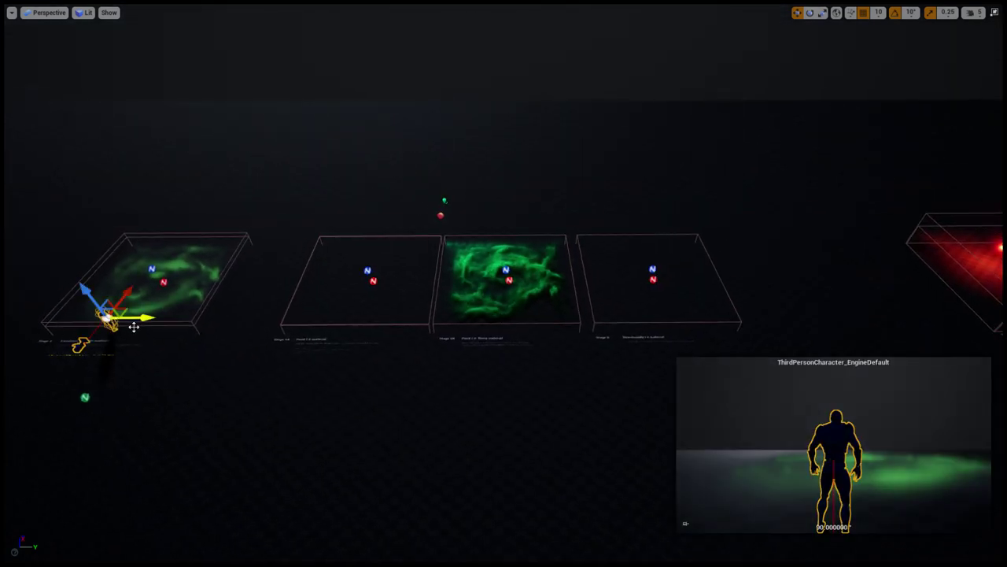
key(alt+p)
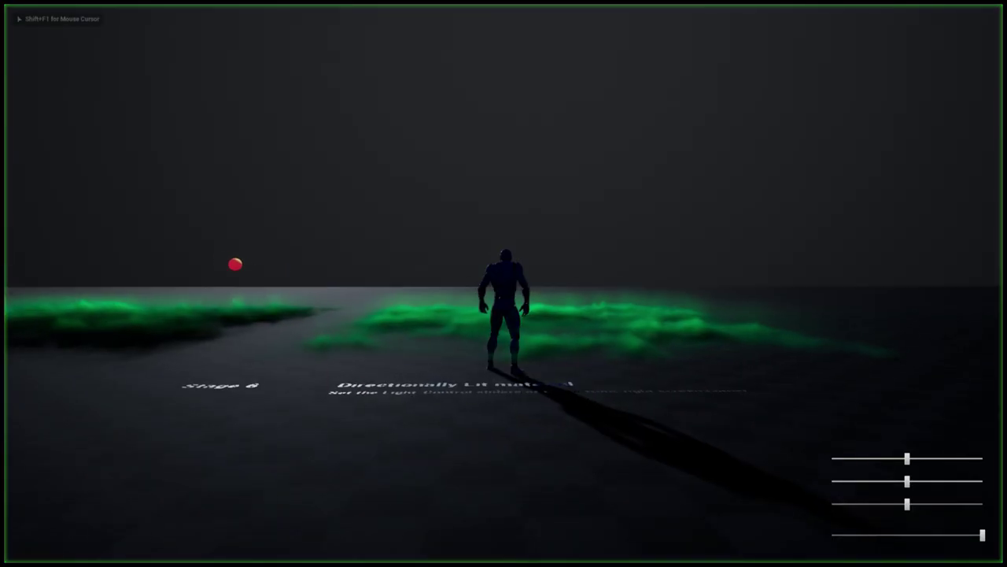
key(w)
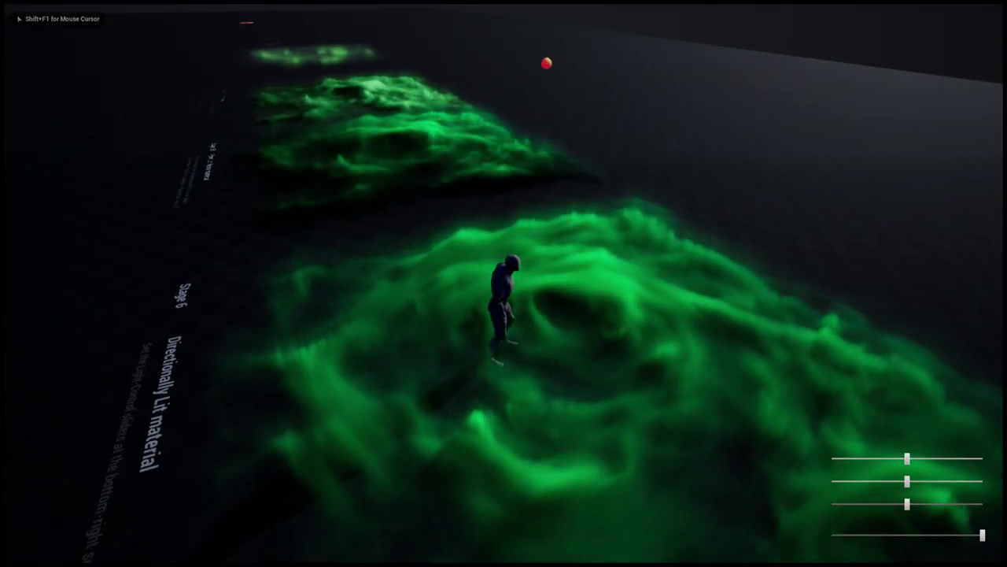
key(shift+F1)
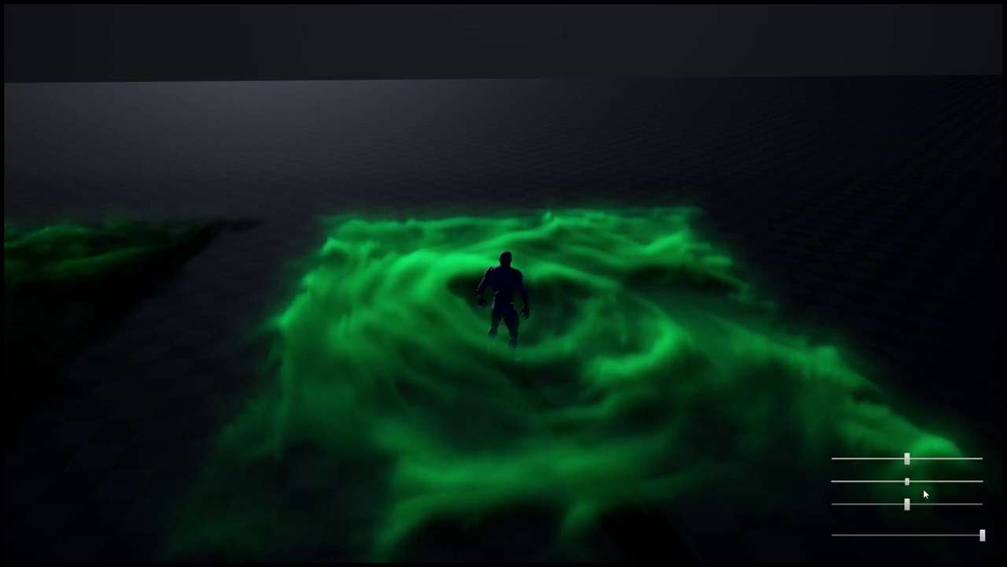
Adjust the first two light-control sliders to change the light on the Stage 6 smoke while moving the character through it.
drag(906, 459, 916, 485)
click(776, 436)
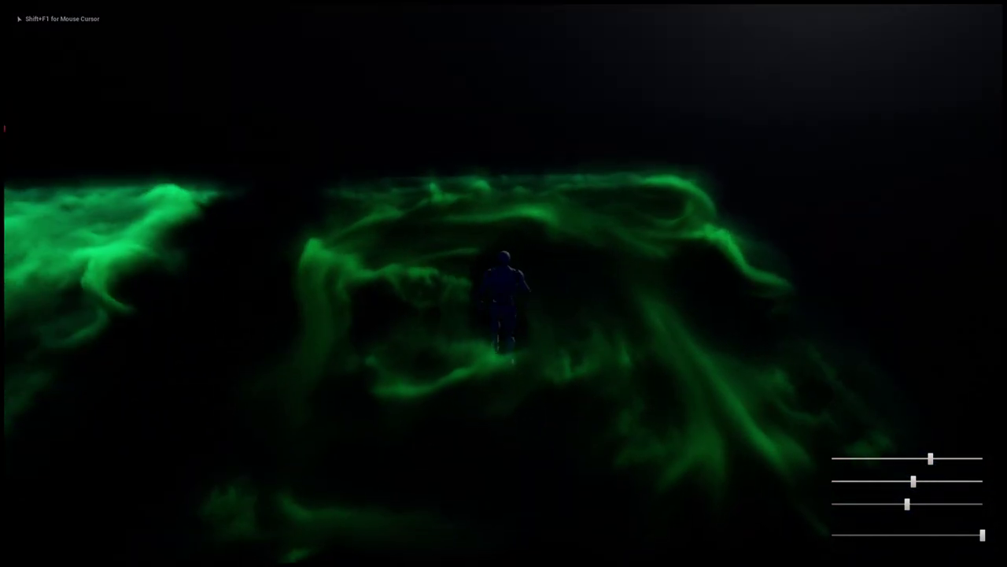
key(d)
key(a)
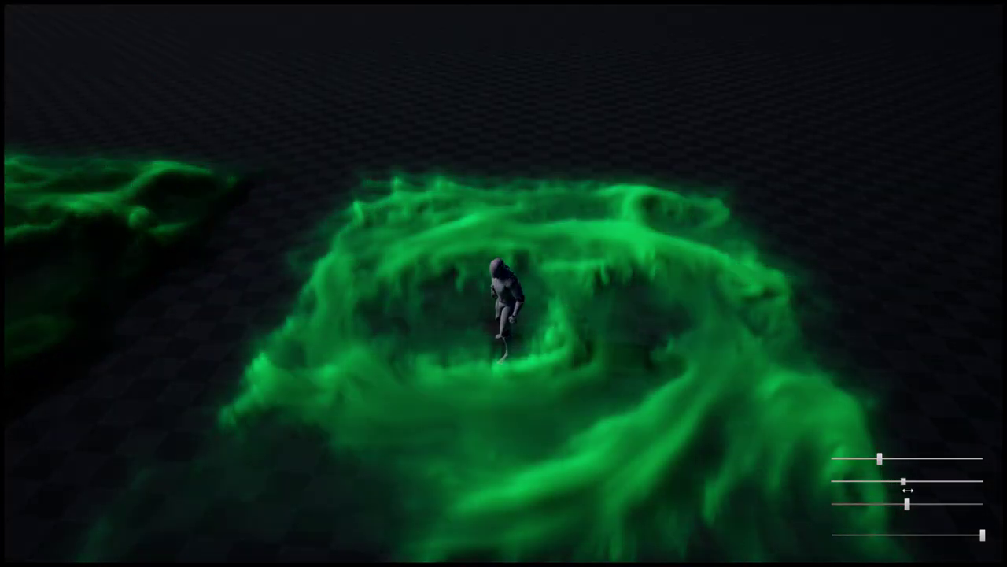
Run the character around the Stage 6 smoke to view its directional lighting from several sides, and end the play session.
click(684, 384)
key(d)
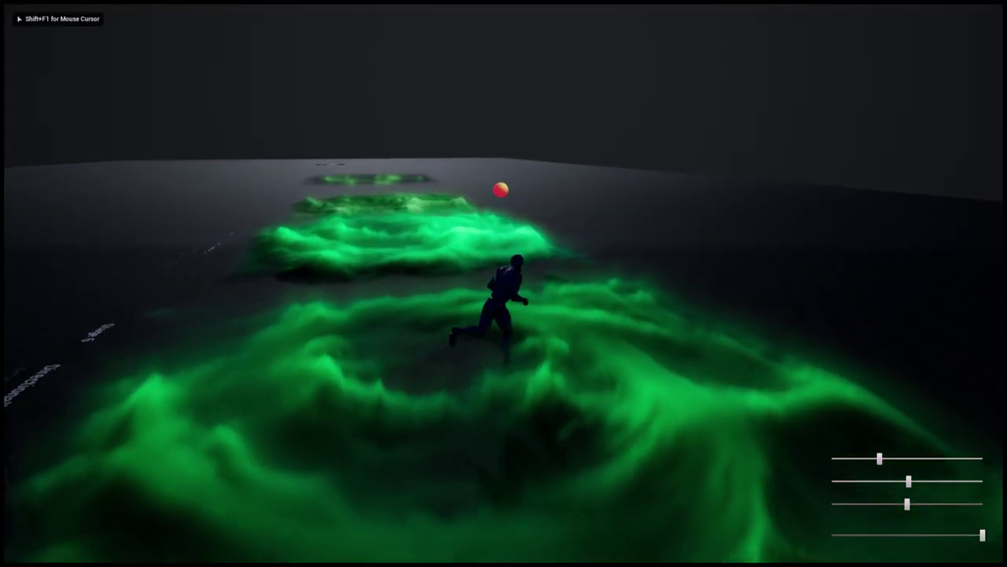
key(a)
key(s)
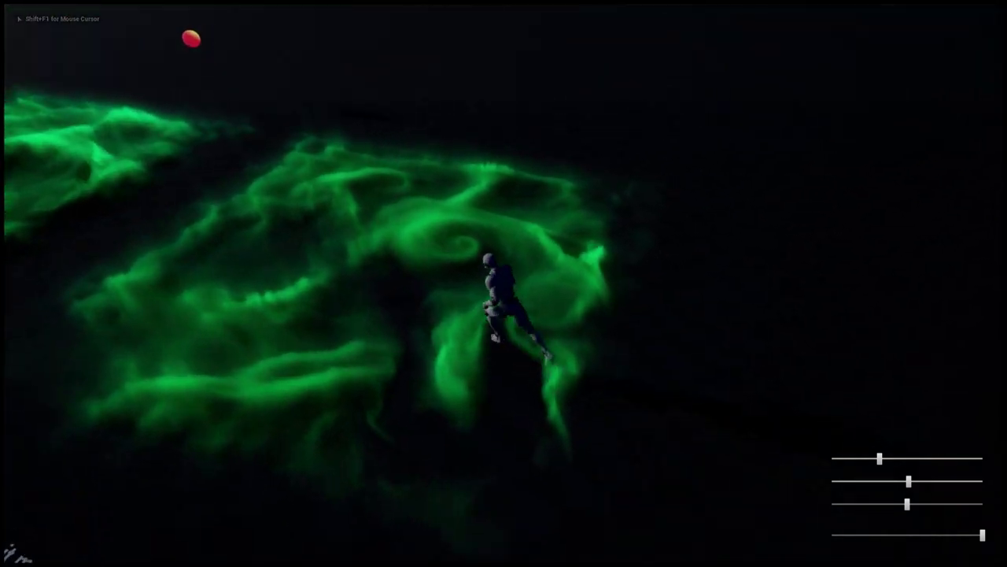
key(shift+F1)
key(w)
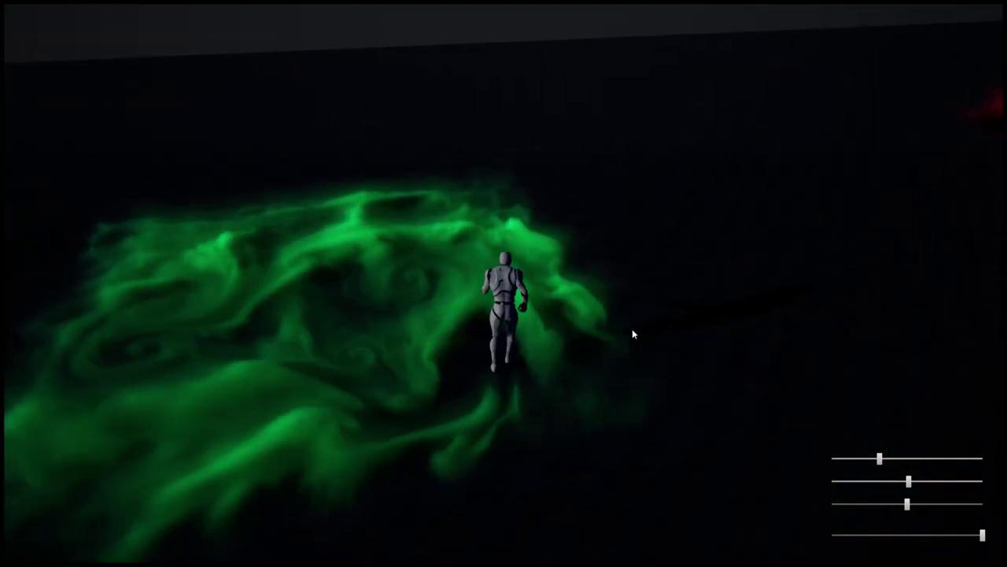
key(Escape)
Leave the fullscreen viewport and open the NinjaLive_Level12_Demo_Mistvalley level from the Tutorial Levels folder.
right_drag(633, 330, 515, 302)
key(s)
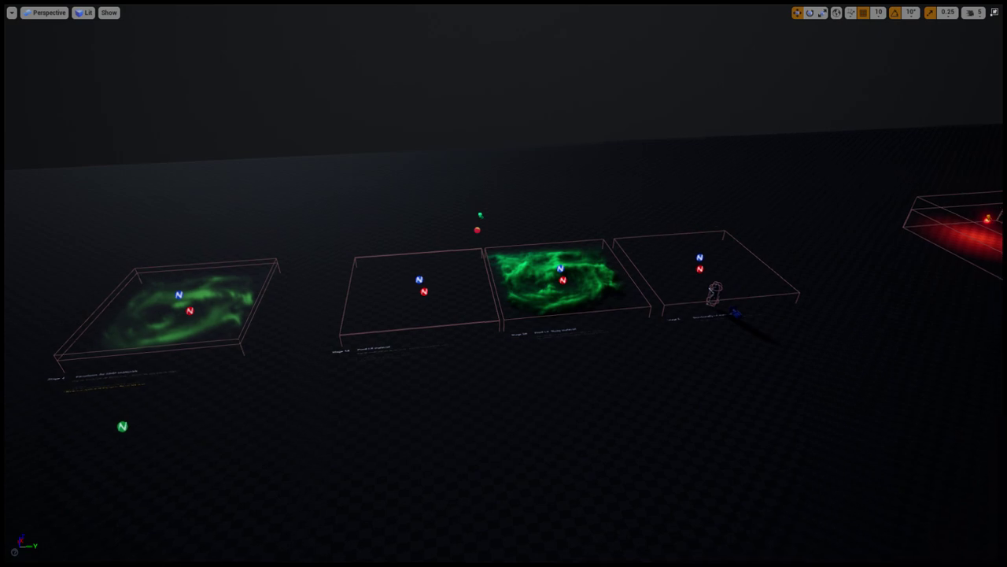
key(F11)
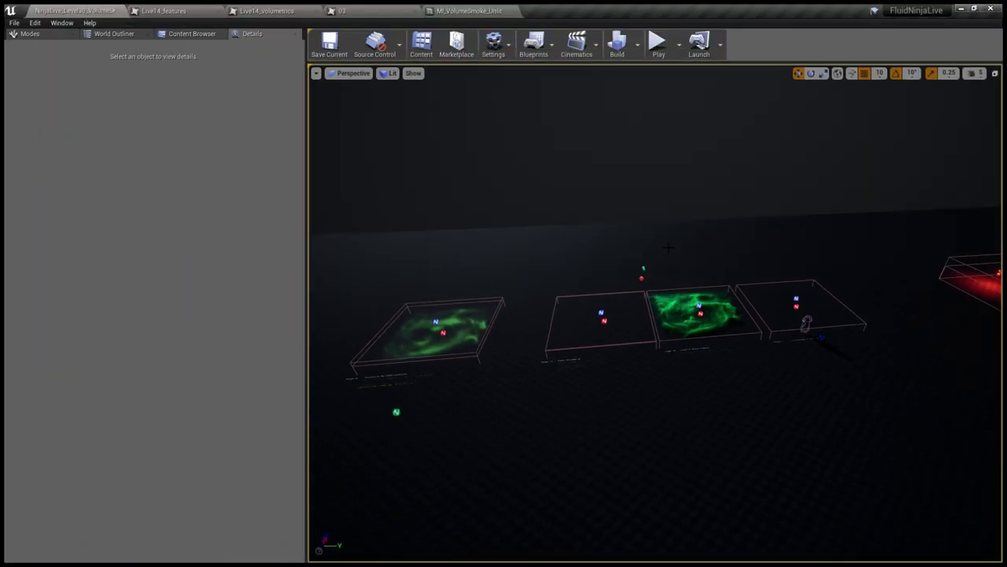
click(192, 35)
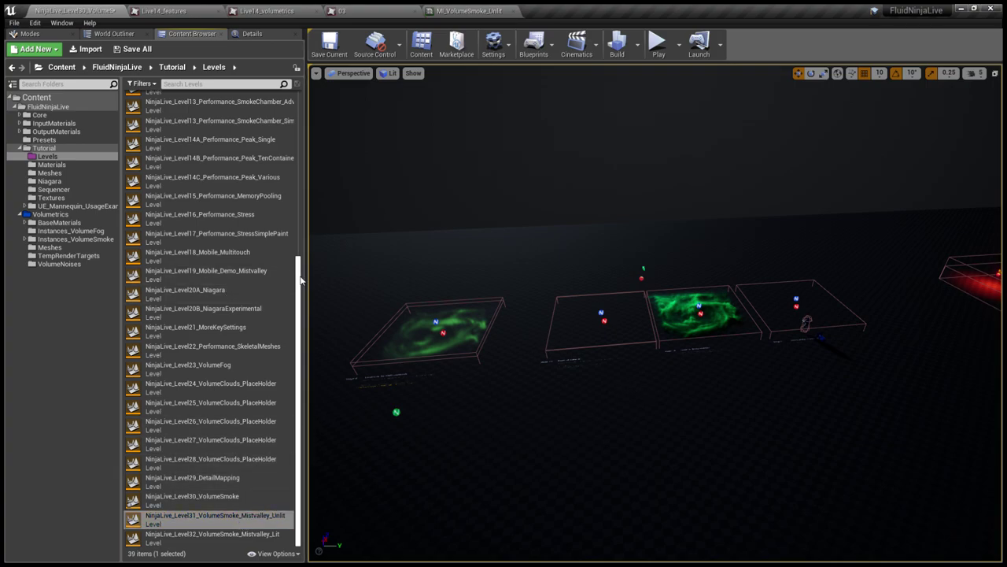
drag(300, 281, 301, 252)
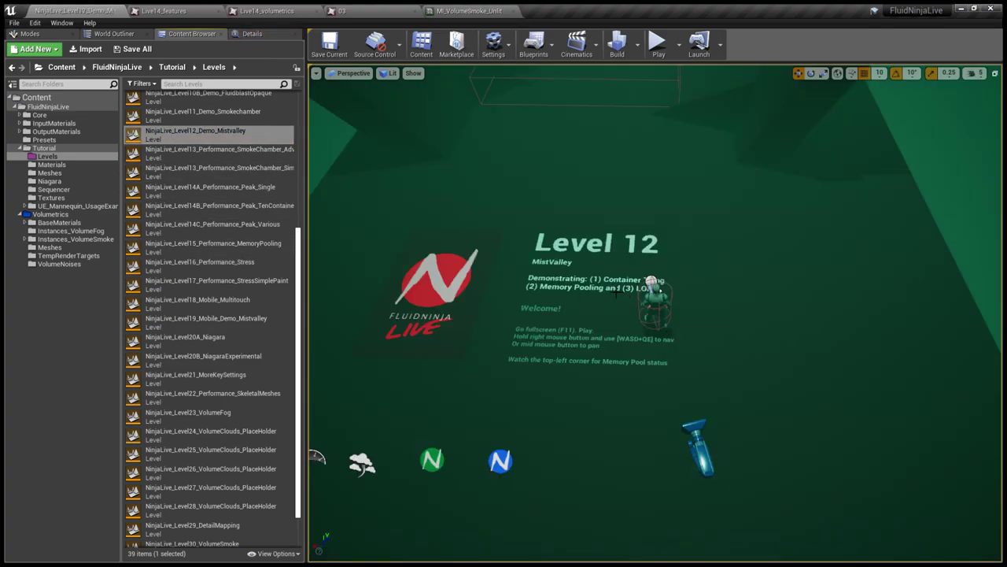
Play Level 12 in a fullscreen viewport and run the burning character along the valley through the floor mist.
key(F11)
key(alt+p)
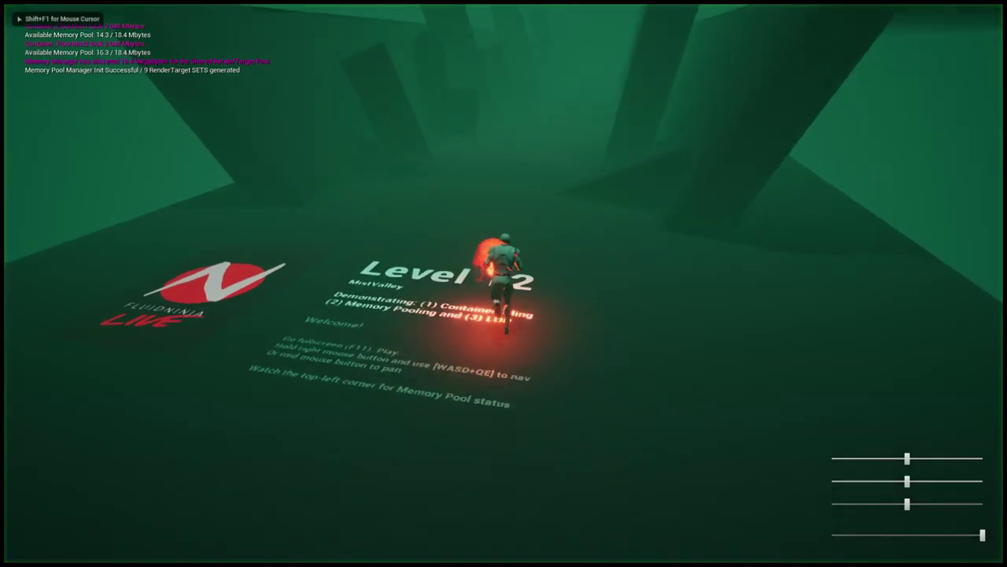
key(w)
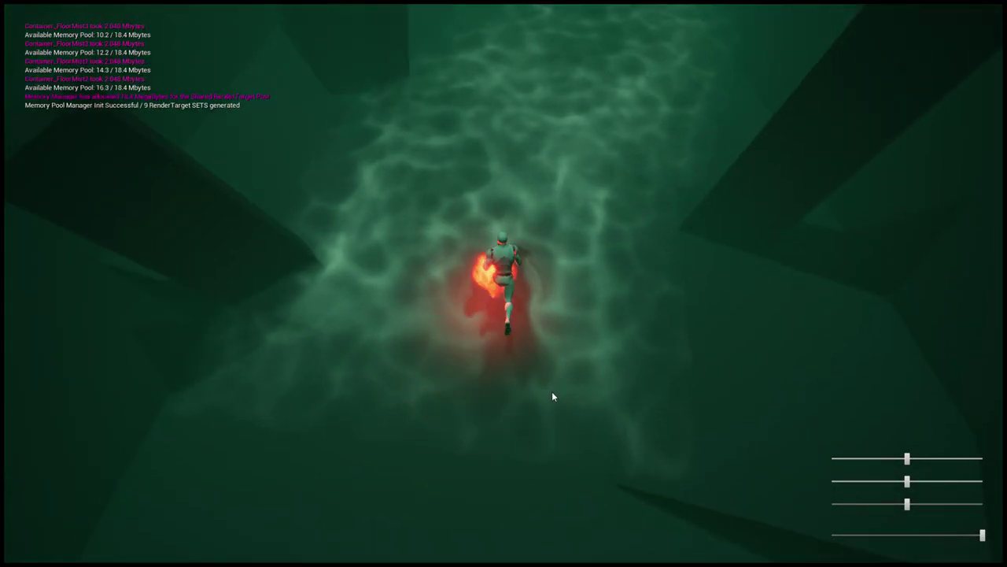
key(w)
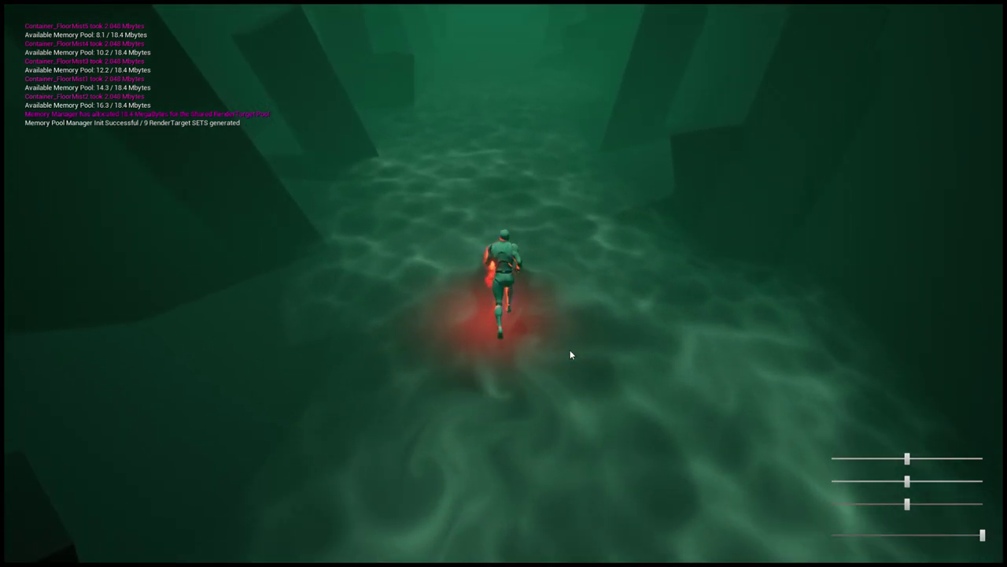
key(w)
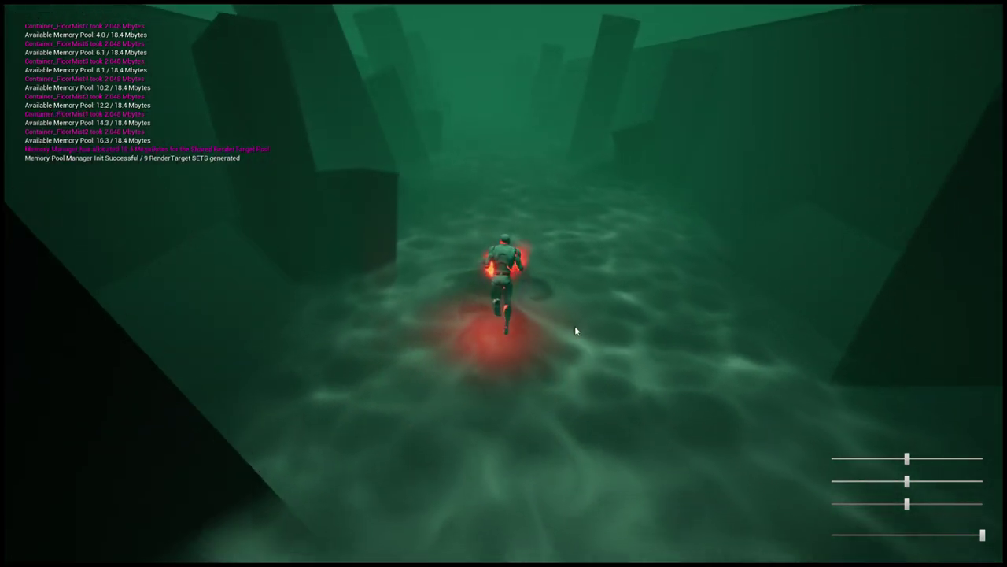
key(w)
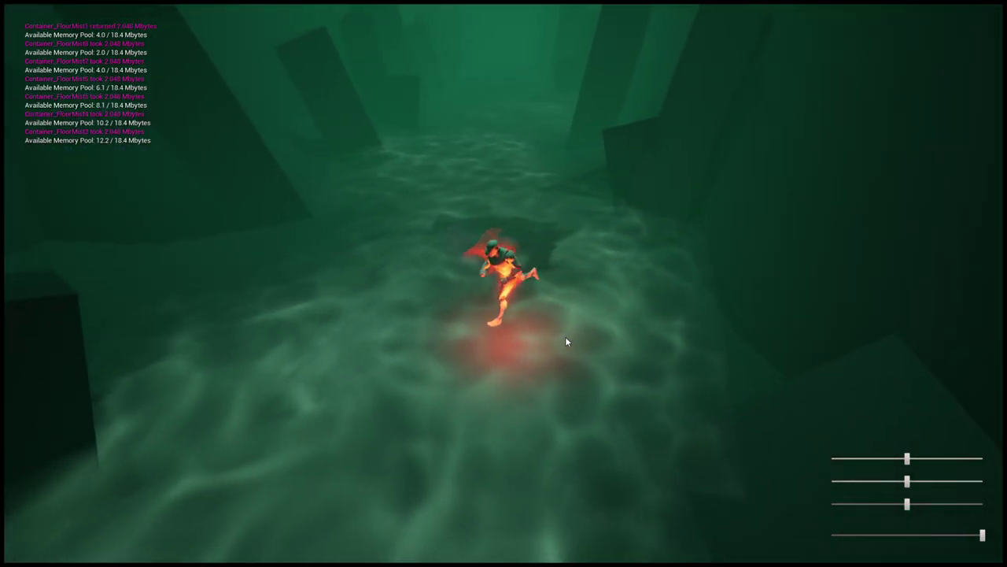
key(w)
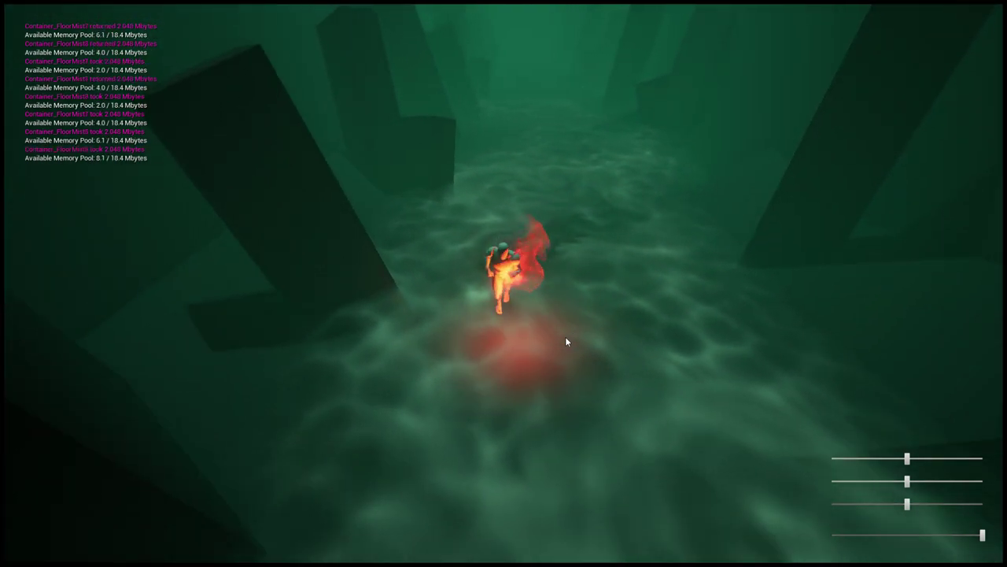
key(w)
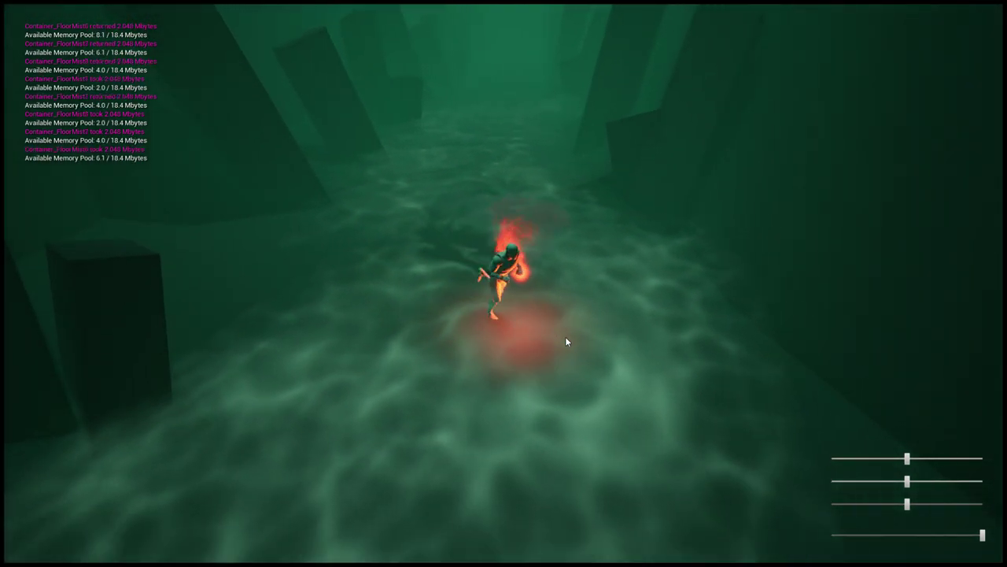
Run the character back and forth through the Level 12 floor mist and tilt the camera to view the disturbed flow.
key(w)
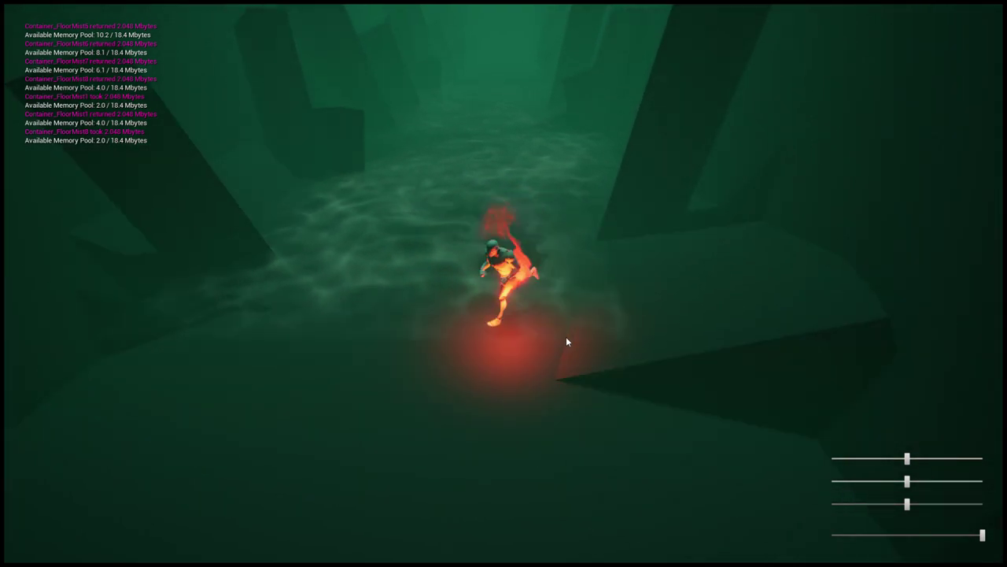
key(w)
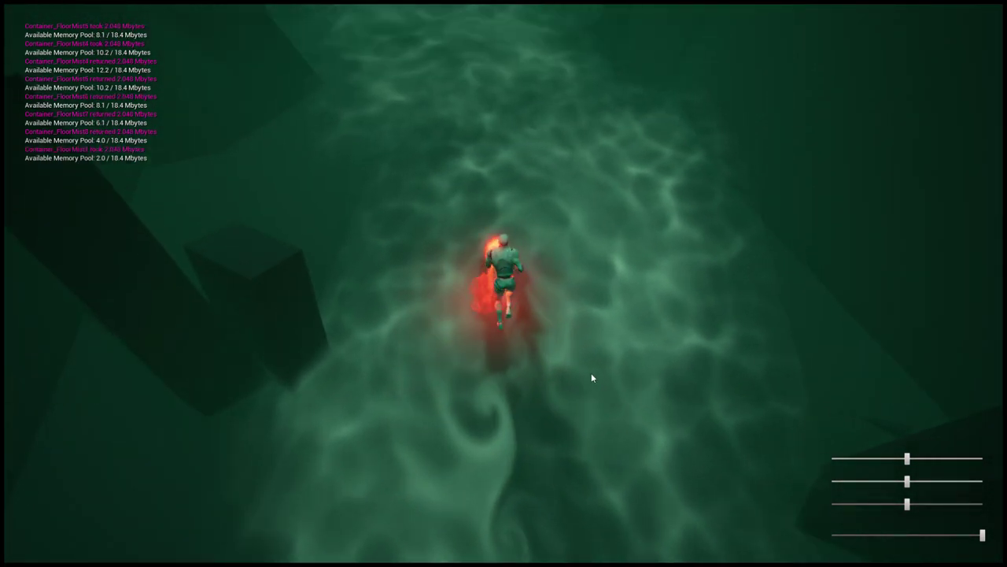
key(w)
key(s)
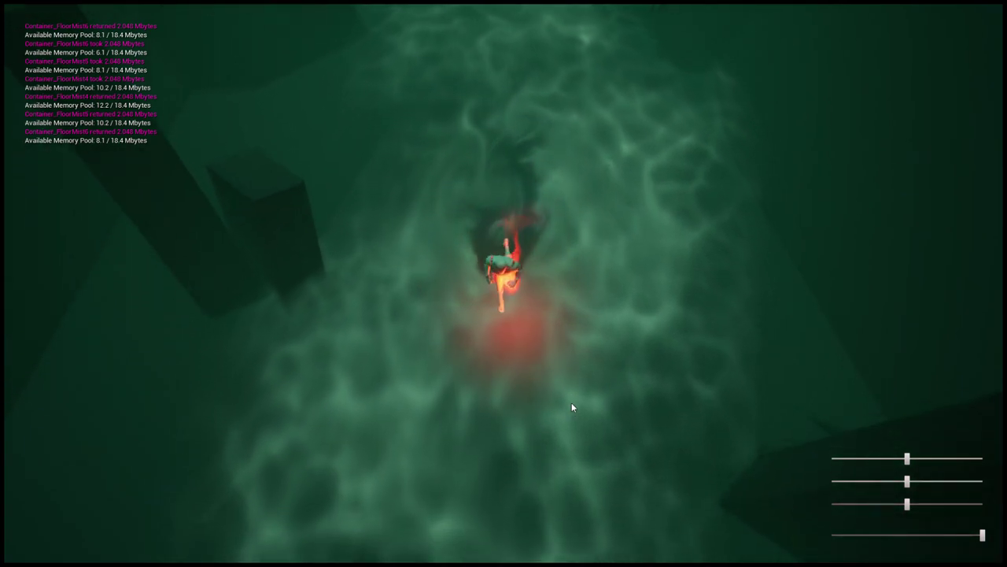
drag(573, 404, 581, 288)
key(w)
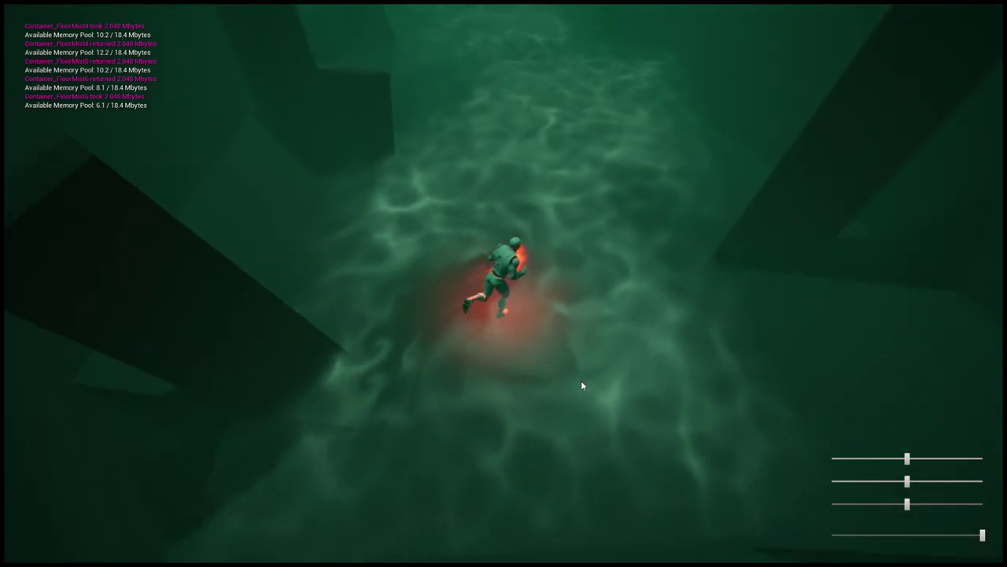
End the Level 12 play session, leave the fullscreen viewport and open the NinjaLive_Level31_VolumeSmoke_Mistvalley_Unlit level.
key(Escape)
key(F11)
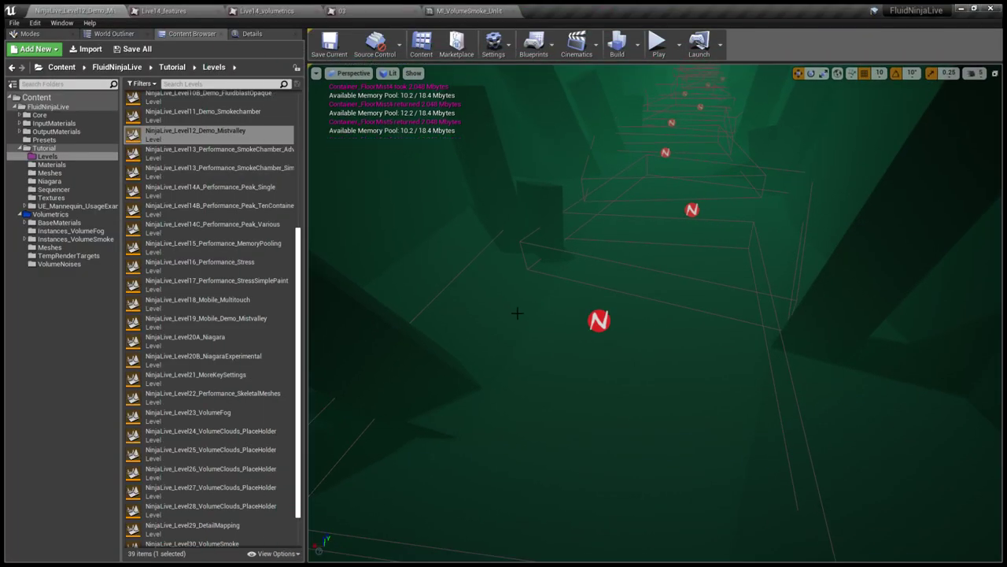
drag(302, 343, 305, 435)
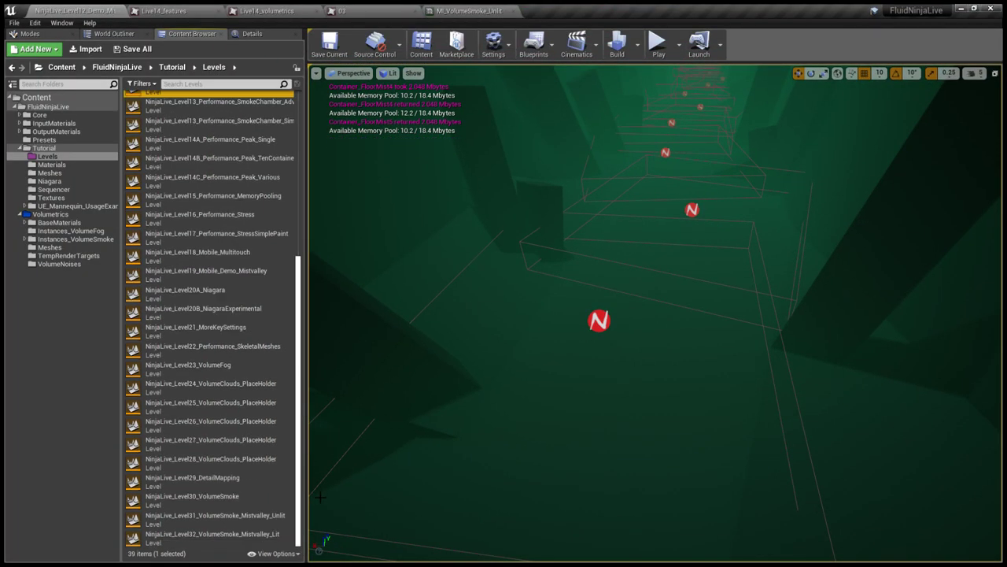
double_click(274, 523)
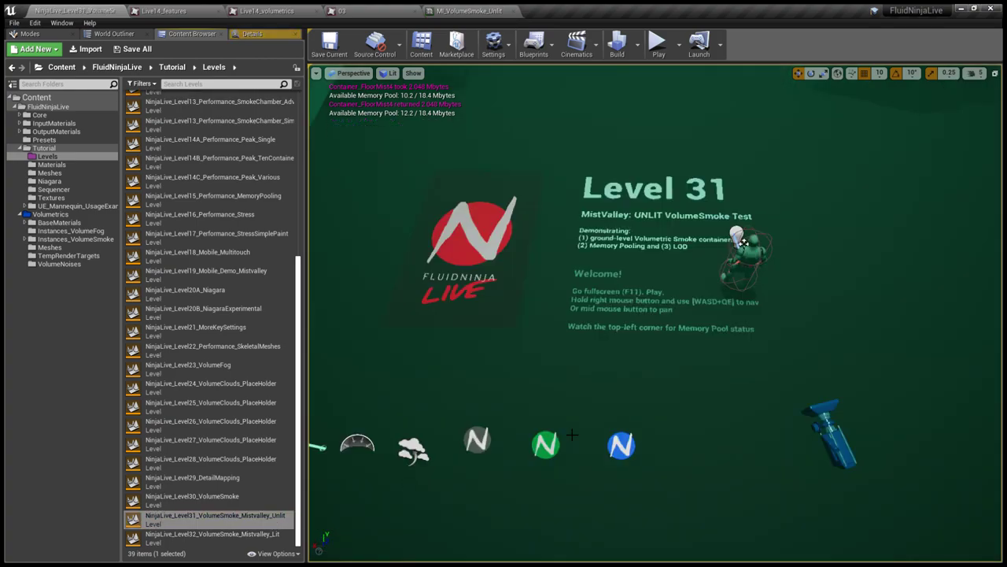
Play Level 31 in a fullscreen viewport and run the character through the unlit volume smoke along the valley.
key(F11)
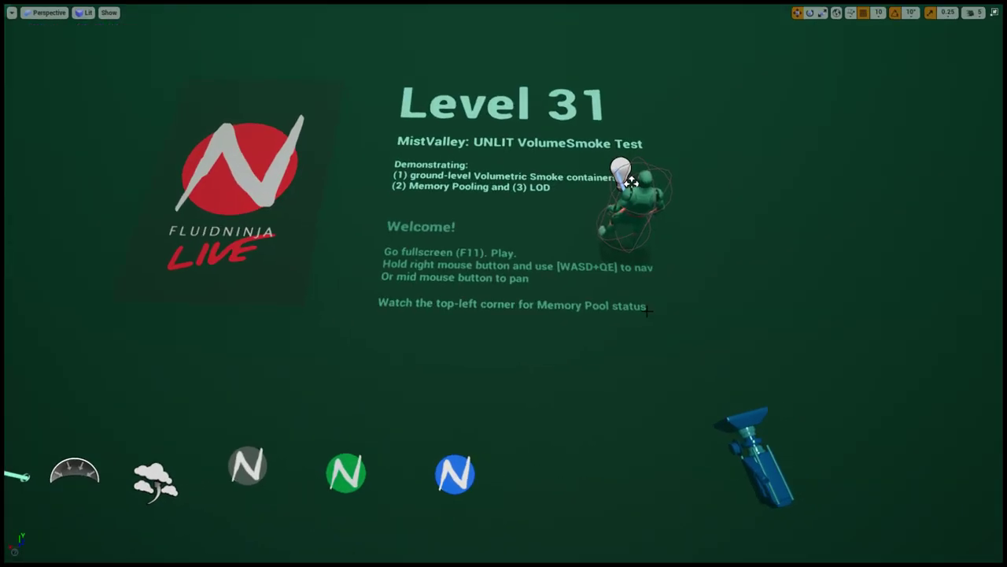
key(alt+p)
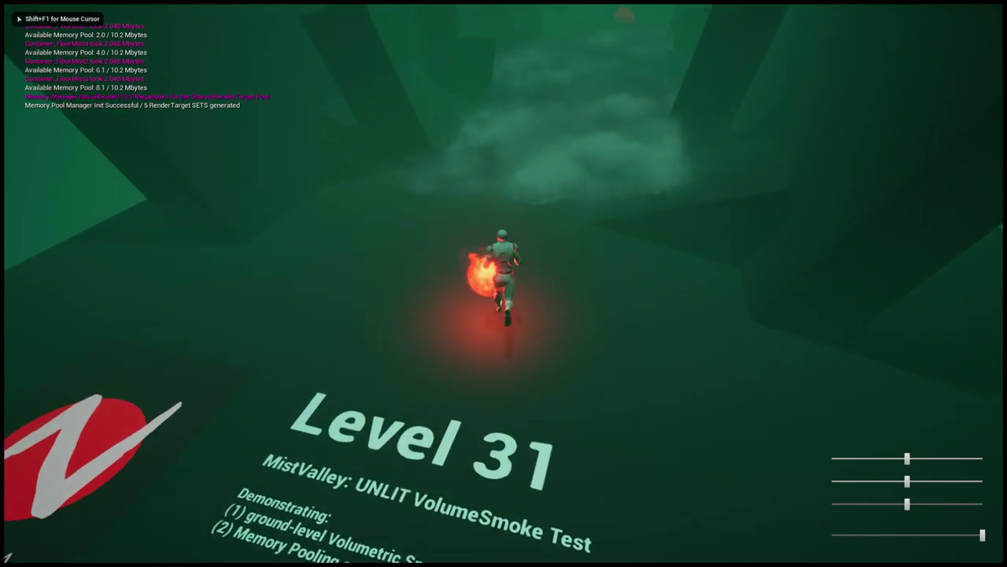
key(w)
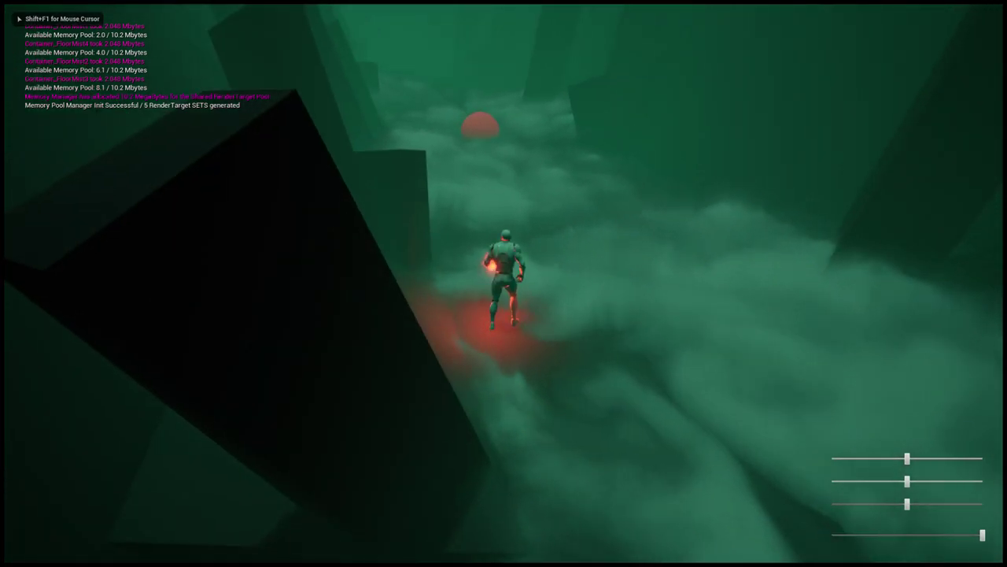
key(w)
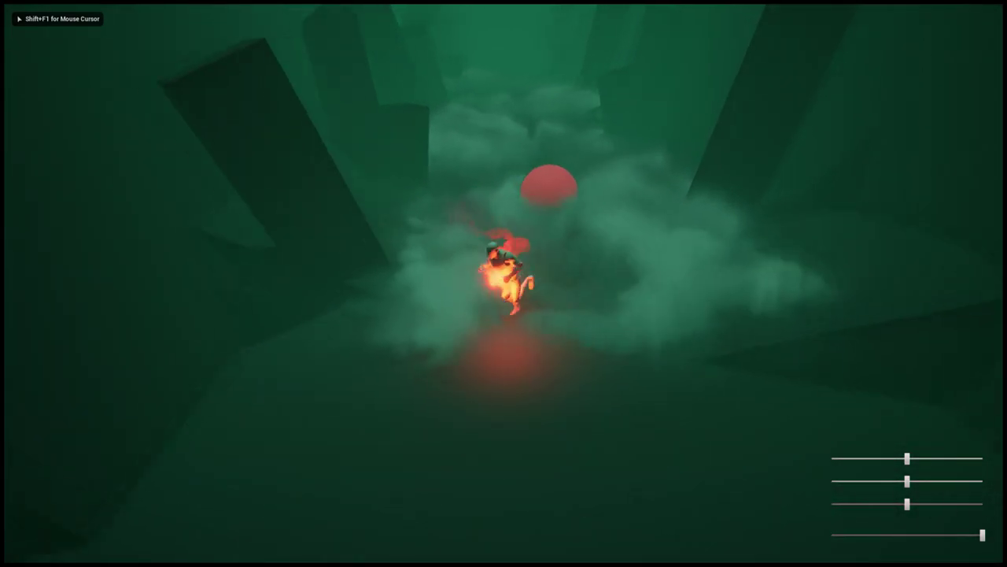
End the Level 31 play session and show the NinjaLive_Level32_VolumeSmoke_Mistvalley_Lit level in a fullscreen viewport.
key(shift+F1)
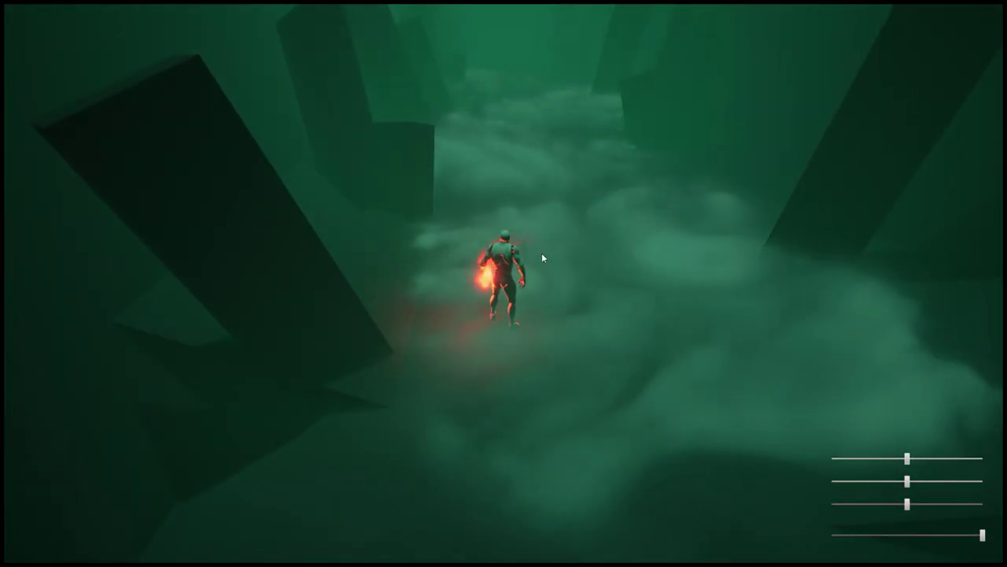
key(F11)
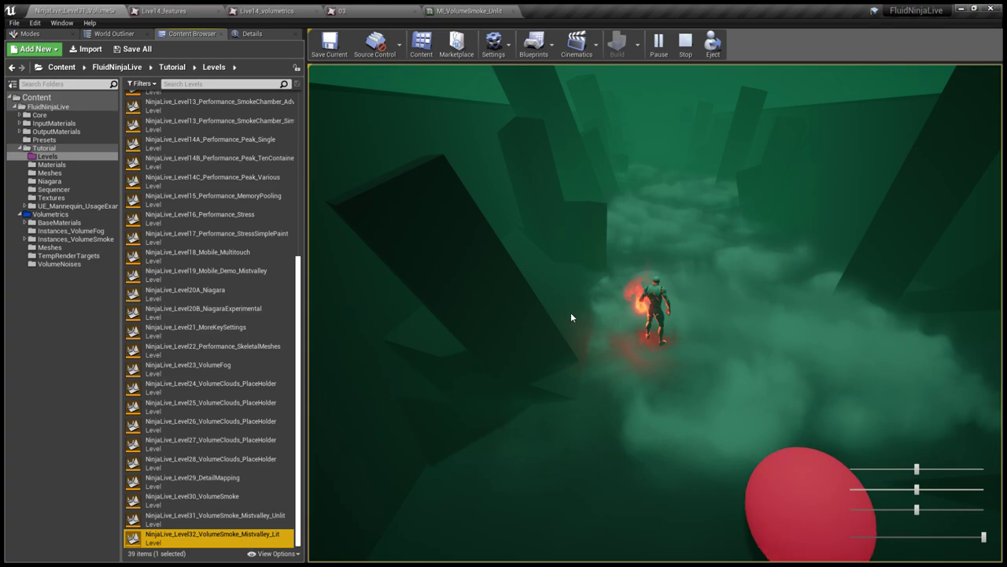
key(Escape)
key(F11)
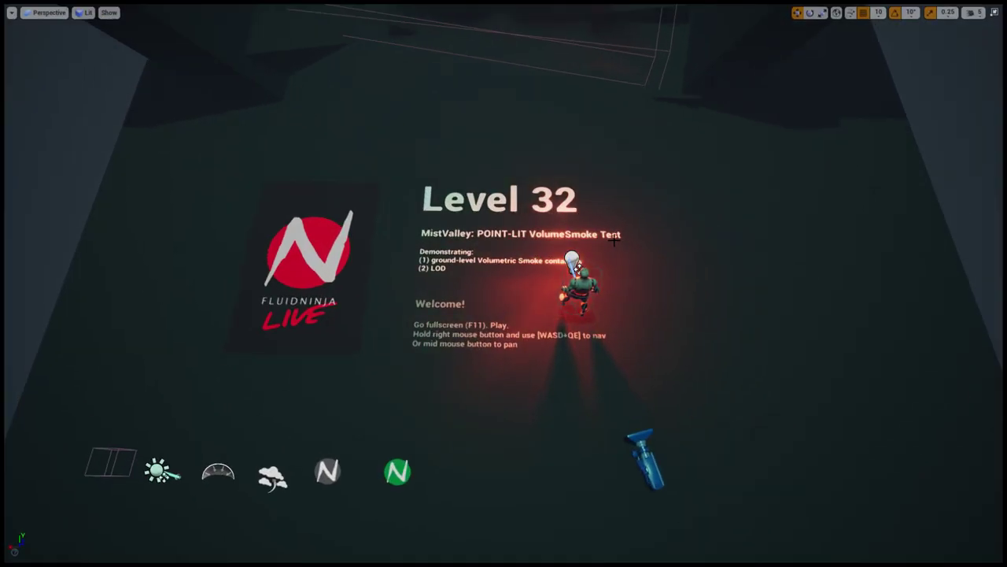
Play Level 32 and run the burning character into the valley, turning sideways to see the point light on the smoke.
key(alt+p)
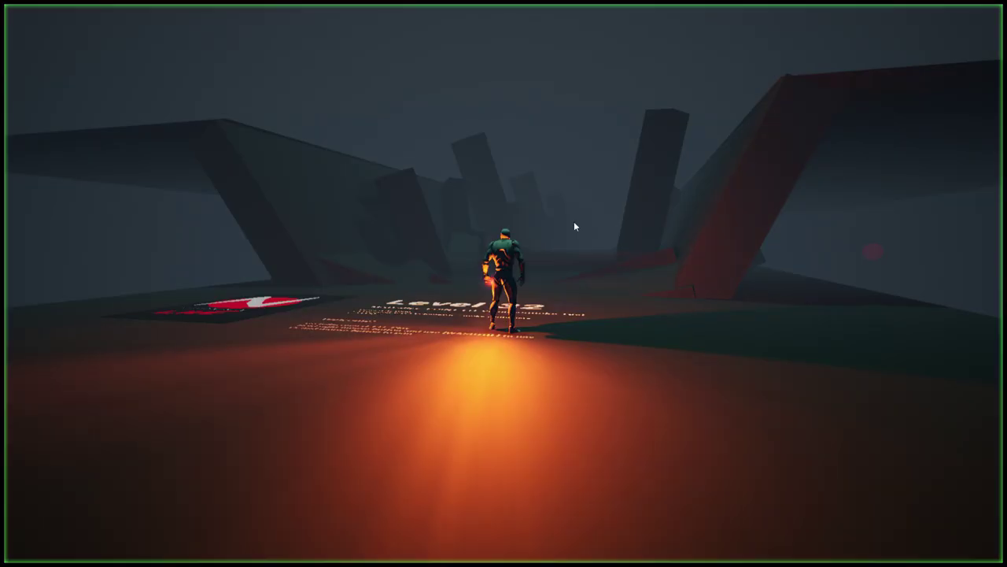
key(w)
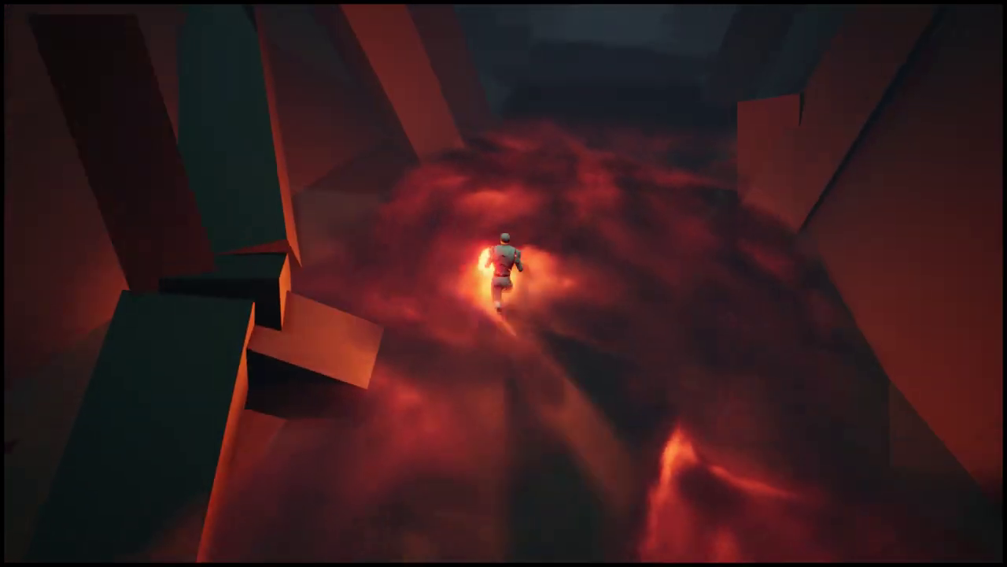
key(d)
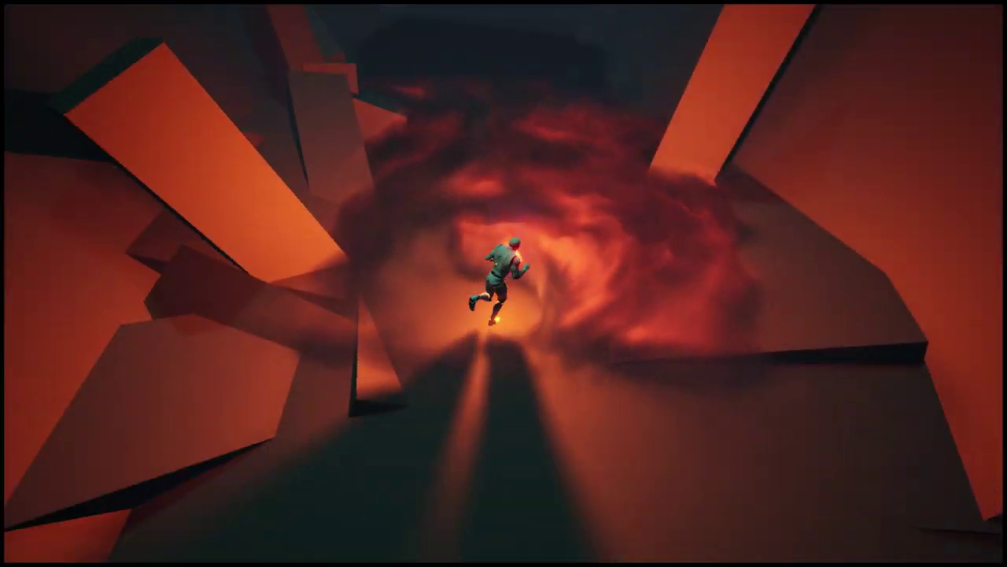
key(d)
key(a)
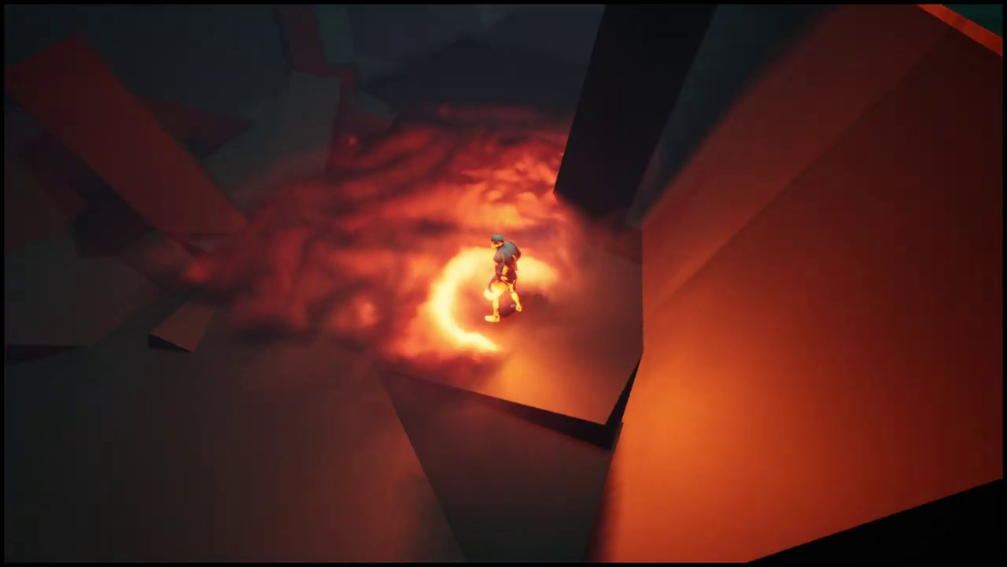
key(w)
key(w)
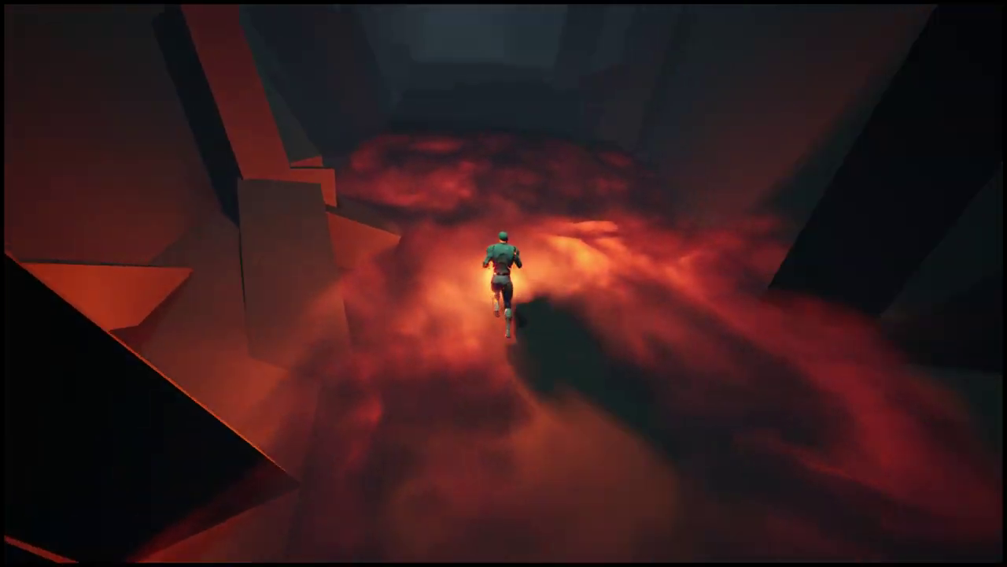
Run on through the point-lit smoke between the Level 32 rocks, viewing its lighting from low and high camera angles.
key(w)
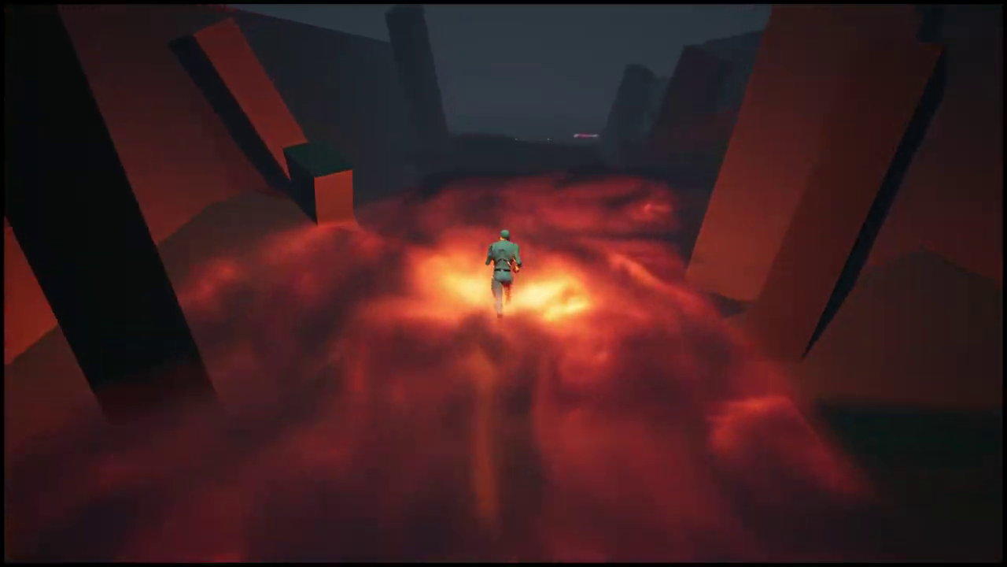
key(w)
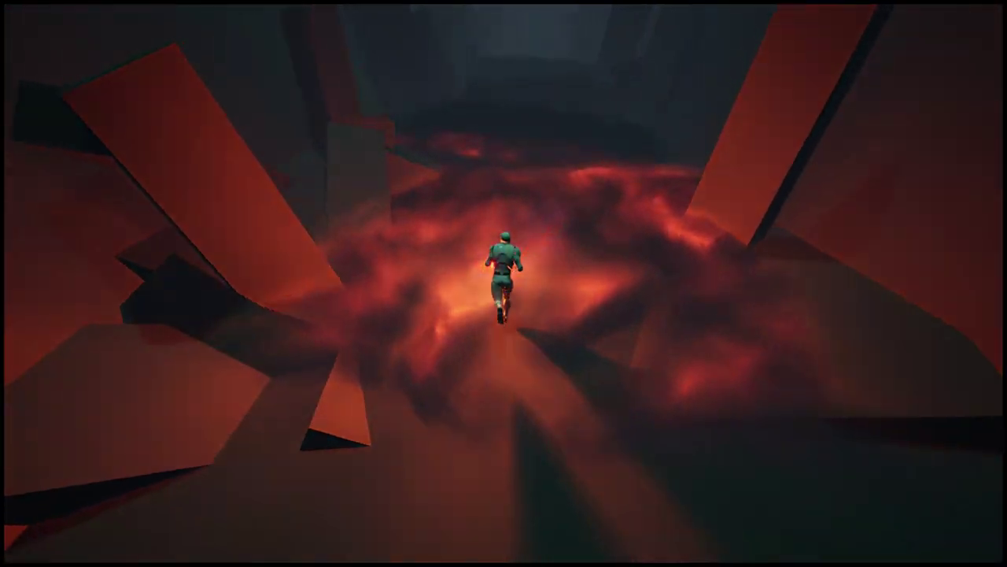
key(w)
key(w)
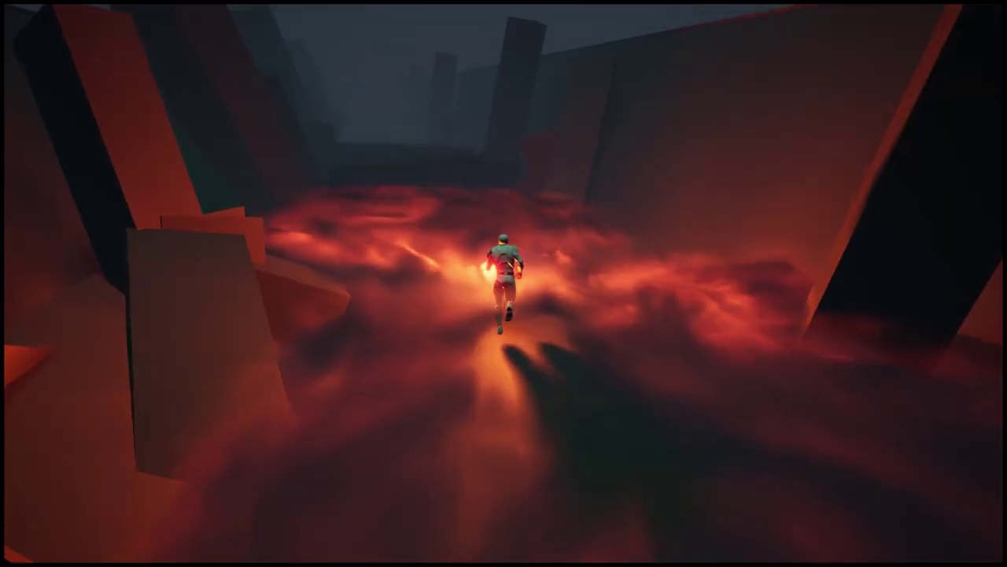
key(w)
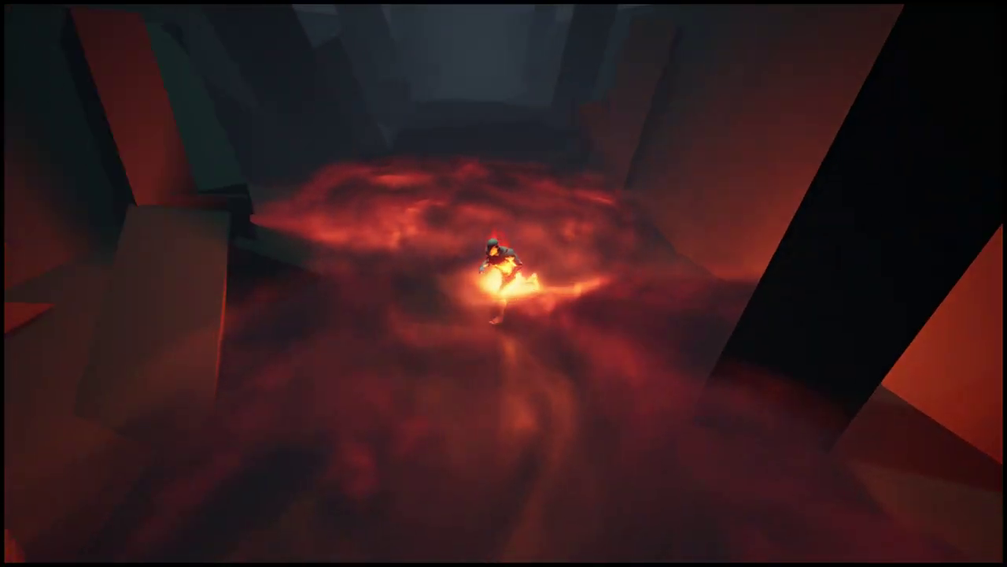
key(w)
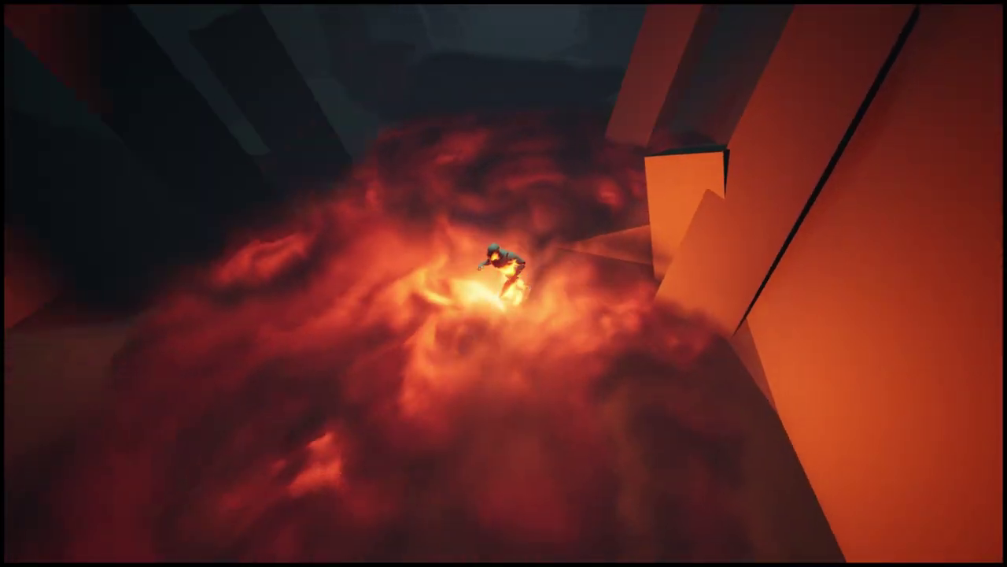
key(w)
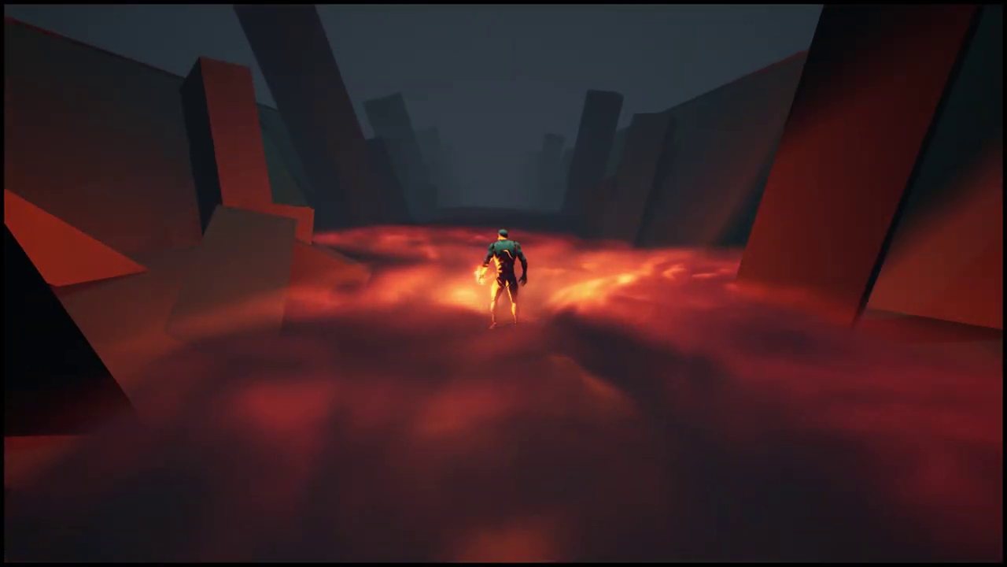
key(w)
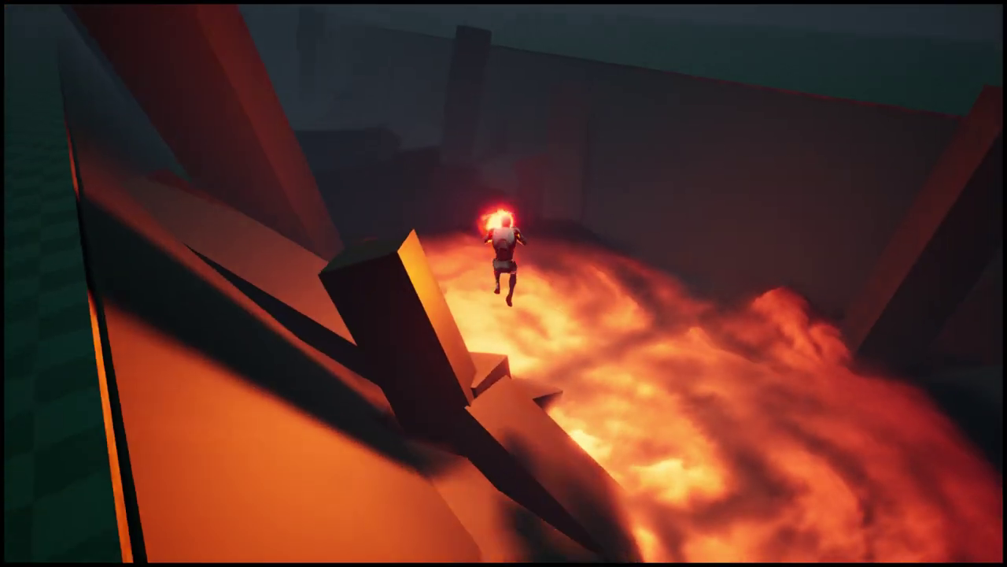
key(w)
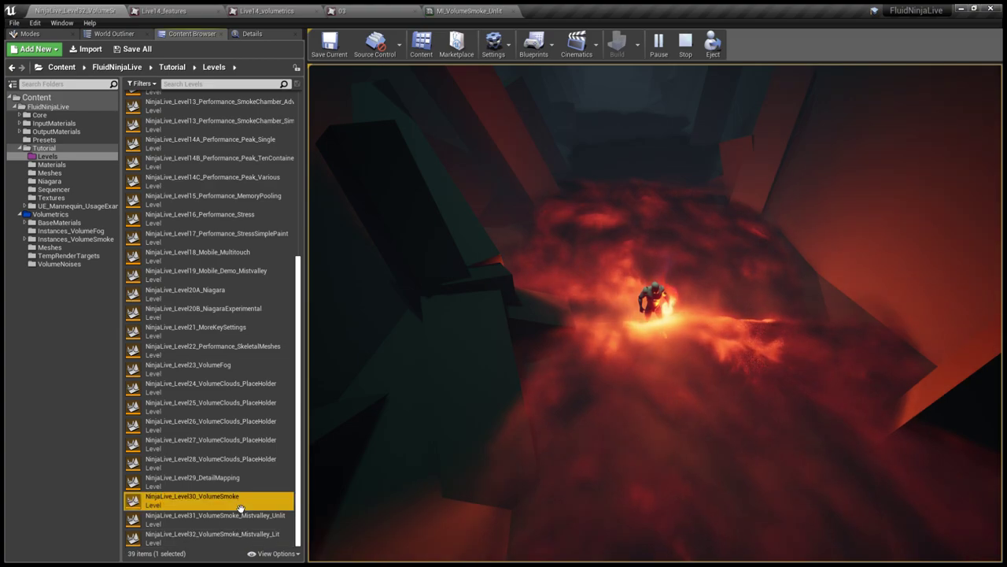
Switch to the NinjaLive_Level30_VolumeSmoke level and play-test the Stage 7 point-lit smoke, adjusting the last on-screen slider.
key(Escape)
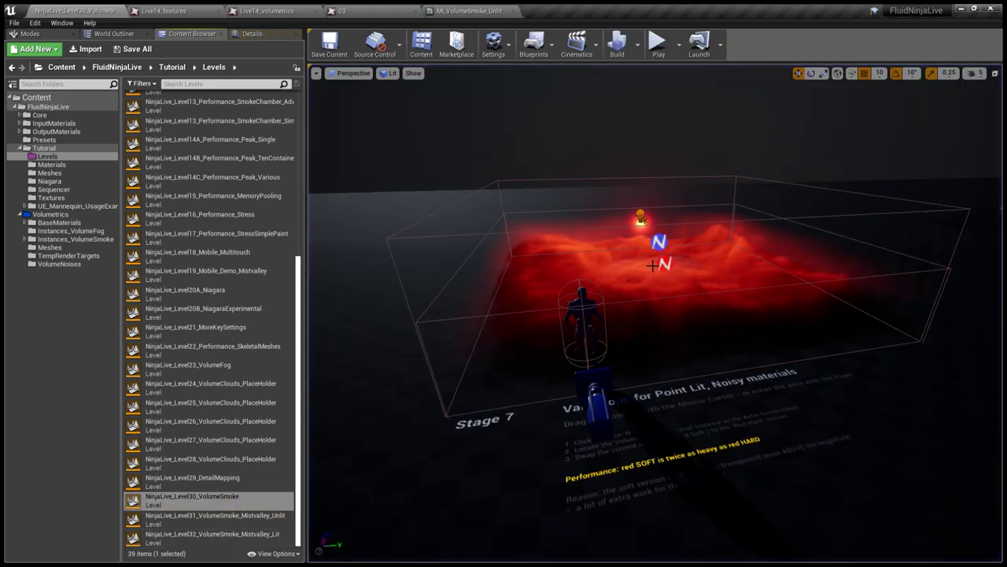
key(alt+p)
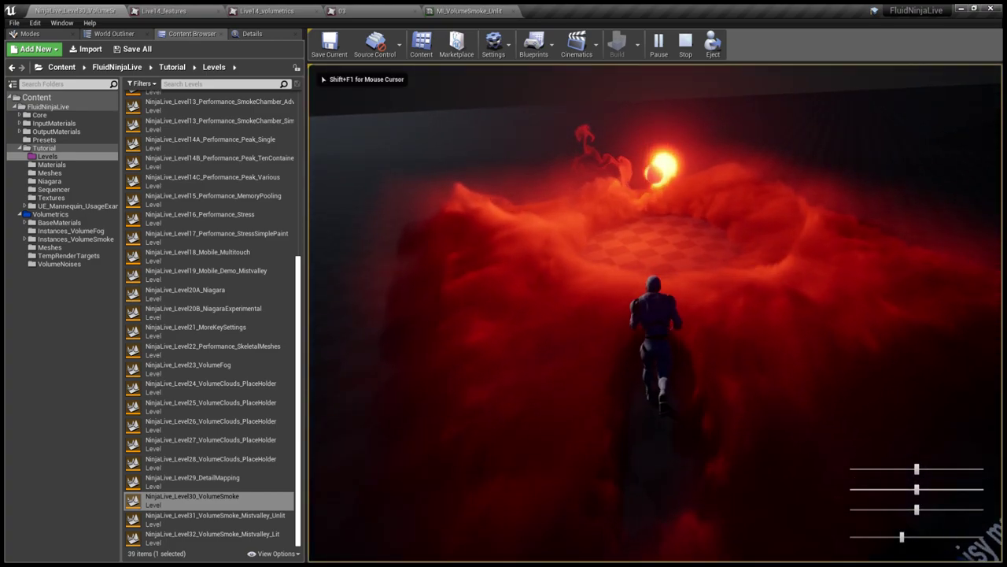
key(shift+F1)
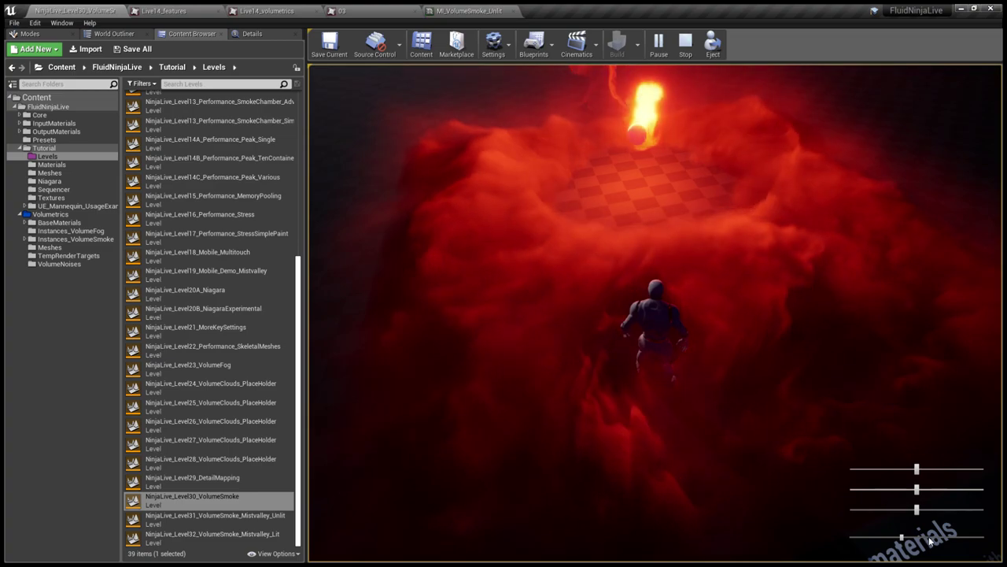
drag(931, 542, 949, 538)
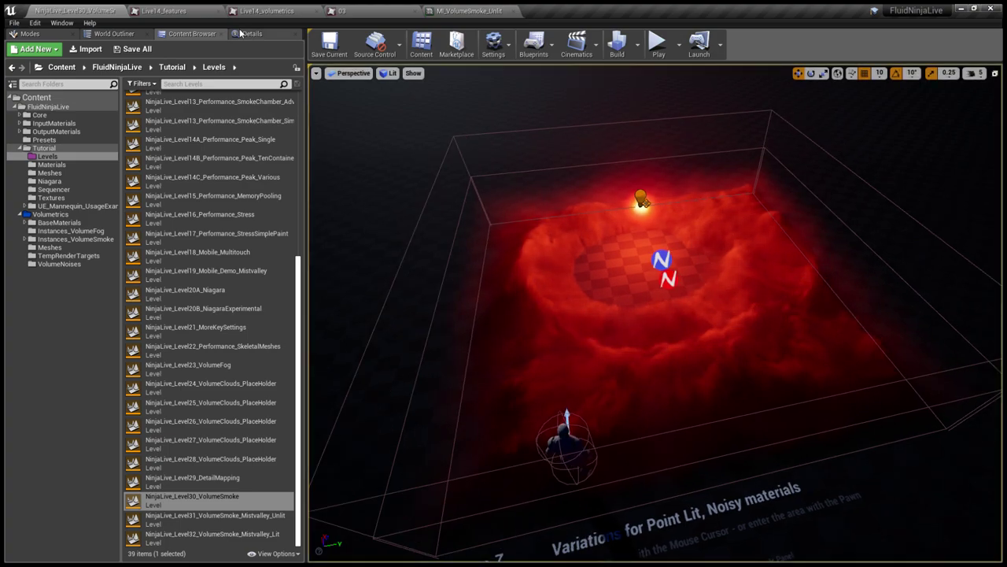
Review the WPO Mesh feature in the Live14_features changelog image and return to the level editor.
click(187, 10)
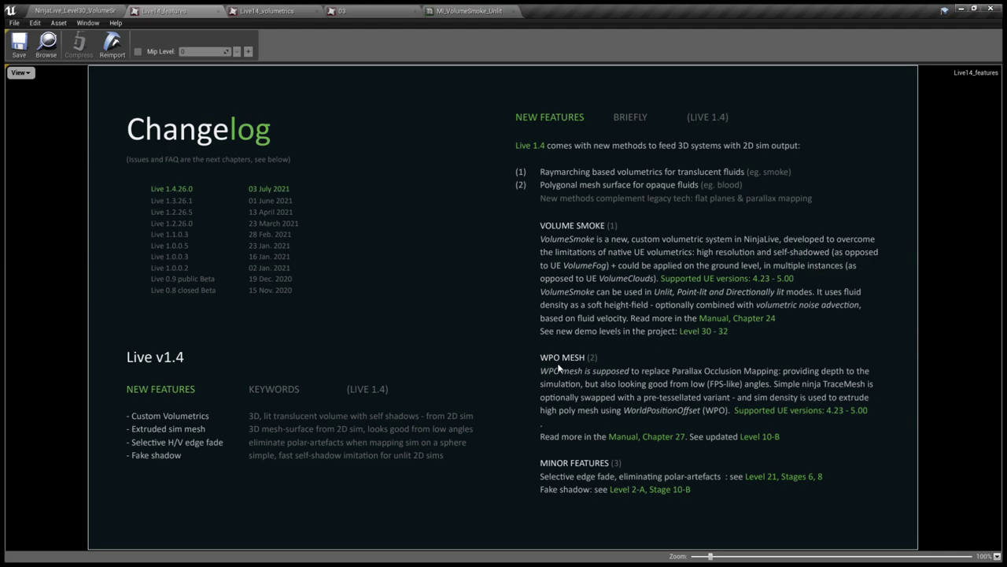
click(77, 10)
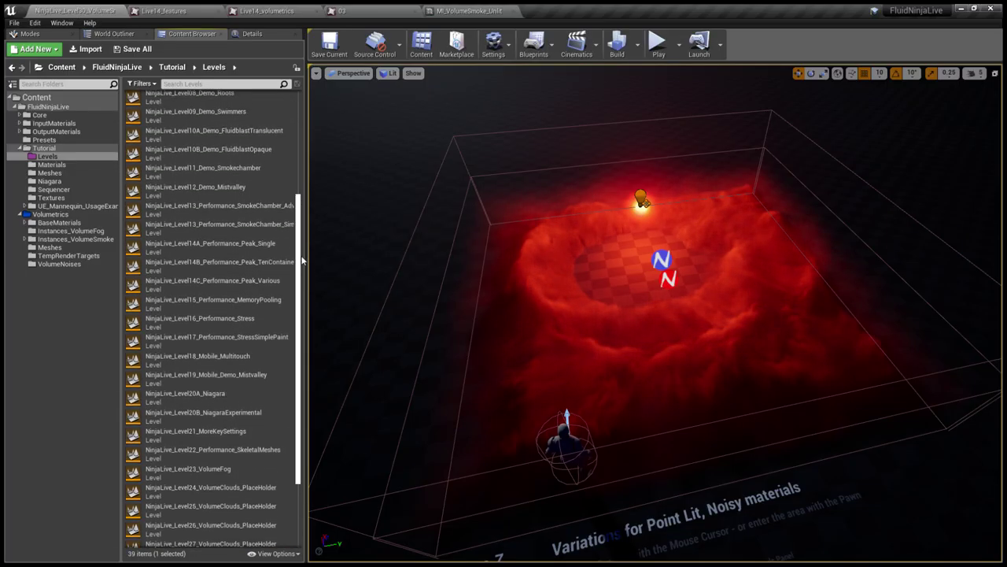
Open the NinjaLive_Level10B_Demo_FluidblastOpaque level and play it in a fullscreen viewport from the Stage 4A WPO area.
drag(301, 259, 311, 233)
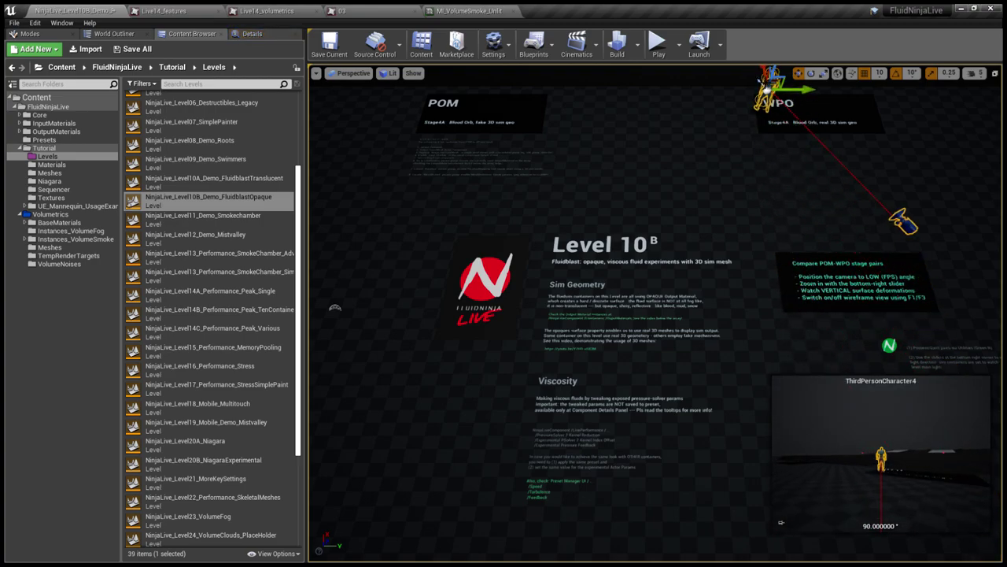
key(alt+p)
key(F11)
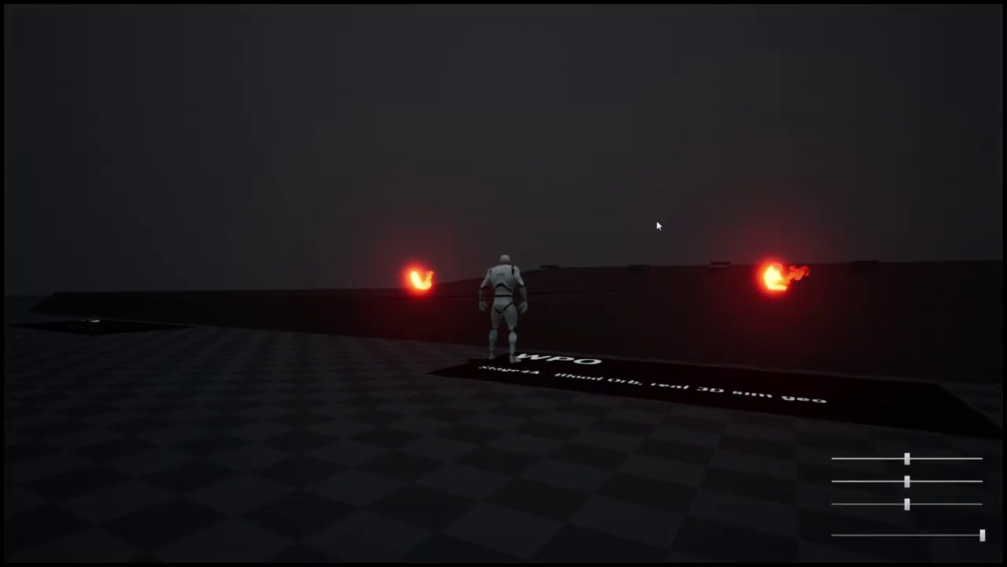
Run and jump onto the Stage 4A Blood Orb pool and wade through its fluid near the burning orb.
click(659, 225)
key(w)
key(space)
key(w)
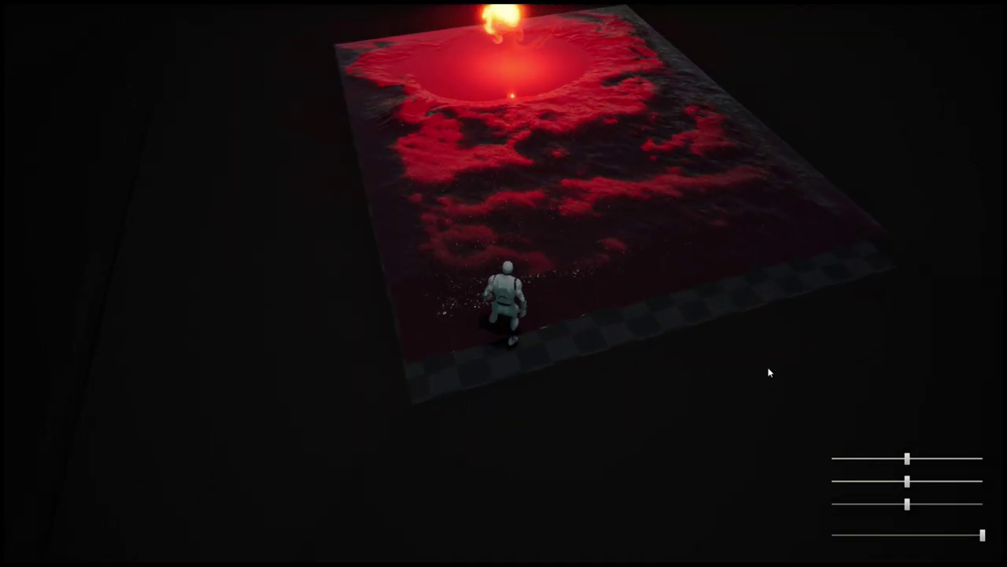
key(d)
key(a)
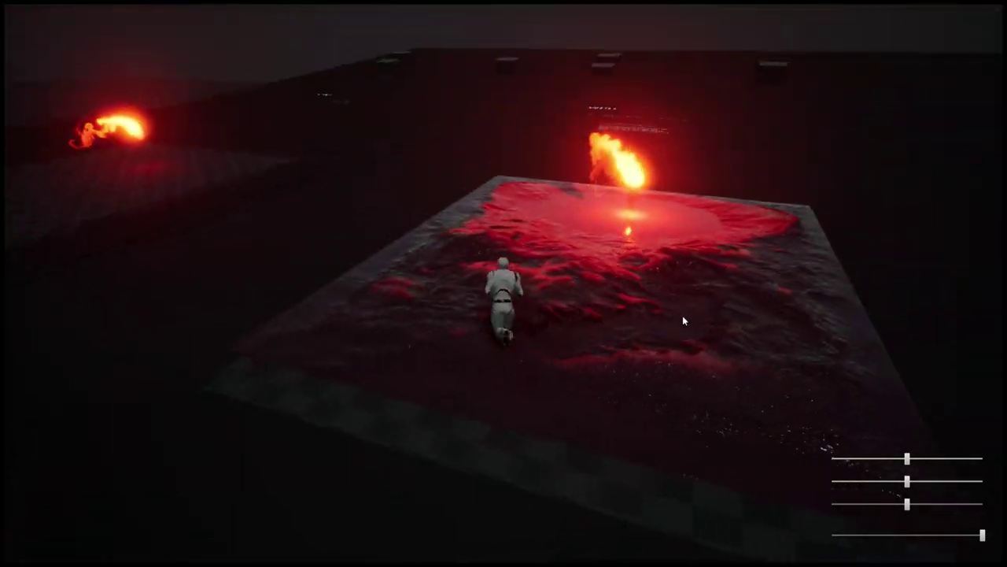
key(d)
key(s)
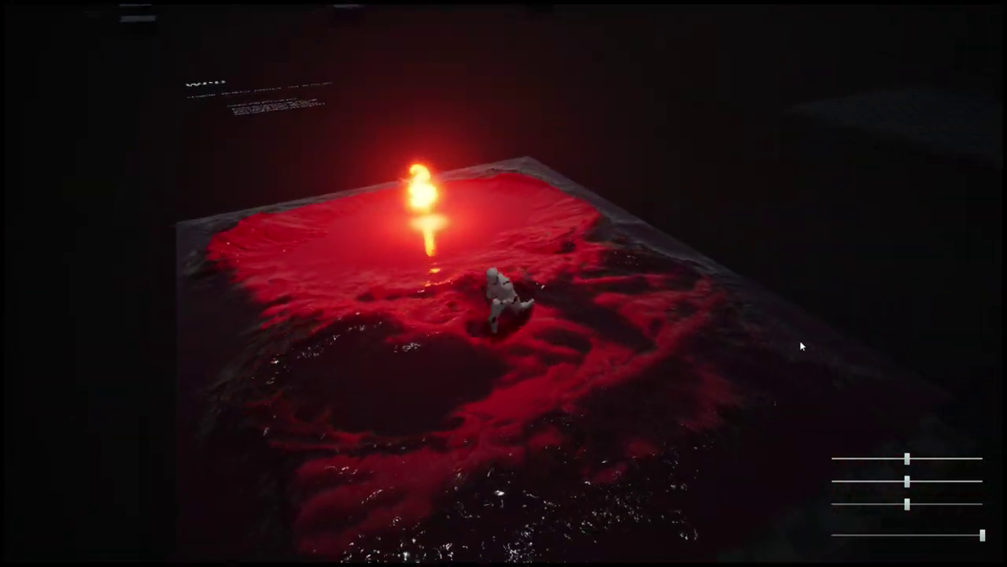
Wade closer to the burning orb and lower the last on-screen slider to about the middle.
key(a)
key(w)
drag(943, 534, 915, 534)
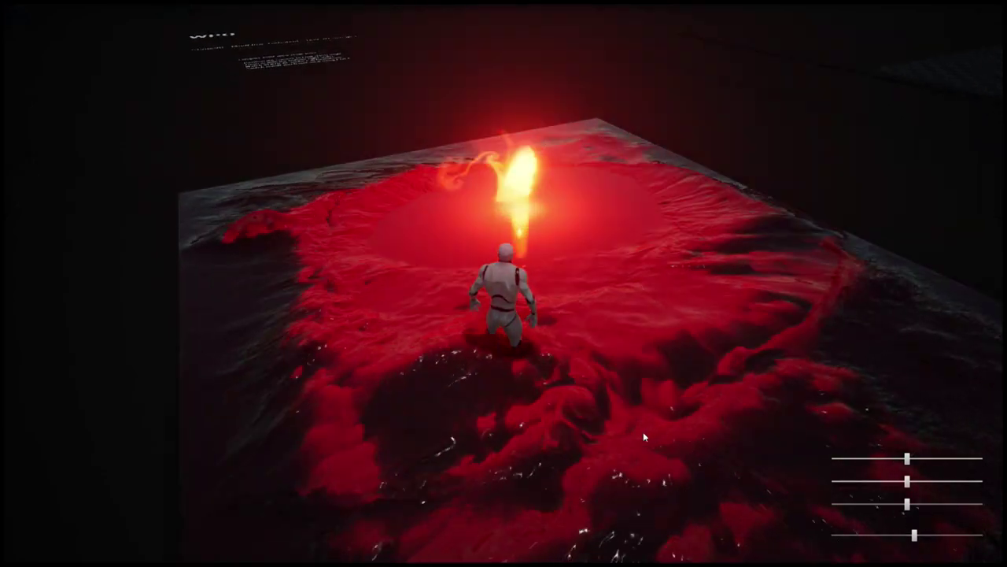
Inspect the blood pool's deforming mesh in wireframe from a low camera angle and restore the lit view.
drag(595, 390, 618, 277)
key(F1)
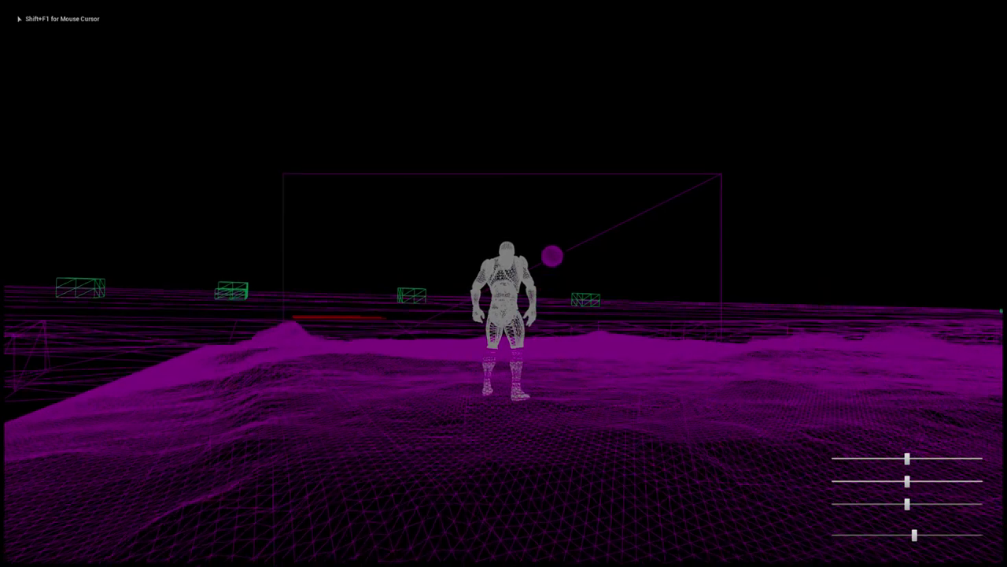
drag(618, 277, 716, 311)
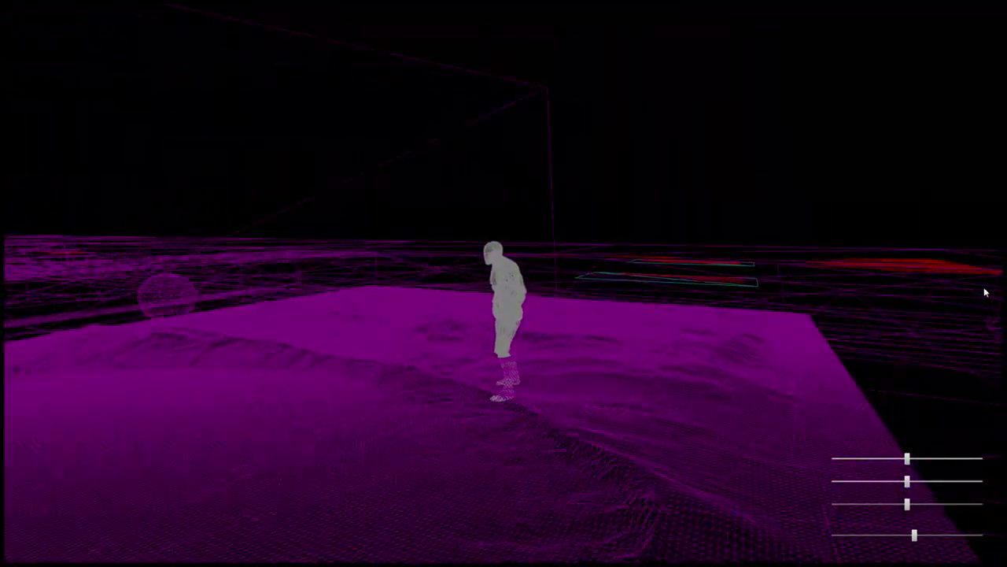
key(F3)
click(897, 308)
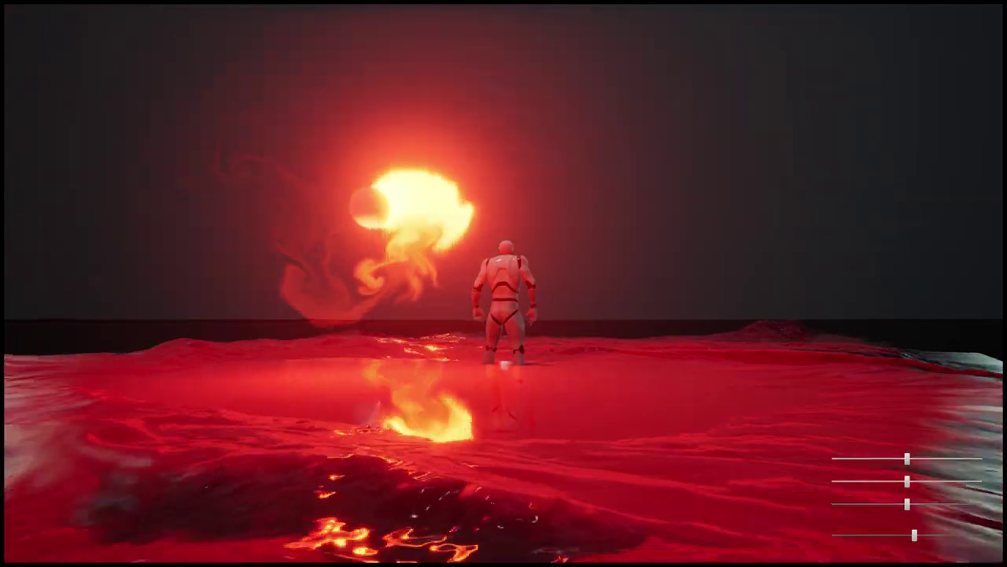
Run off the blood pool's edge and back through the fluid, viewing the ripples from high and low angles.
key(w)
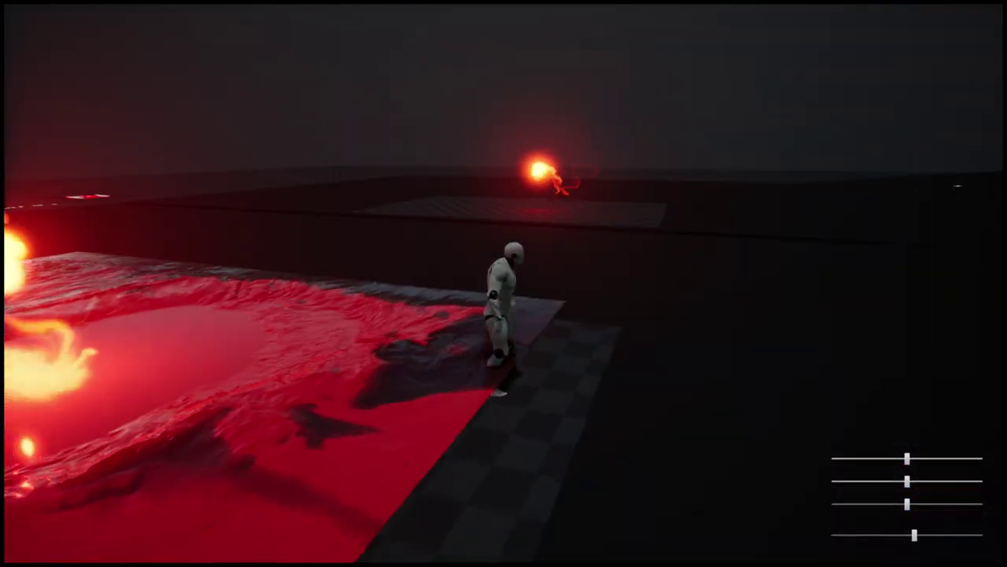
key(w)
key(w)
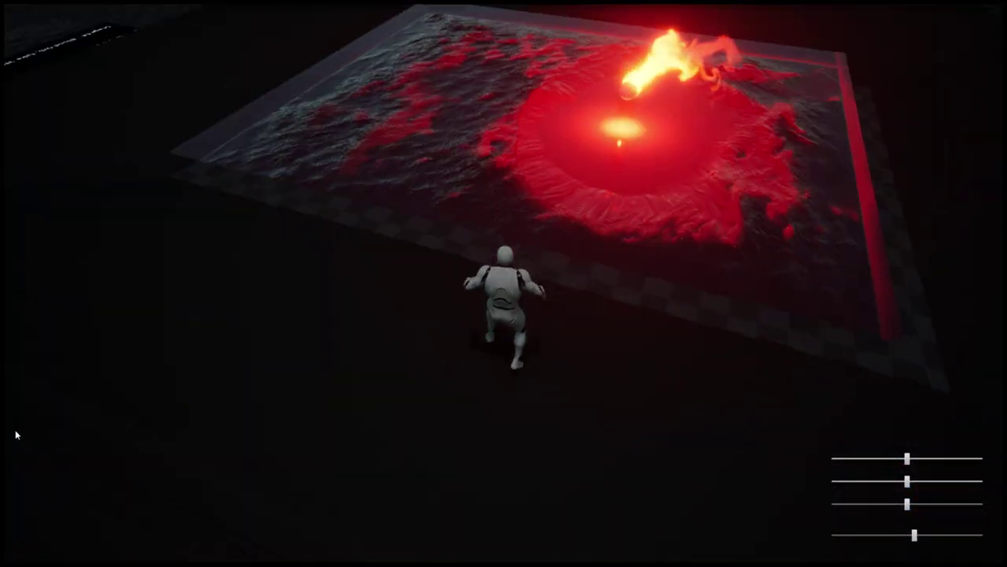
key(s)
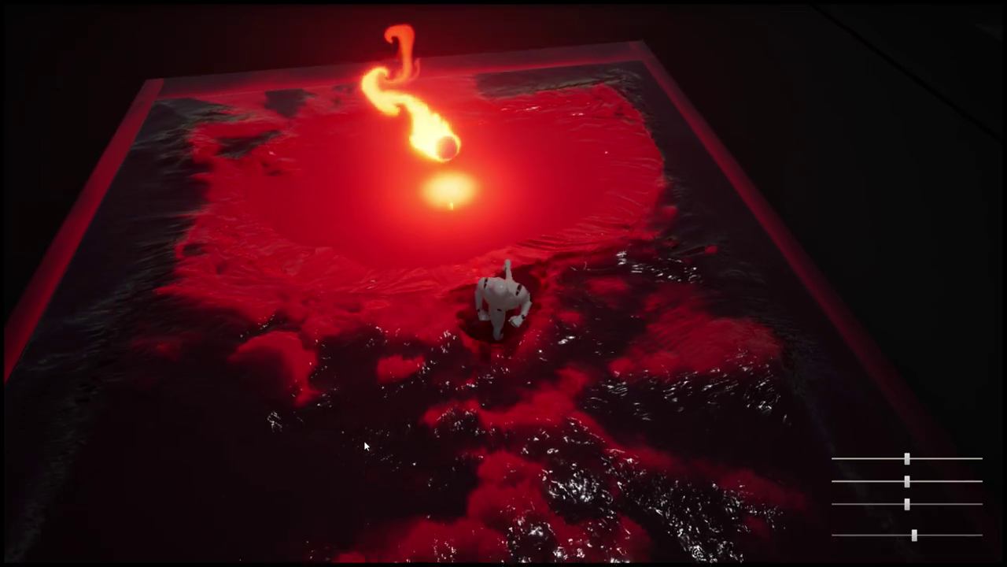
key(w)
key(w)
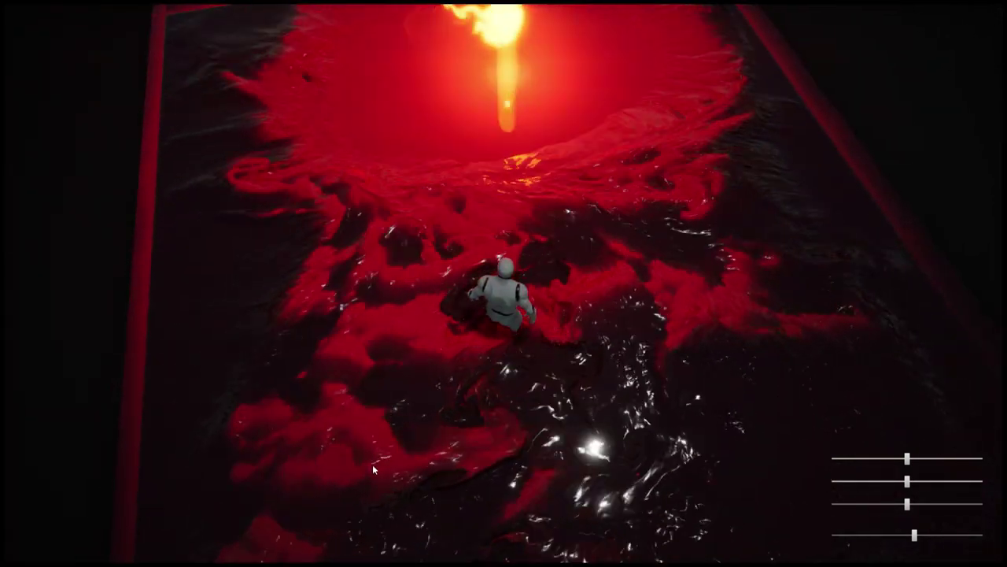
drag(373, 465, 348, 358)
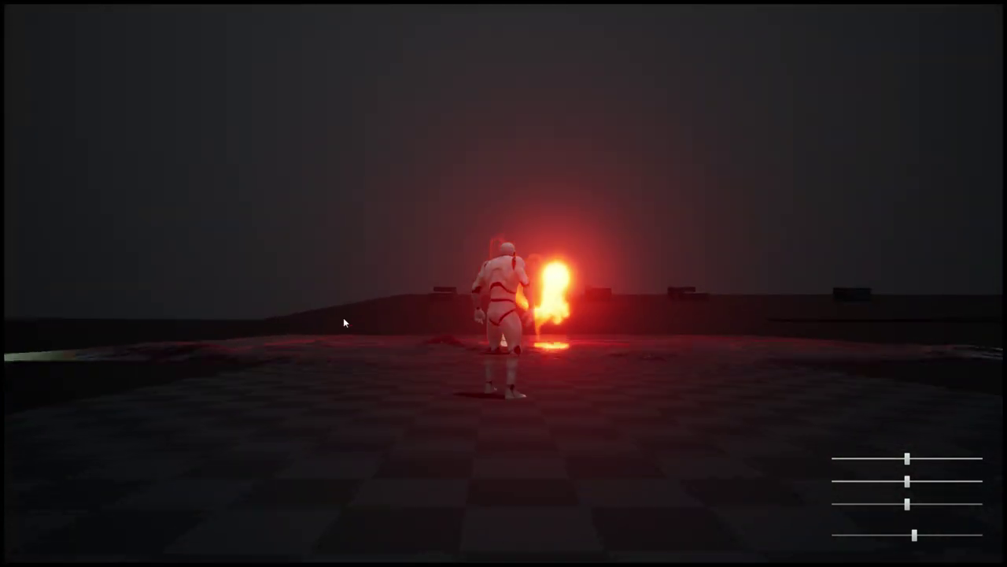
Run from the blood pool to the Stage 9B turbulent MudFlow area and onto its mud surface.
key(w)
drag(343, 323, 439, 414)
key(w)
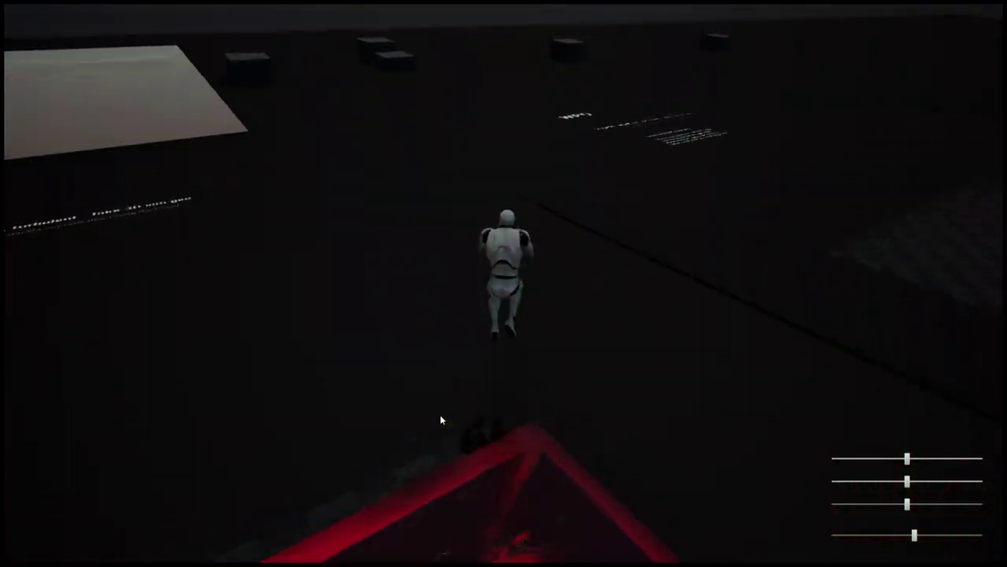
key(w)
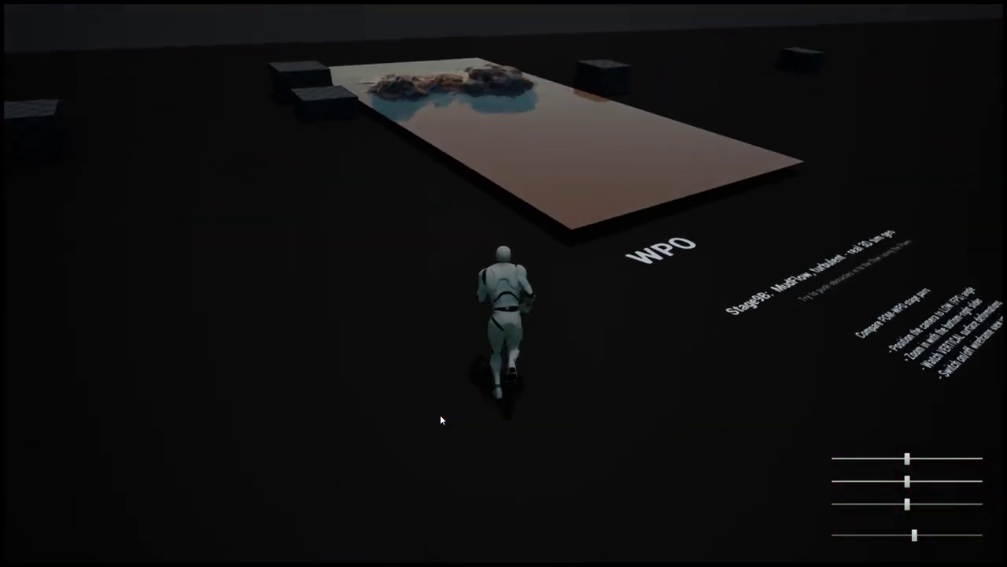
key(w)
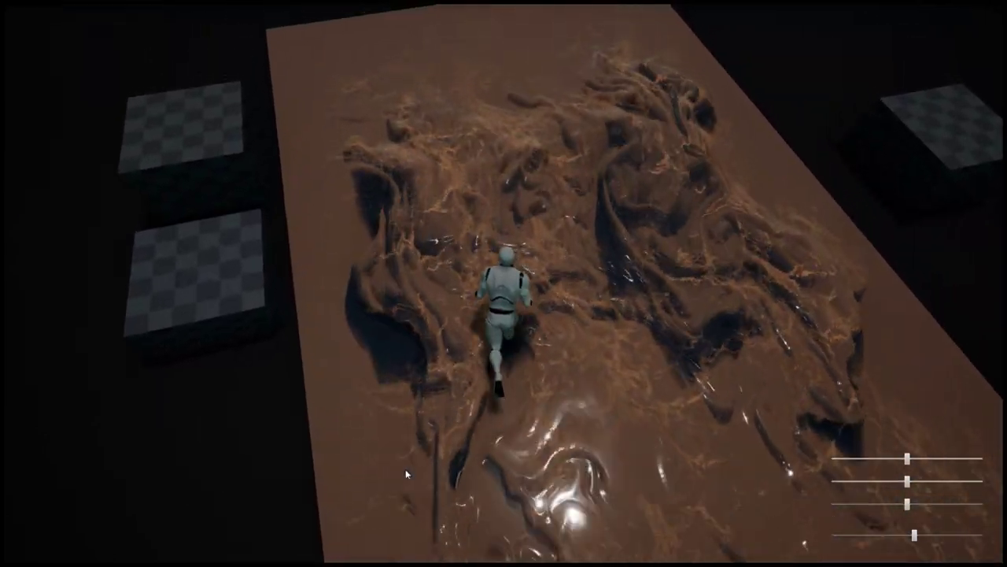
Walk back and forth through the Stage 9B turbulent mud to examine how its surface deforms around the character.
key(w)
key(s)
key(a)
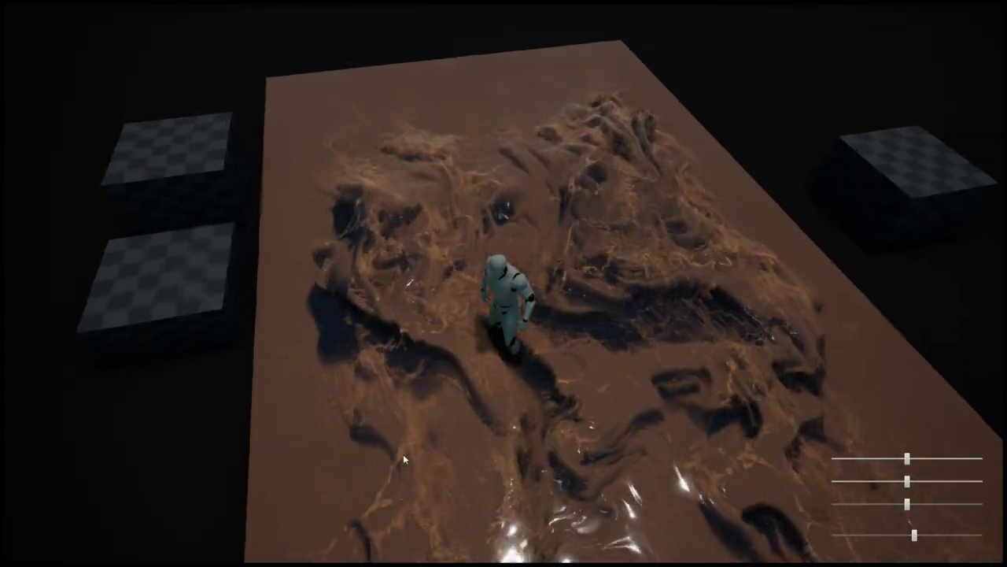
key(s)
key(w)
key(F1)
click(427, 481)
key(w)
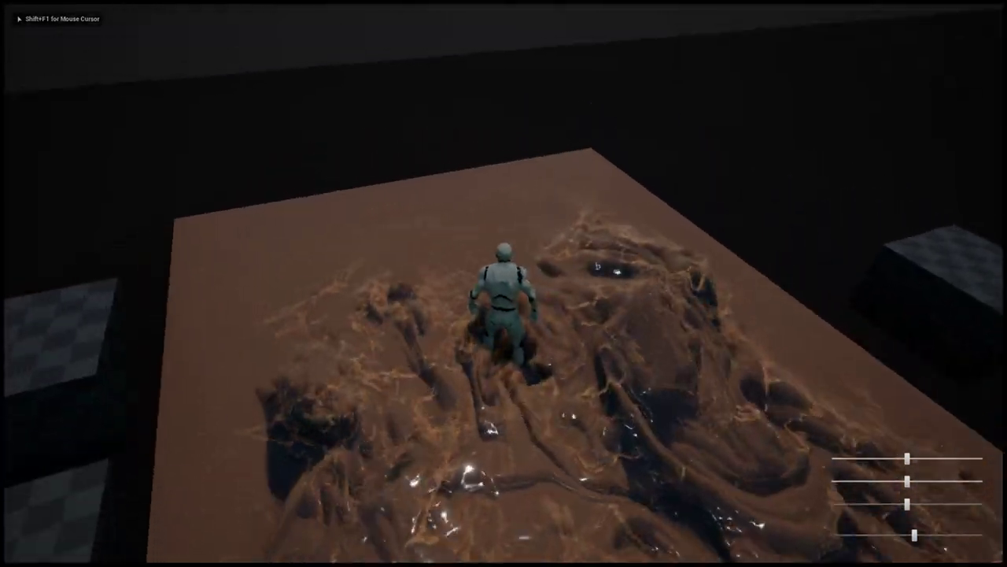
Push a checkered block from beside the mud pool into the turbulent mud and move it along the surface.
key(s)
key(w)
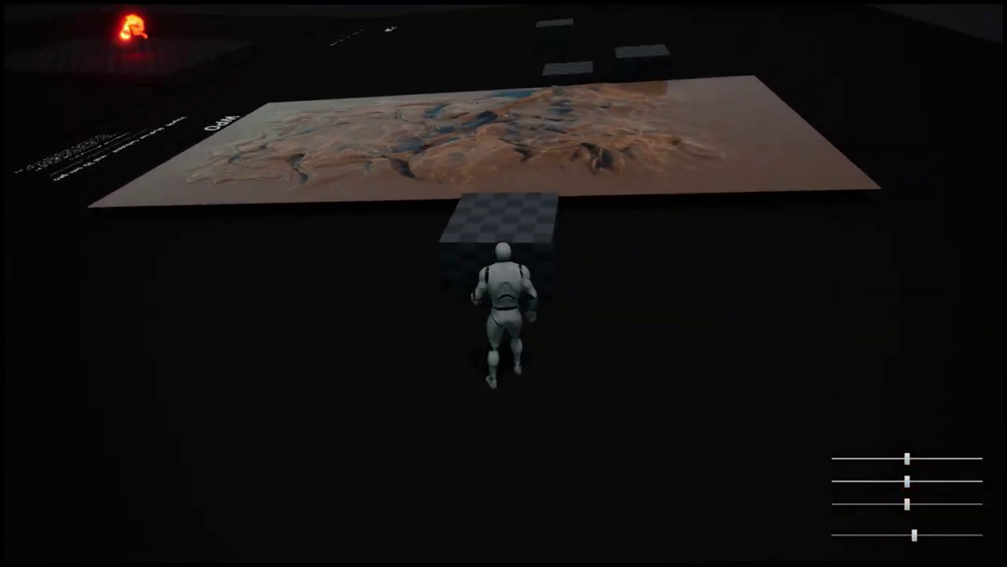
key(w)
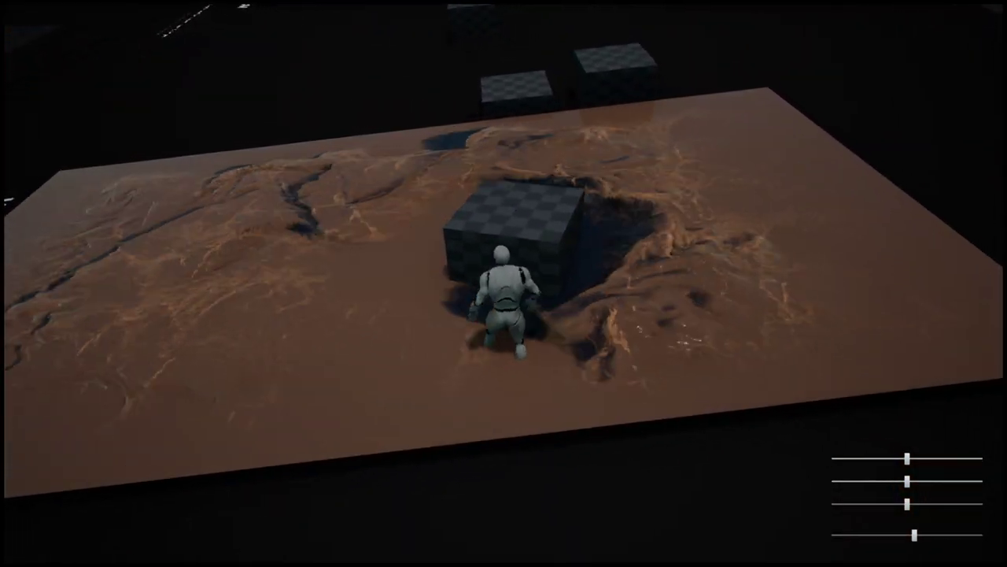
key(a)
key(shift+F1)
click(965, 382)
key(w)
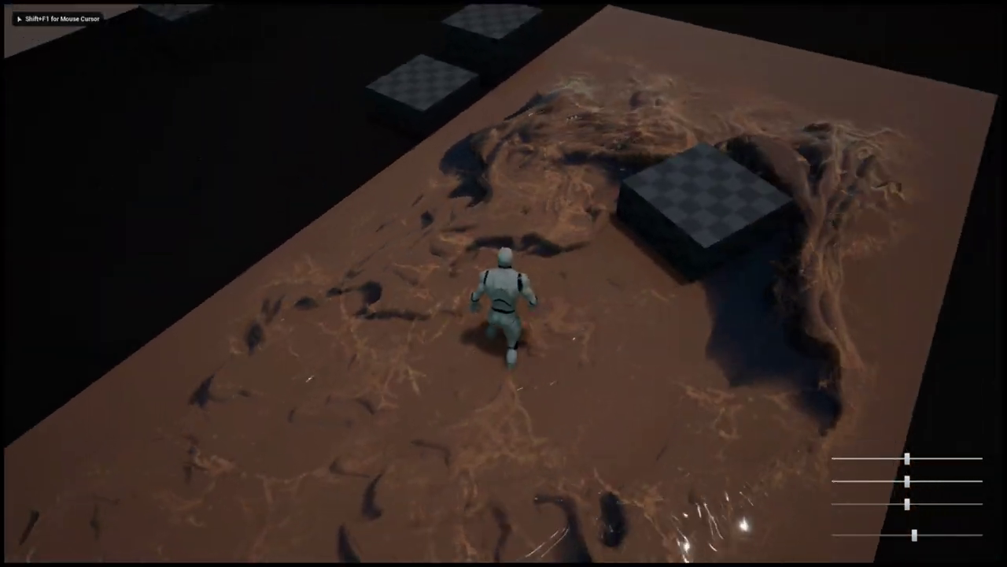
key(w)
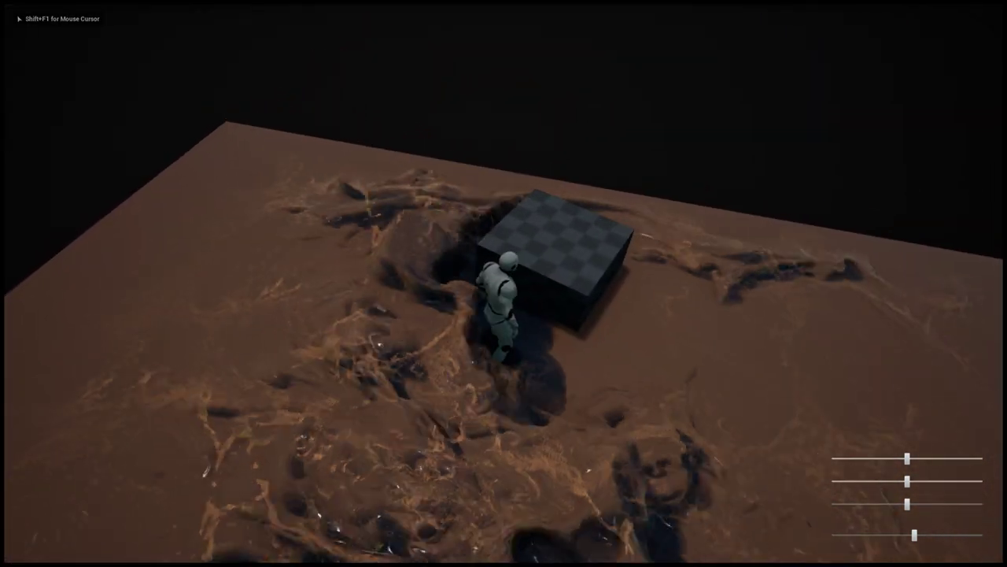
key(s)
key(w)
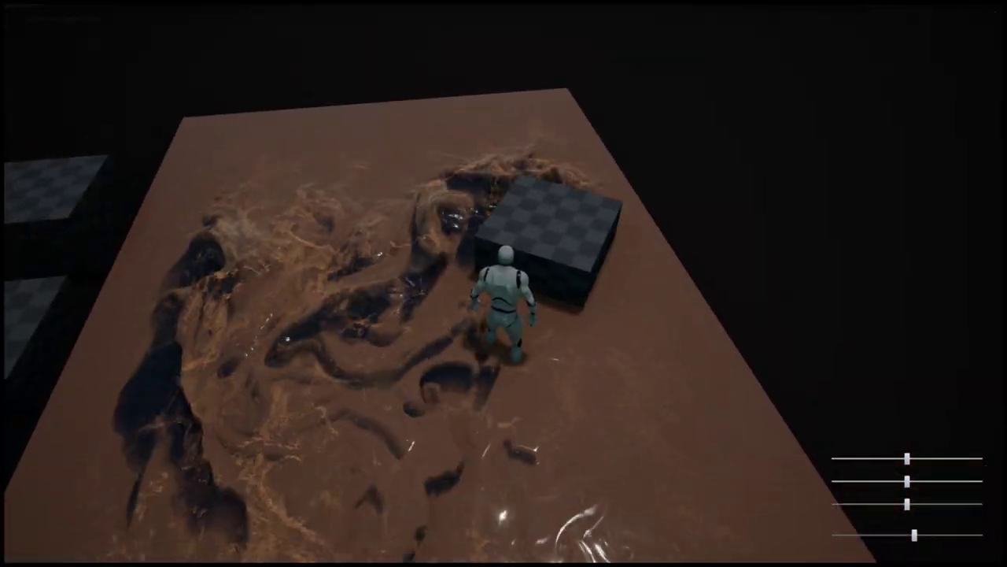
Run to the mud pool with a single block beside it and examine its large waves from high and low angles.
key(a)
key(w)
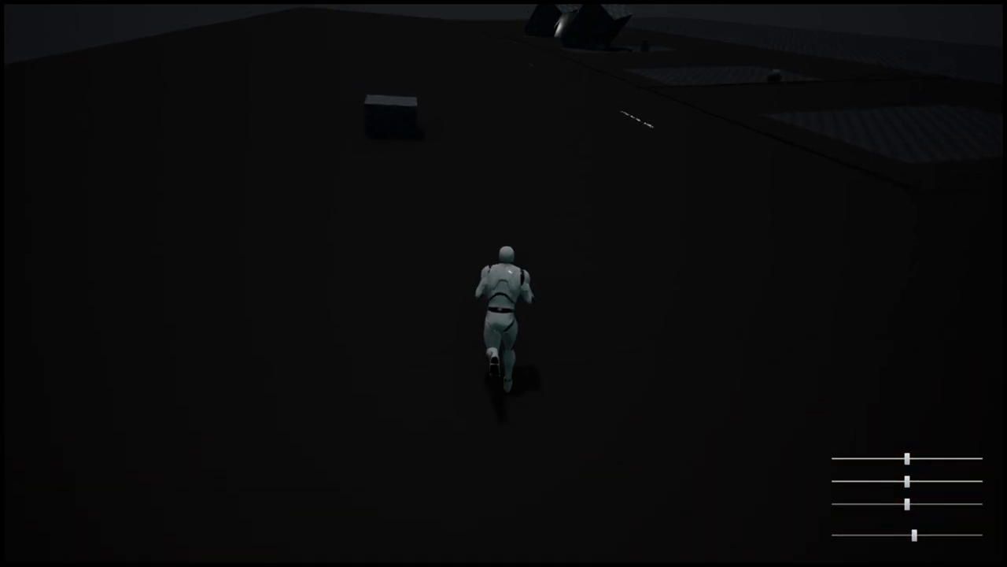
key(w)
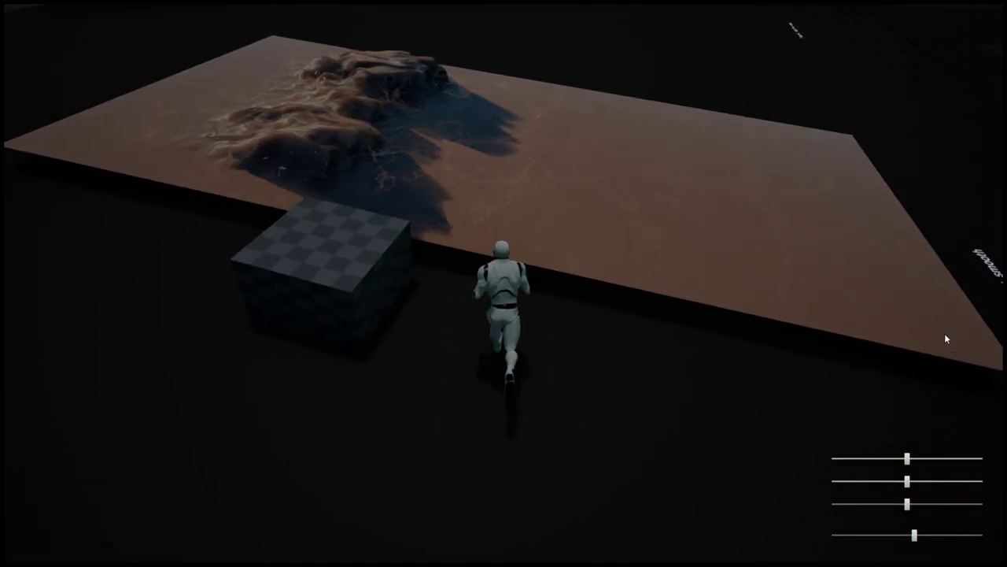
key(d)
key(s)
key(a)
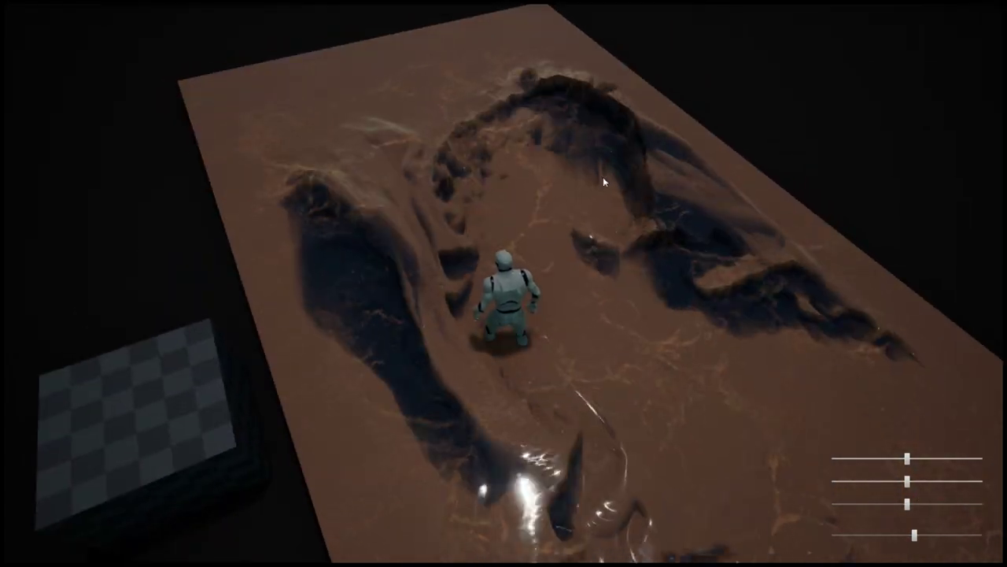
click(540, 172)
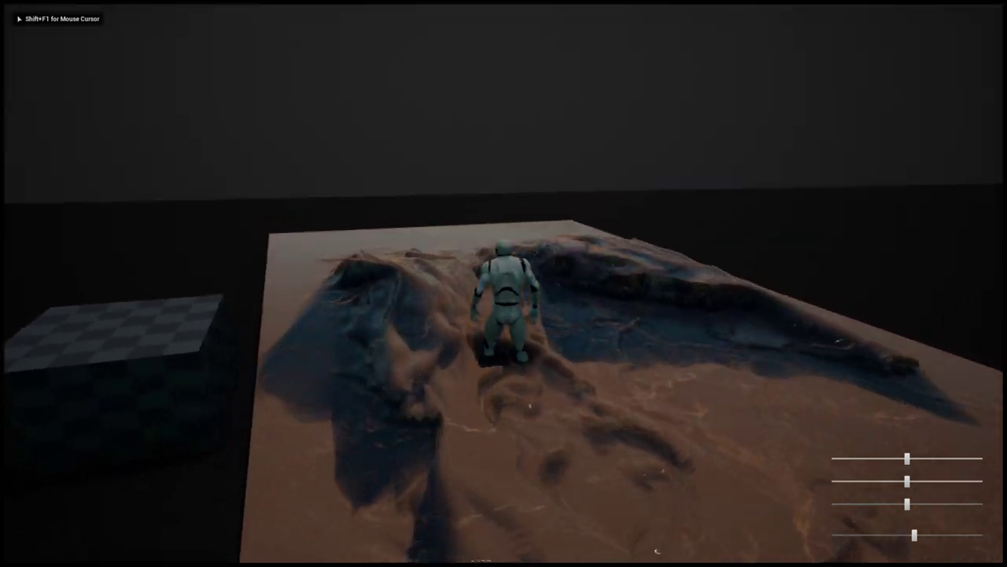
key(w)
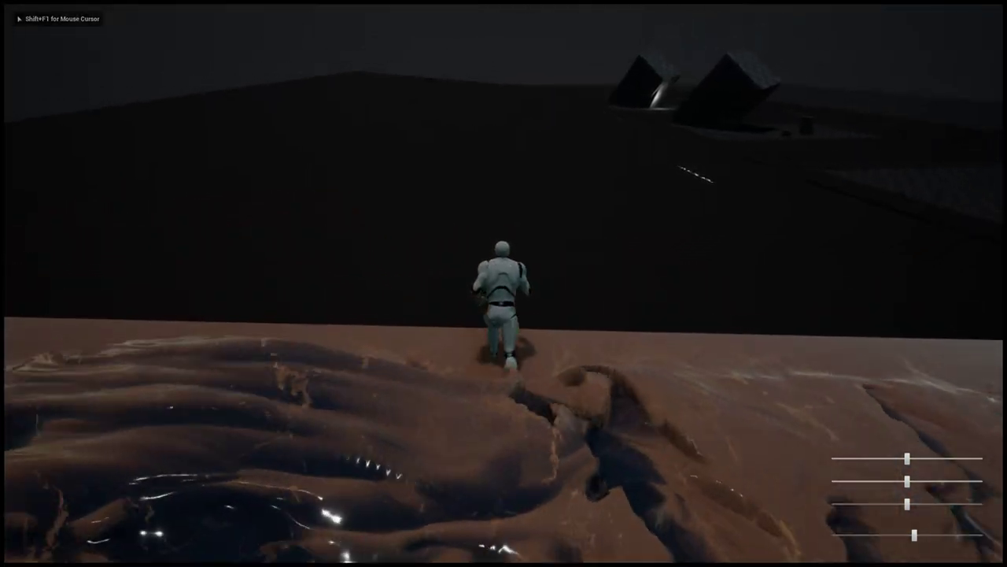
Wade through the smoother, glossy mud surface and view its gentle waves from a low camera angle.
key(w)
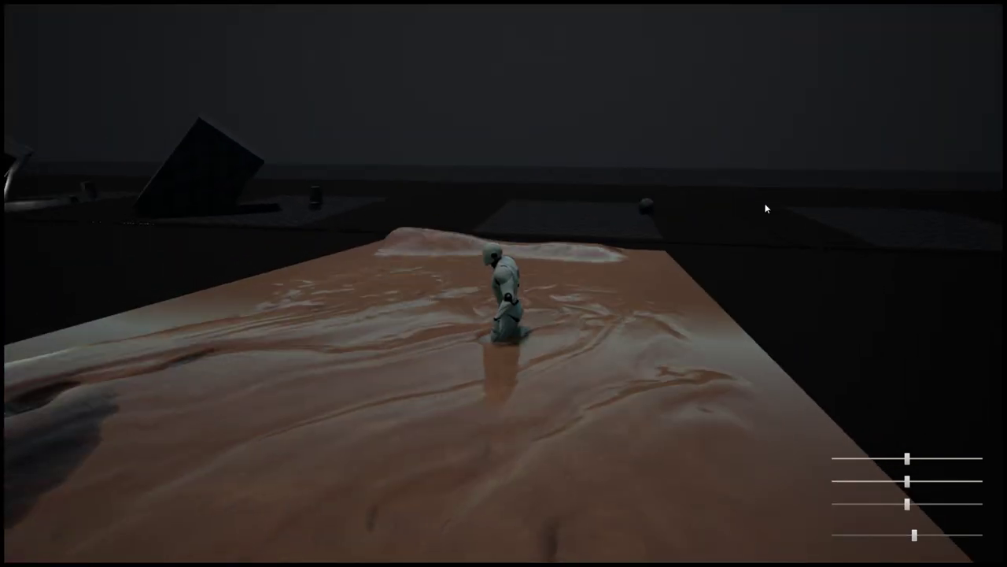
click(766, 207)
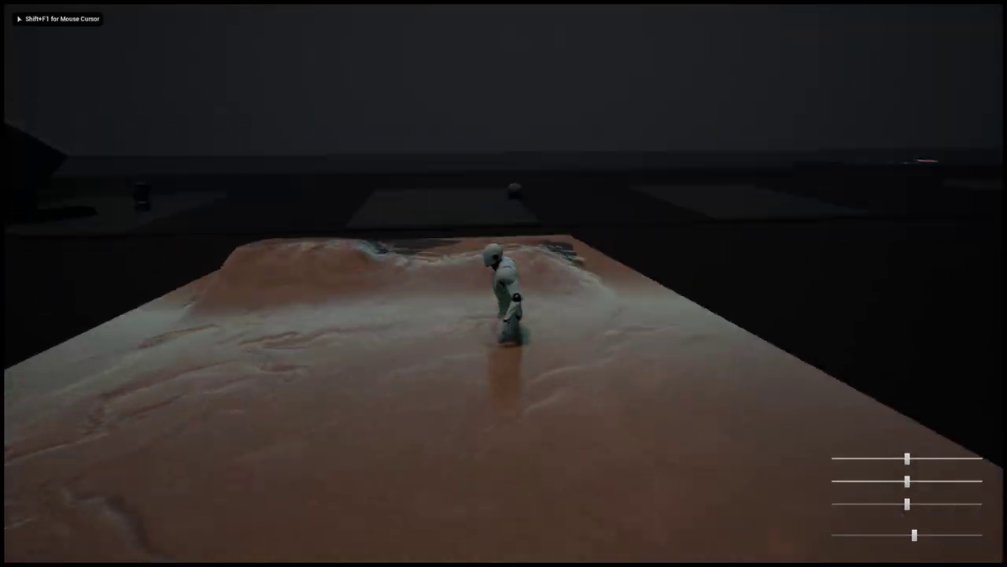
key(w)
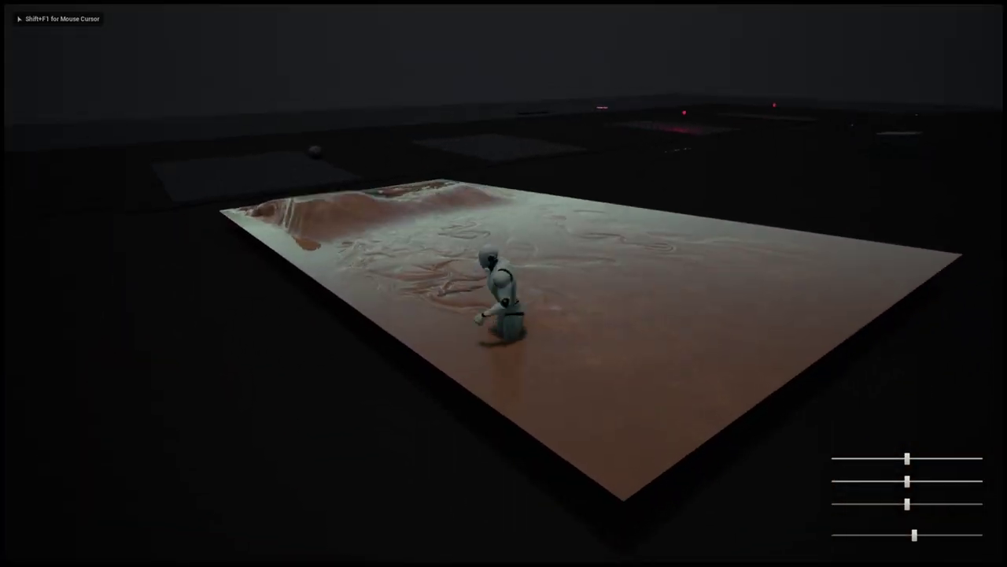
Run onto the next mud plane, view its ridges from several sides, and inspect its mesh in wireframe.
key(shift+F1)
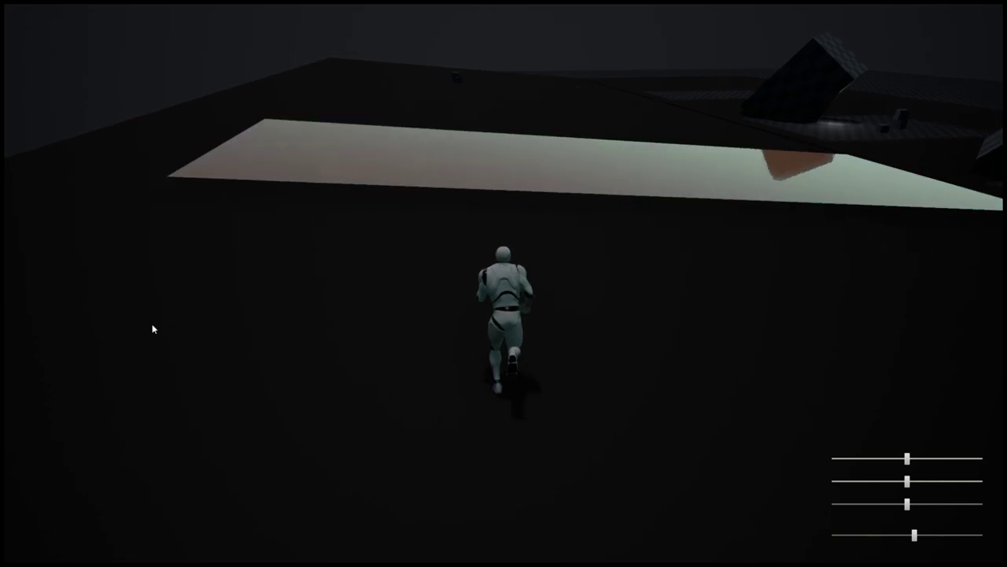
drag(54, 317, 3, 309)
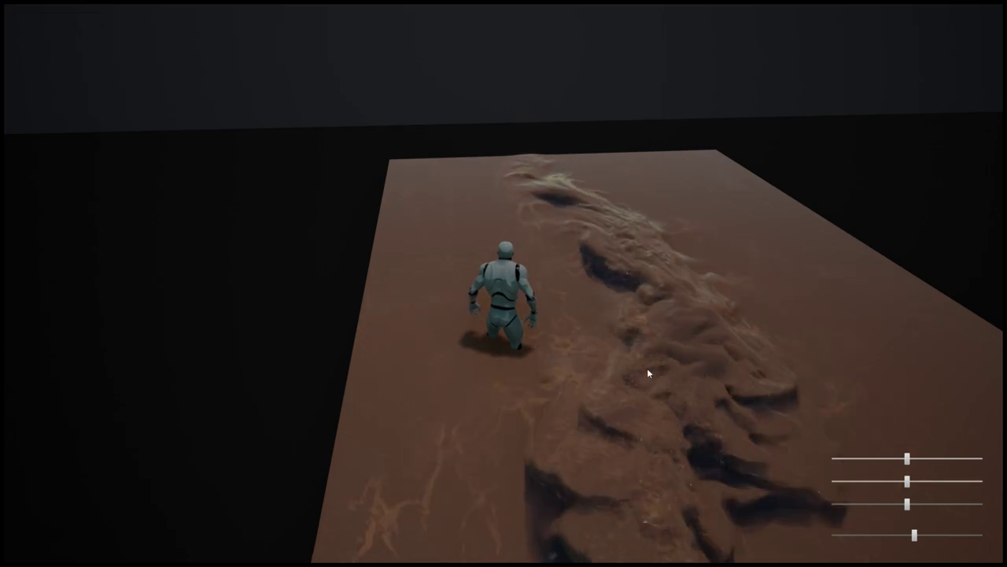
drag(648, 368, 1004, 370)
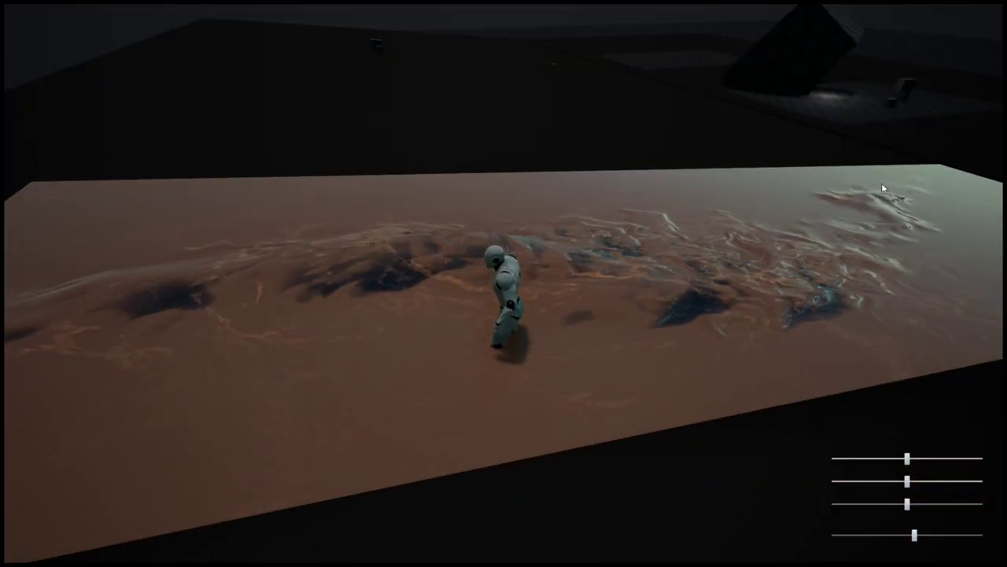
click(848, 208)
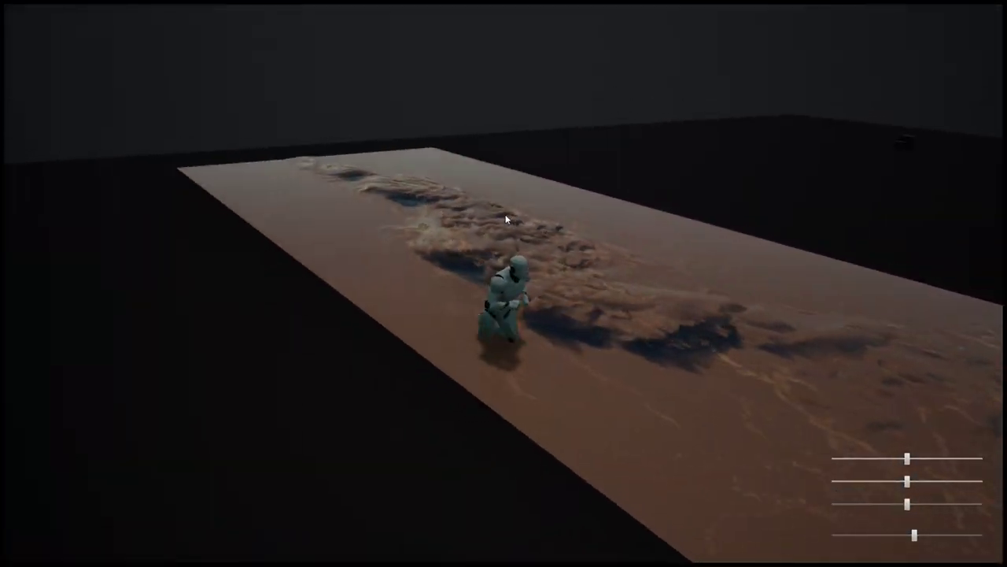
drag(507, 217, 449, 239)
key(F1)
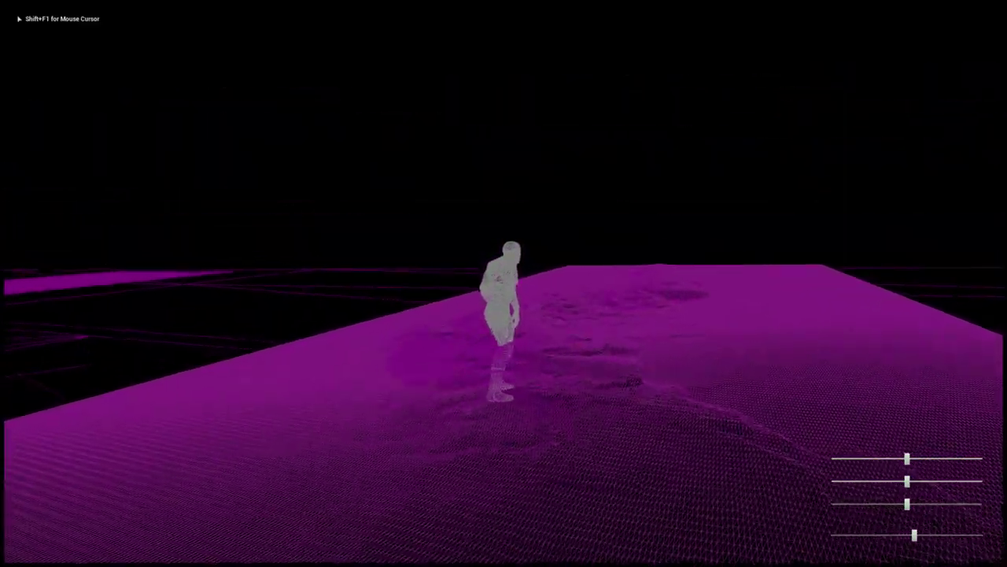
Return the mud plane to lit view, inspect its ridges in neutral grey detail lighting from above, and restore lit view.
key(F3)
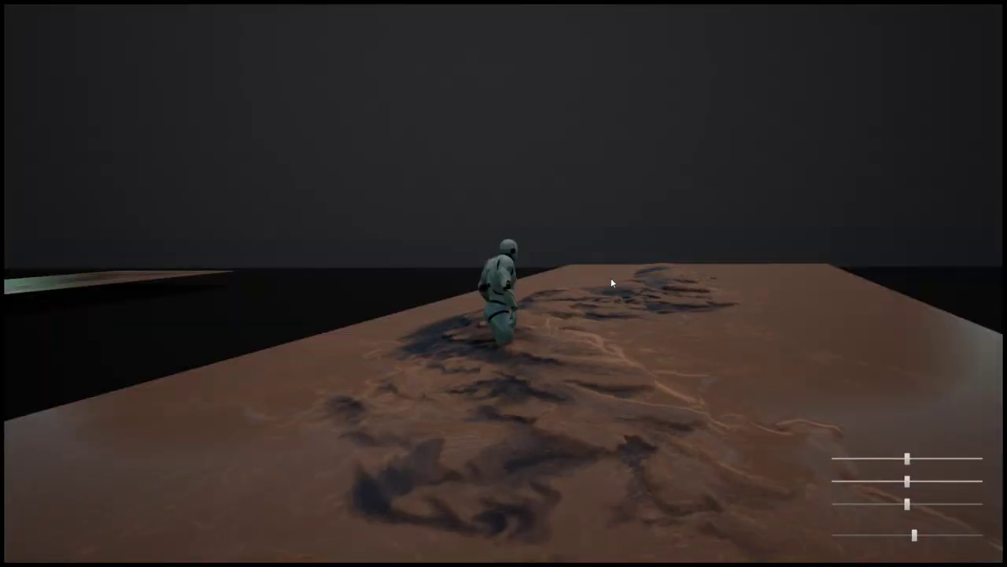
key(F4)
click(609, 278)
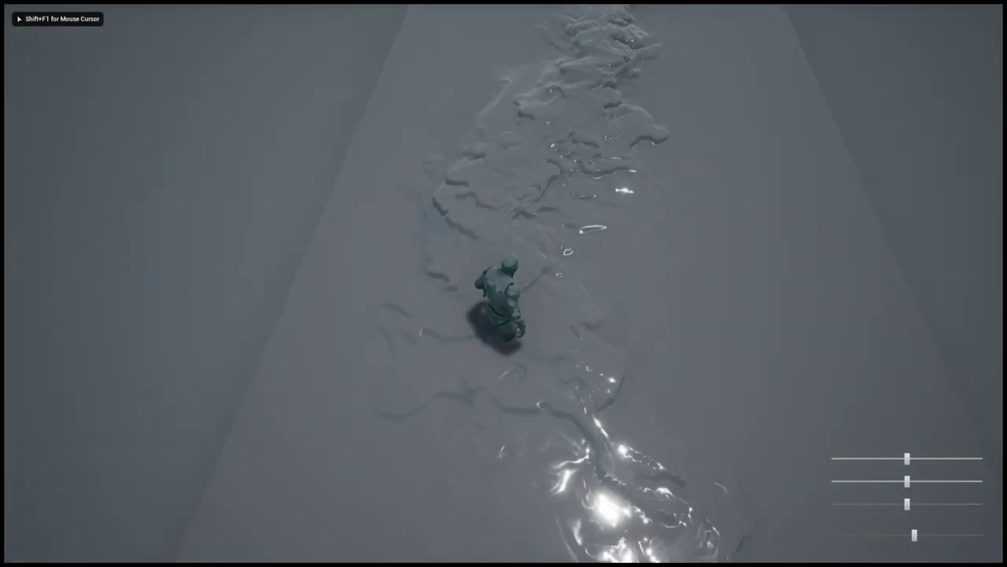
key(1)
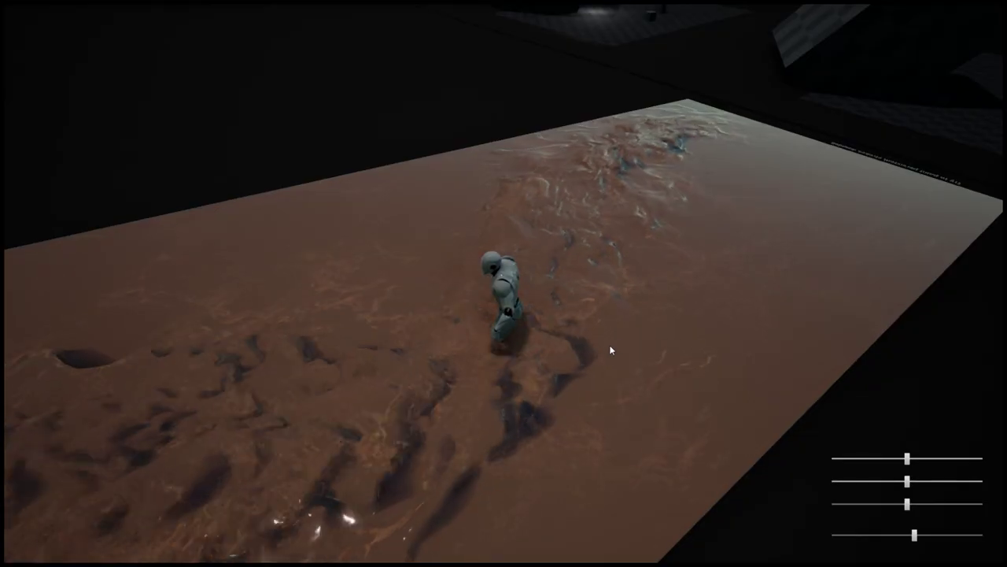
click(609, 354)
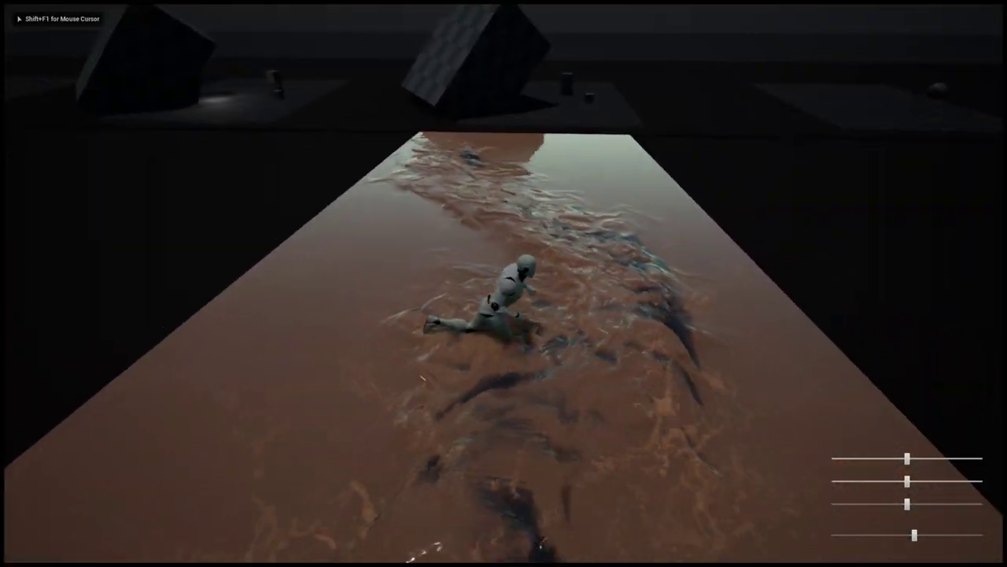
Run across the mud plane and onto the snow field with the checkered blocks.
key(shift+F1)
key(w)
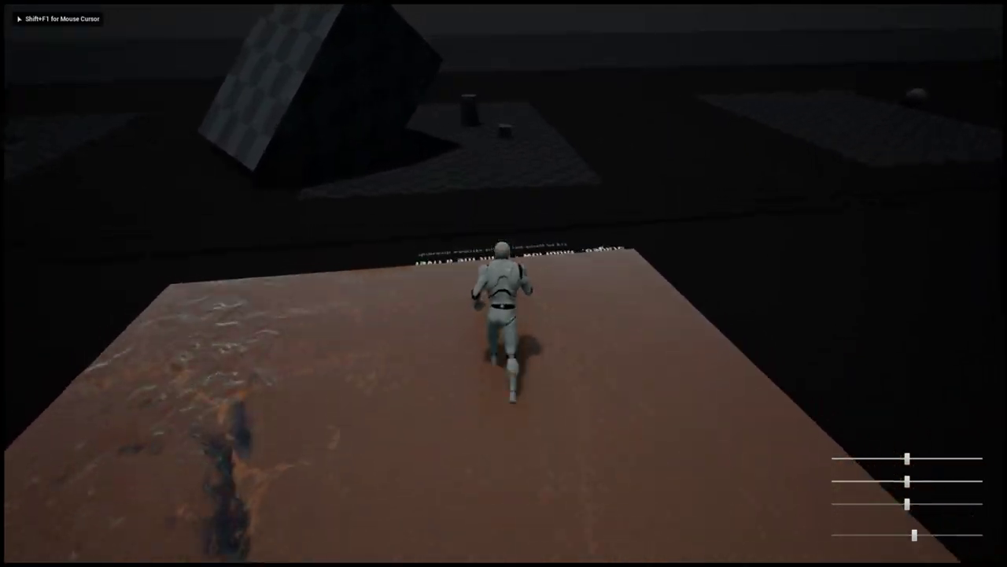
key(shift+F1)
key(w)
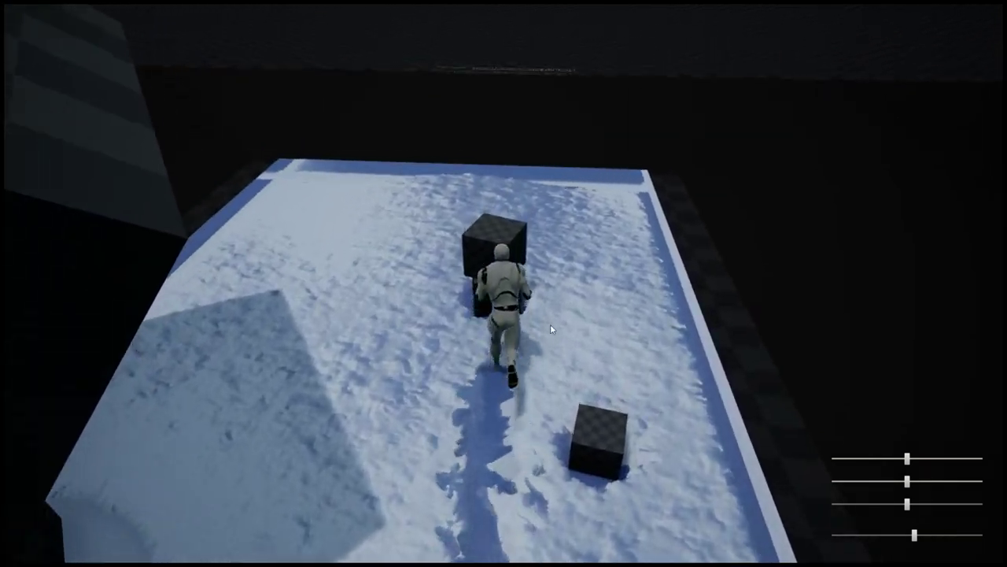
Shove the blocks aside and plough trails and hollows through the snow by running and jumping across it.
key(w)
key(space)
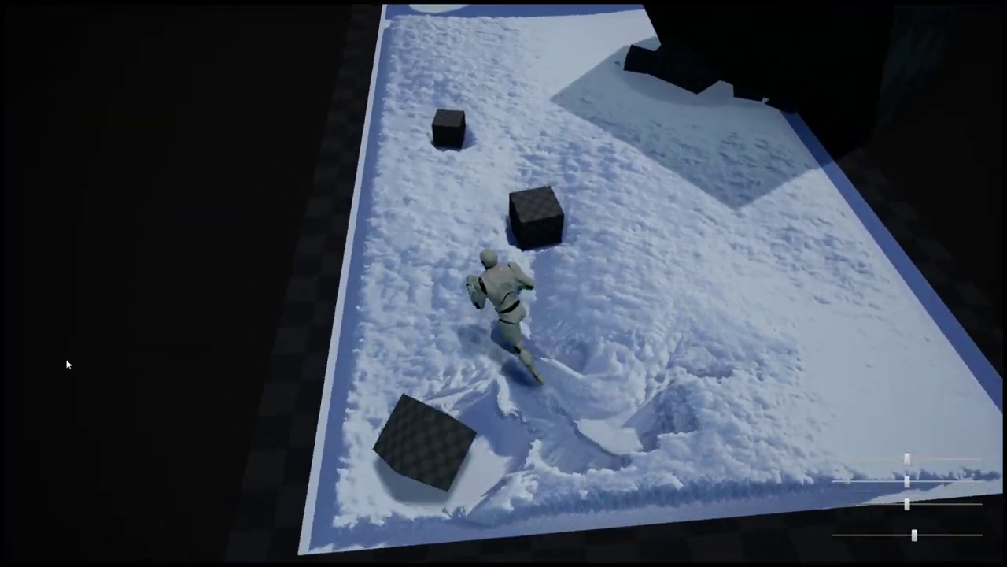
key(w)
key(d)
key(a)
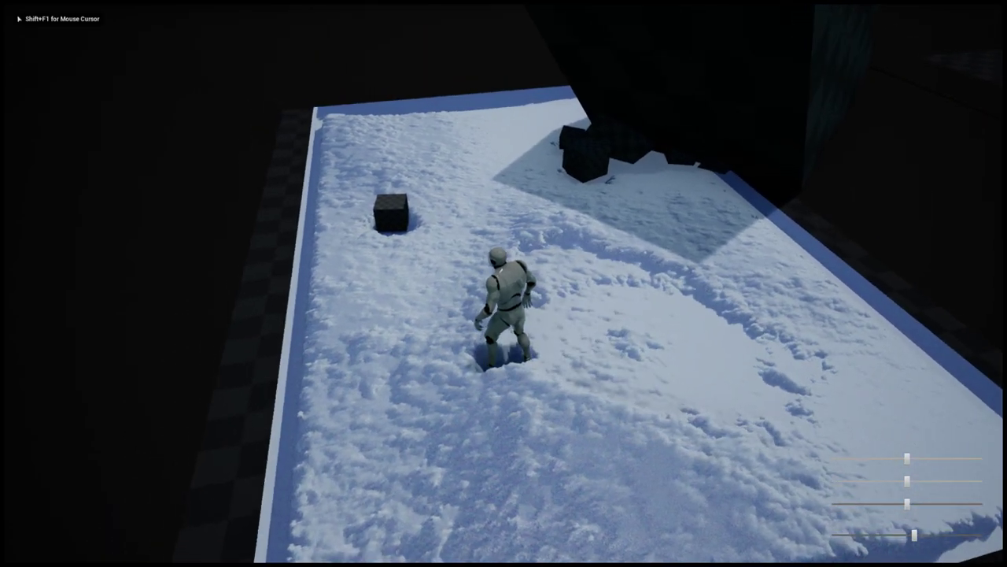
key(w)
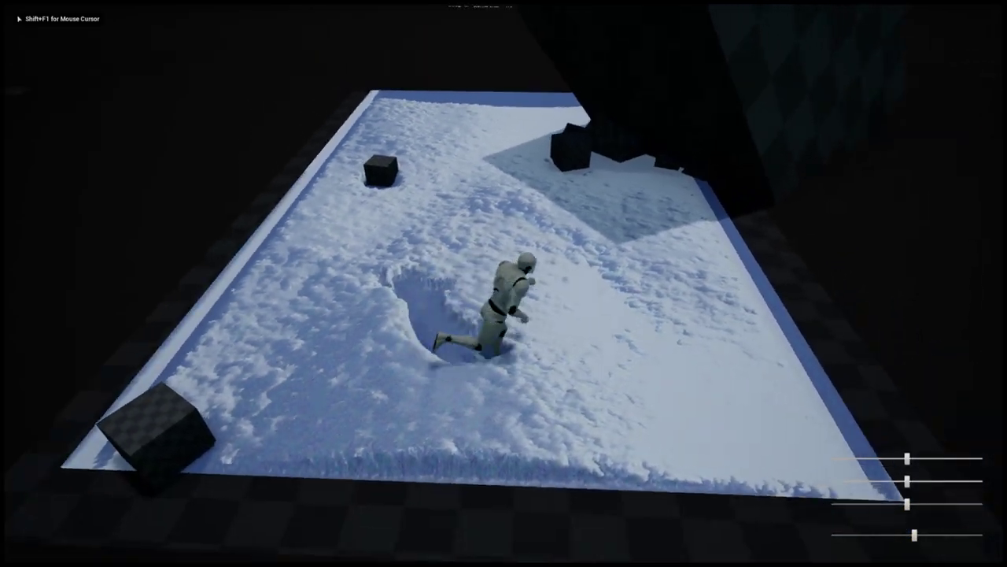
key(w)
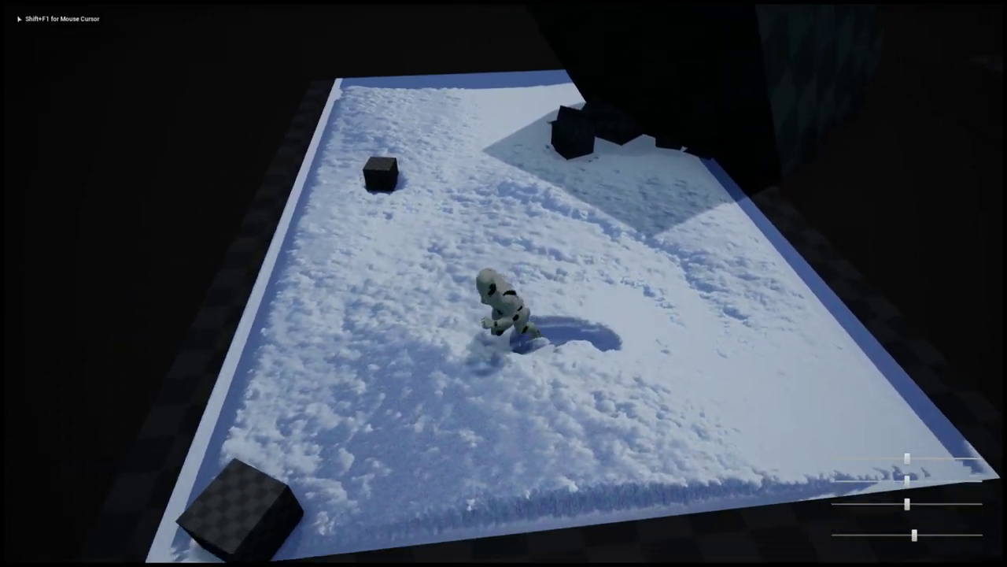
key(w)
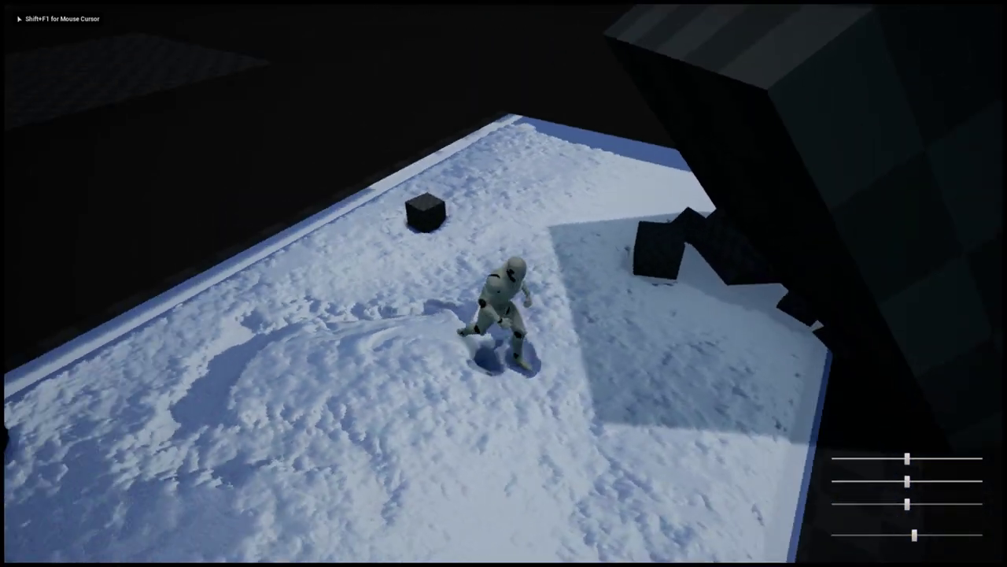
Run to the mud pool with the sphere beside it, wade through it, and examine its deep ridges from above.
key(w)
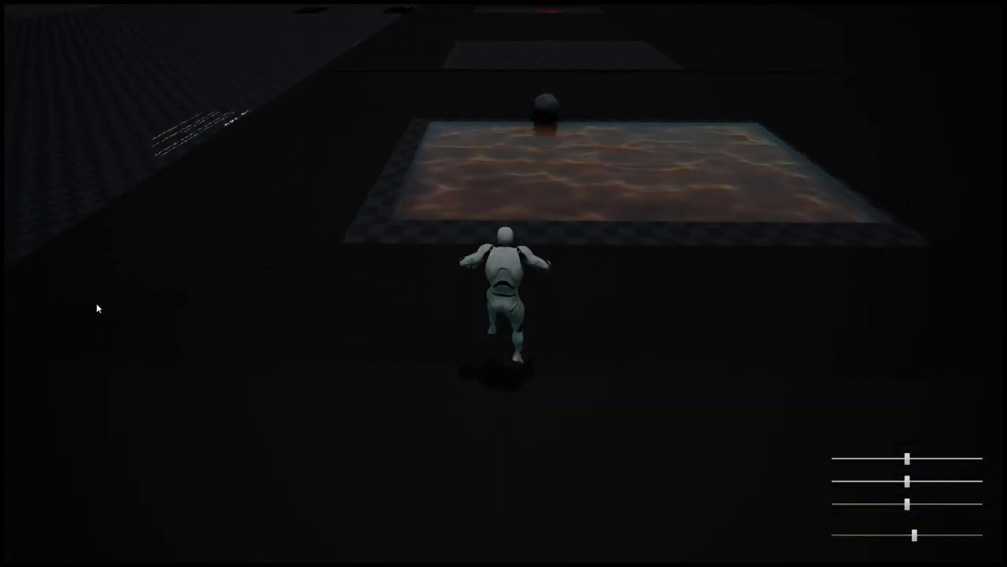
key(w)
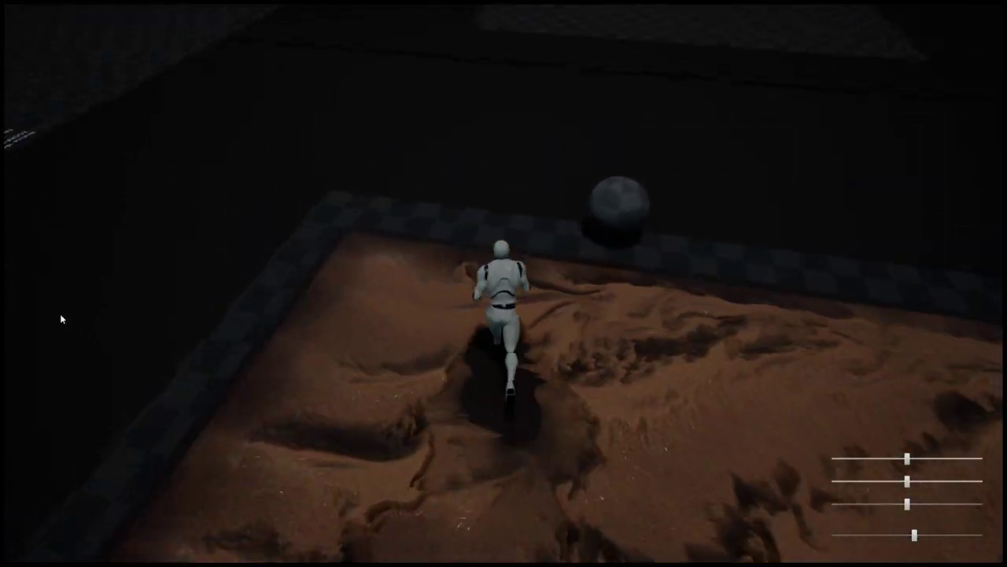
key(w)
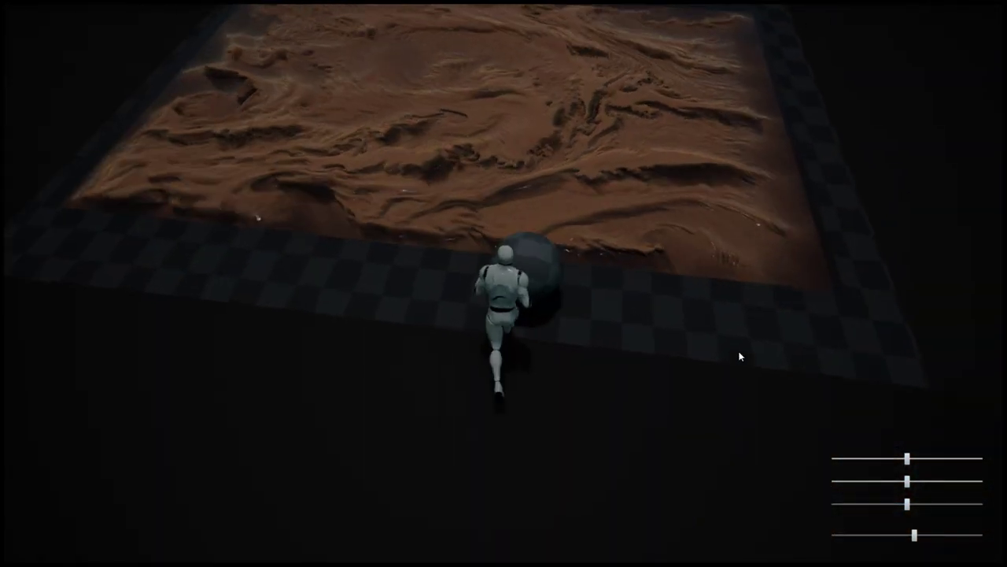
key(w)
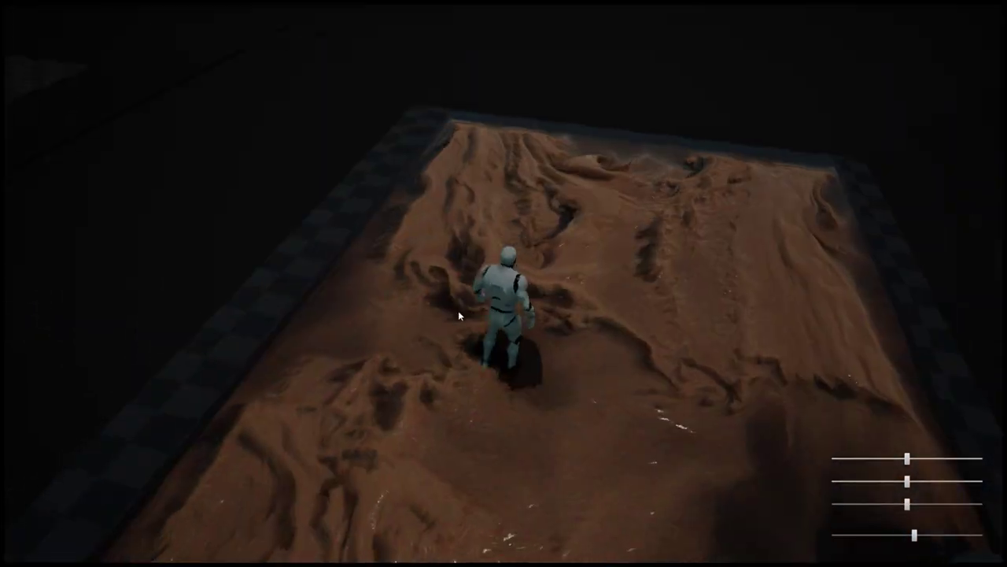
Run on to the blood pool, wade through it, and view its surface from high and low angles.
key(w)
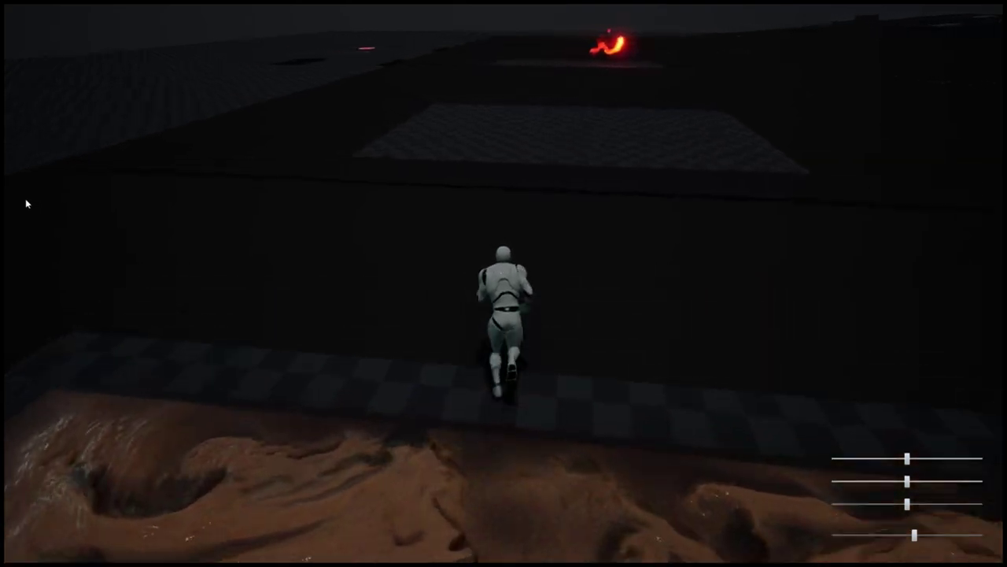
key(w)
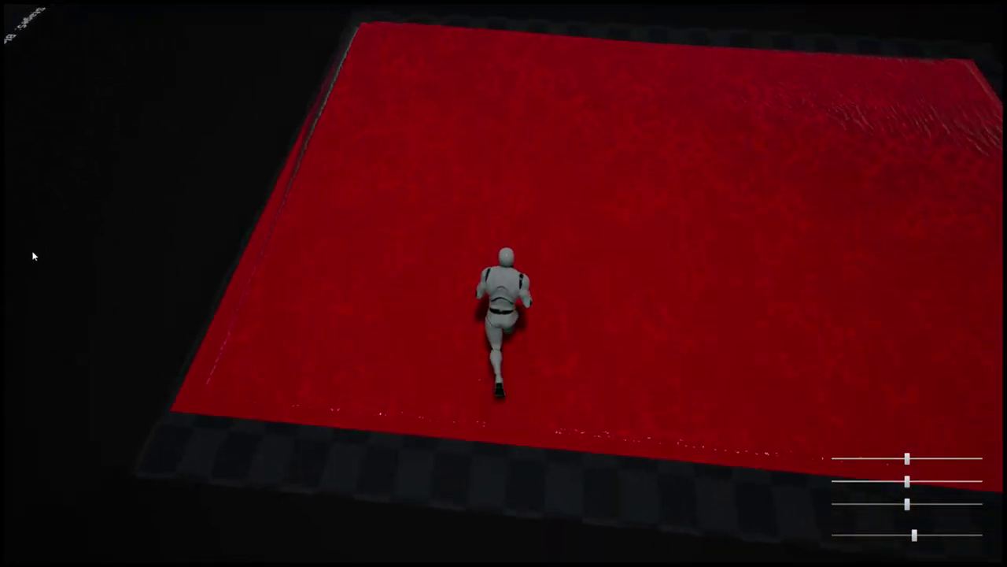
key(w)
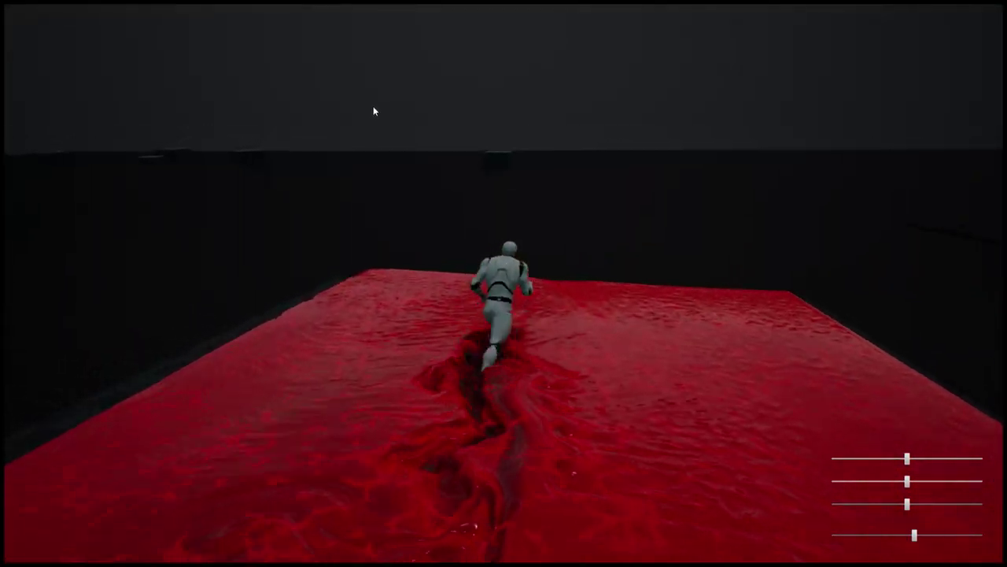
key(w)
click(494, 201)
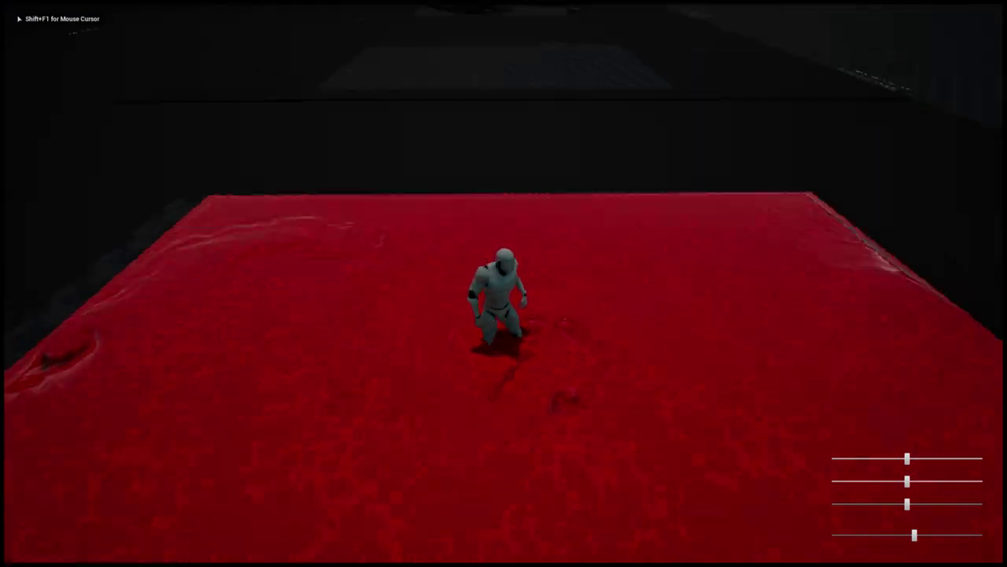
key(w)
Inspect the blood pool's tessellated mesh in wireframe while running across it.
key(F1)
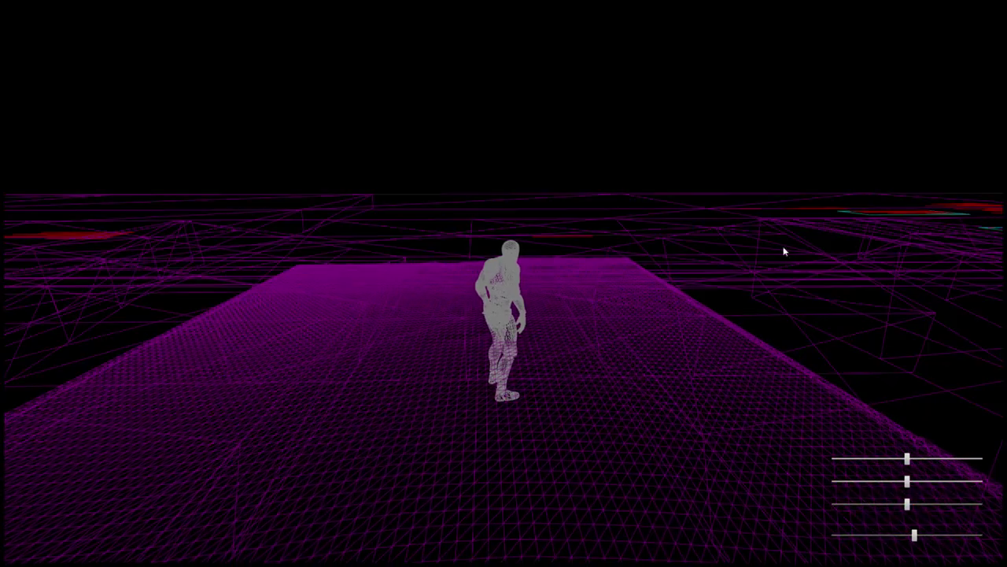
click(783, 251)
key(w)
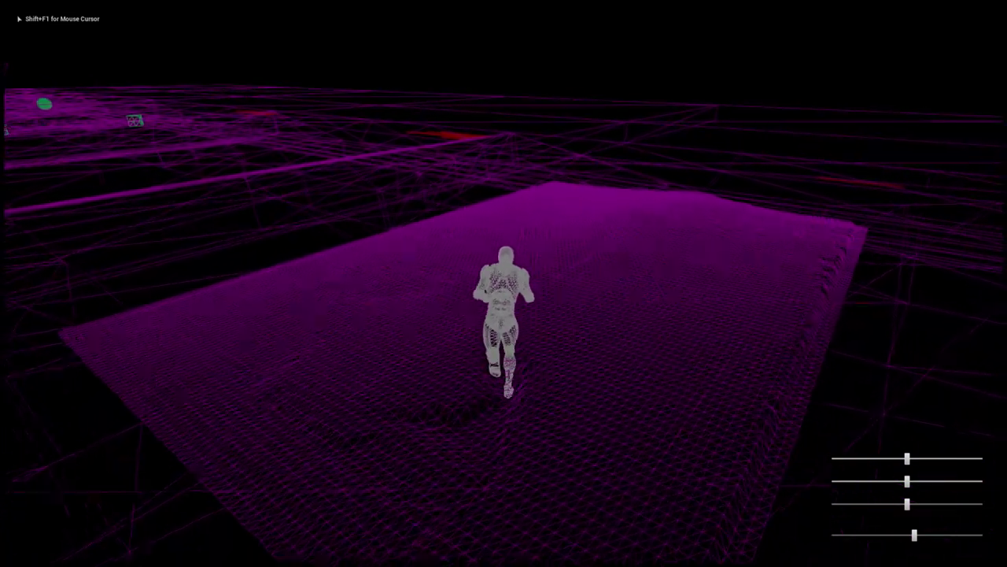
key(F2)
key(d)
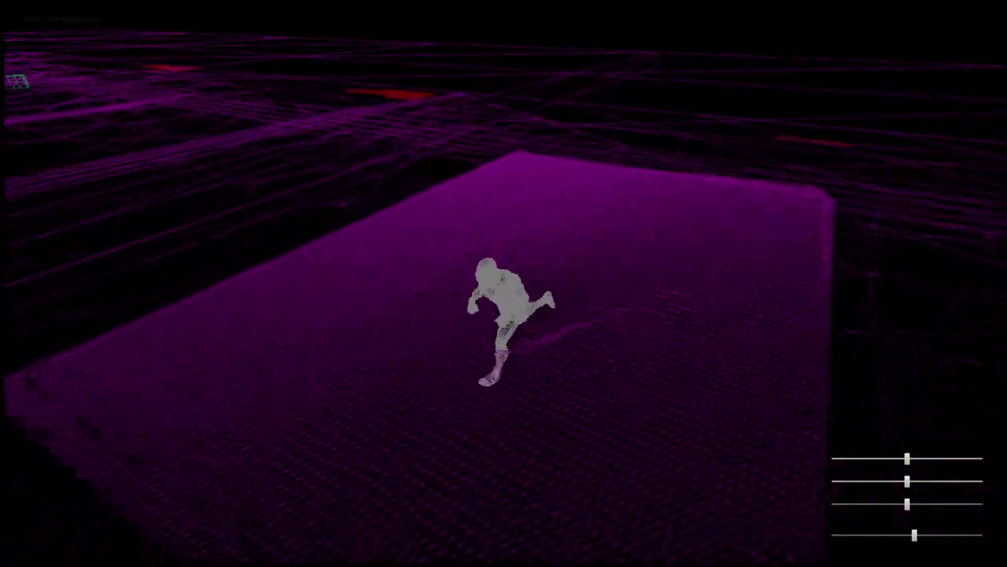
key(d)
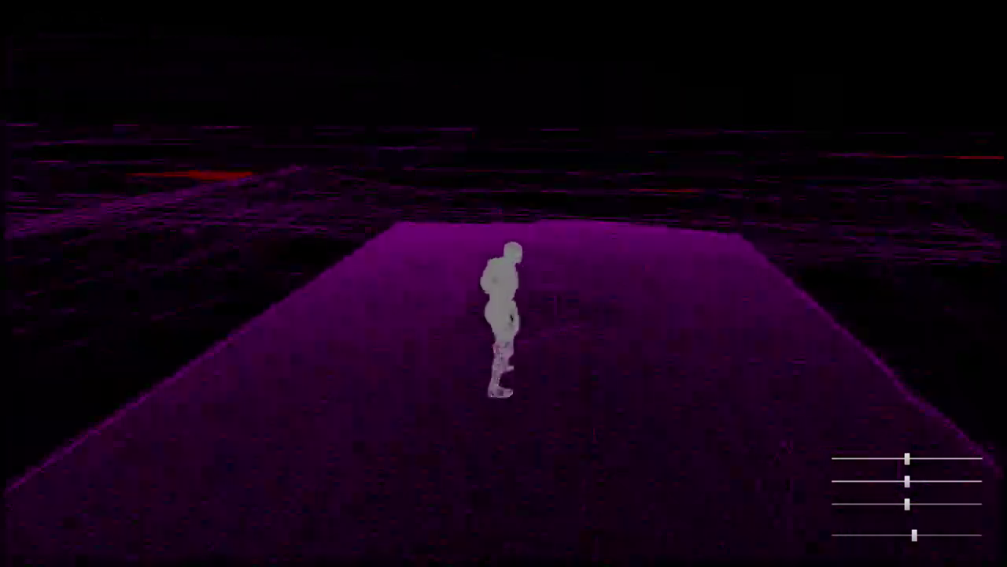
Restore lit view and wade across the blood pool in several directions to examine its waves and trails.
key(F3)
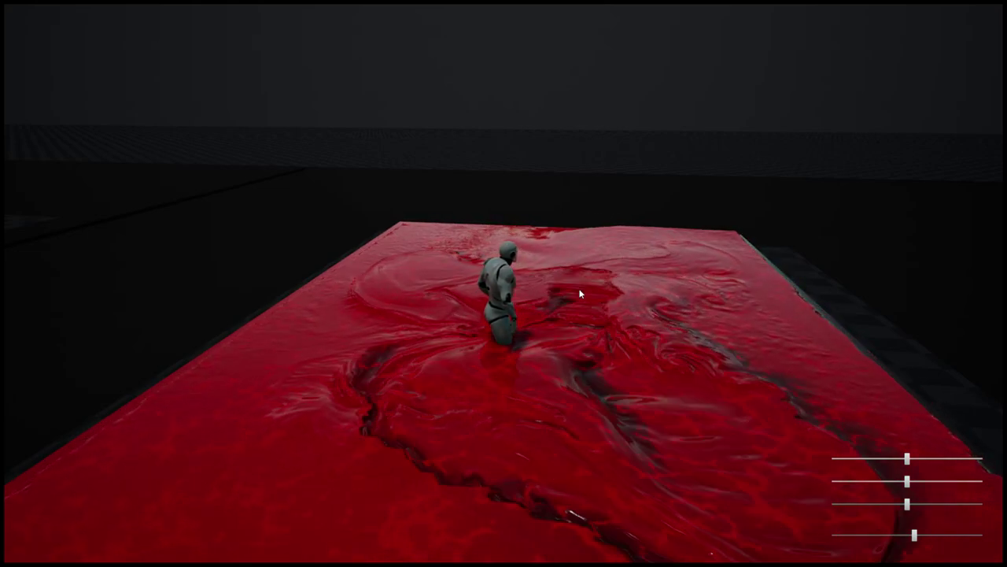
key(a)
key(s)
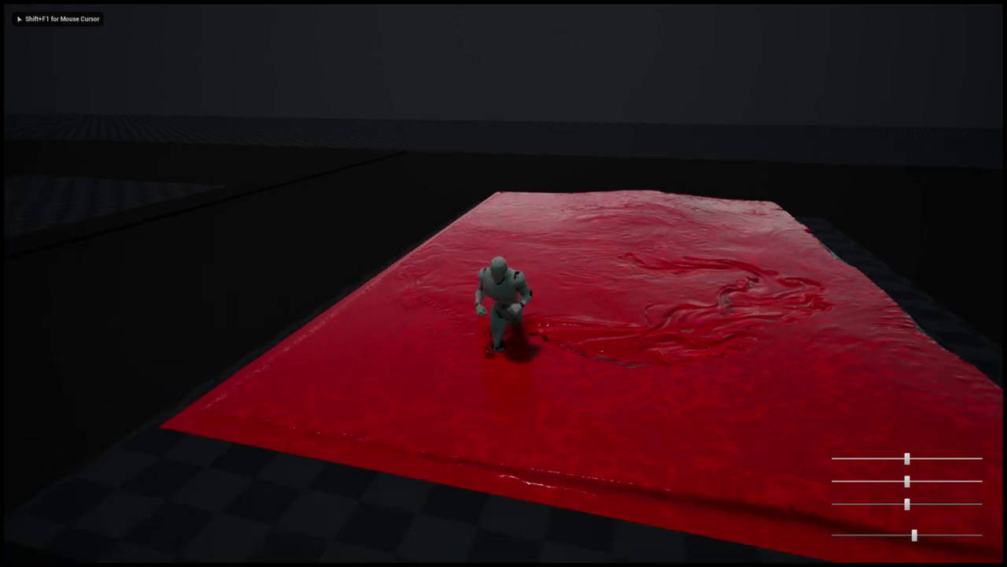
key(d)
key(w)
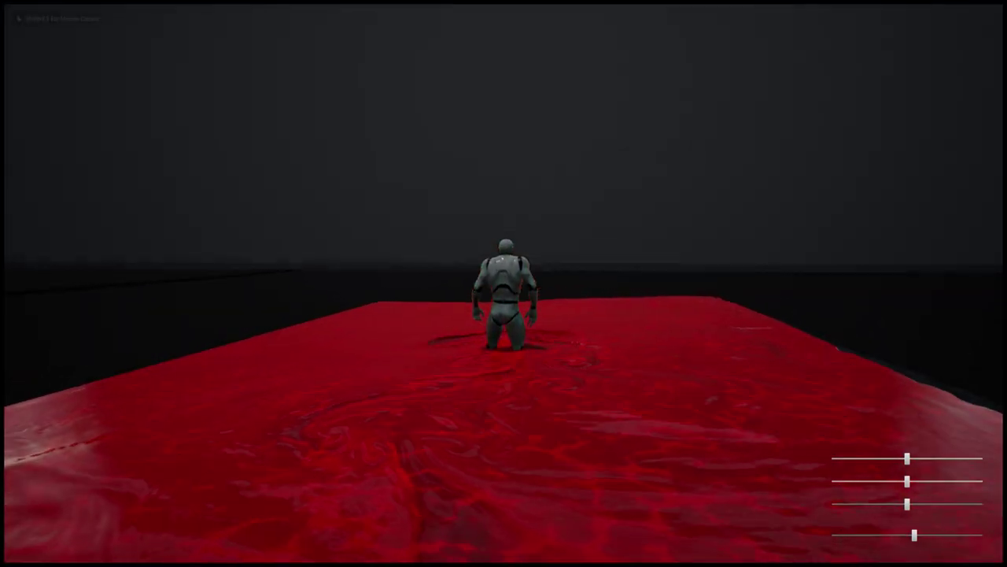
key(w)
key(d)
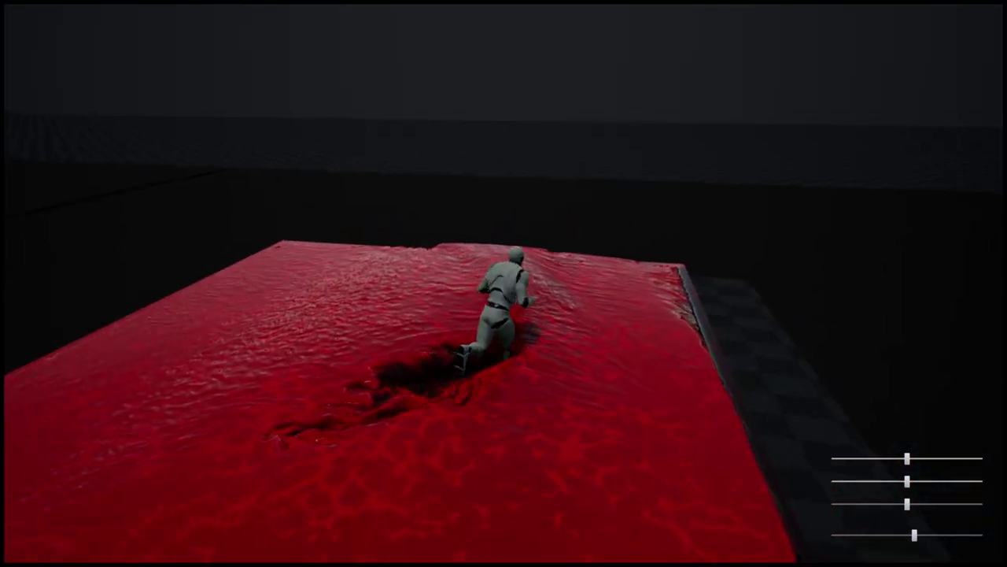
key(a)
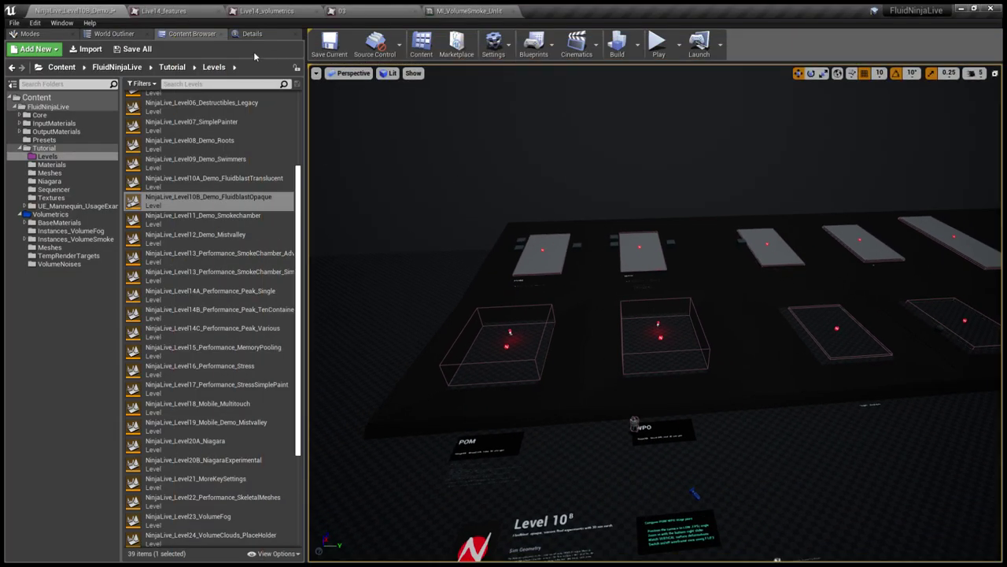
Review the new features in the Live14_features changelog and open the NinjaLive_Level21_MoreKeySettings level.
click(172, 12)
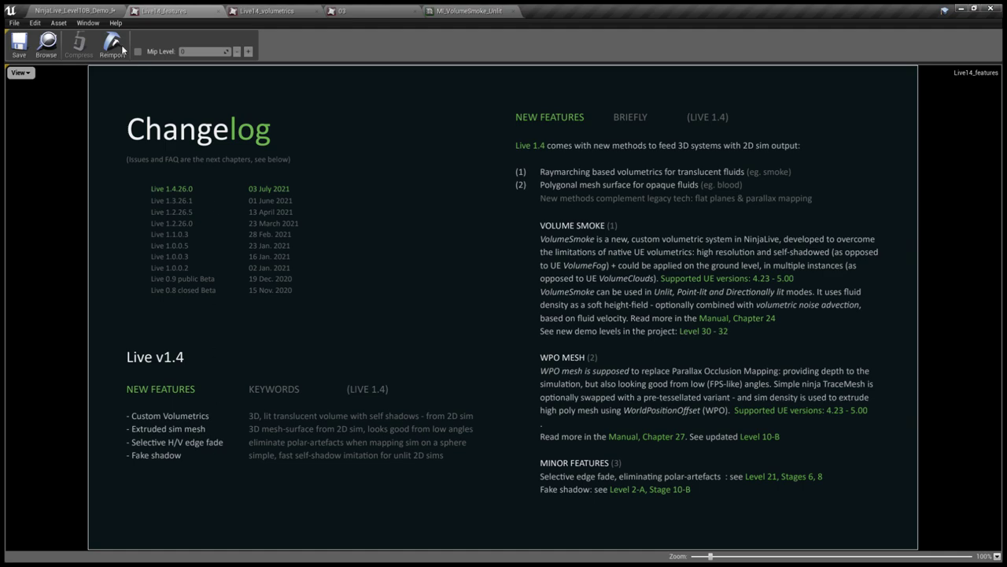
click(74, 10)
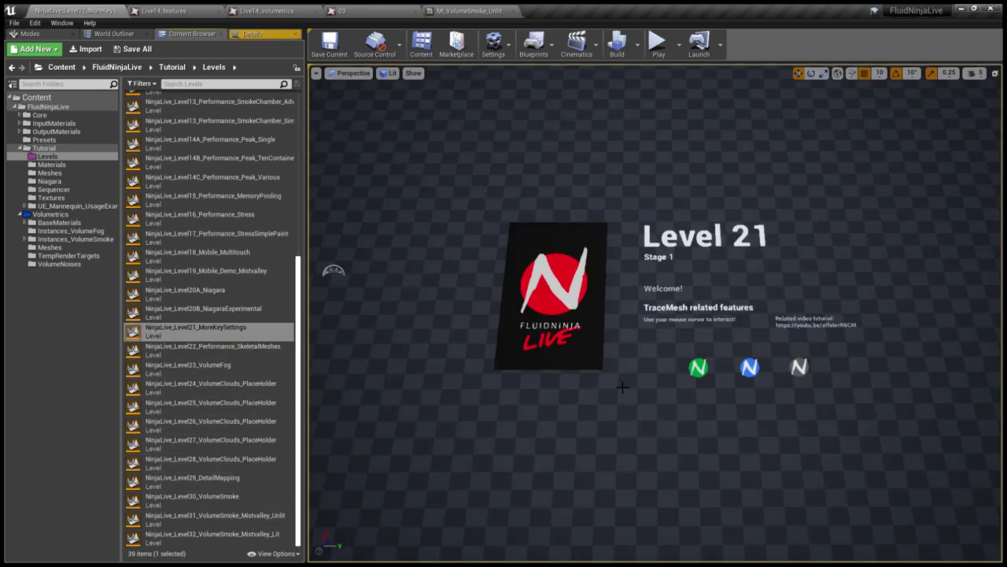
Move in on the large sphere near the Stage 8 panels and play-test the level full screen.
right_drag(623, 387, 610, 318)
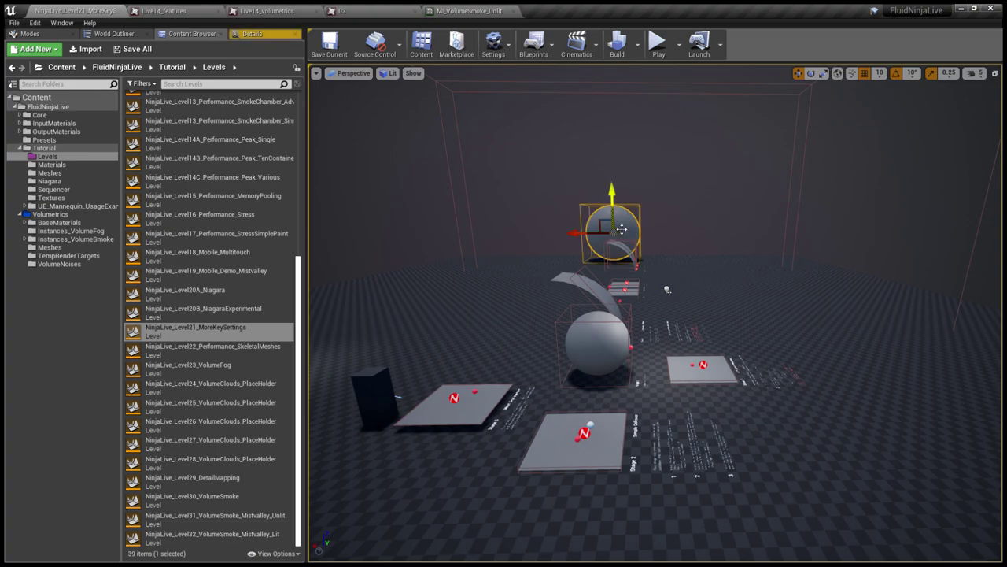
mouse_move(621, 229)
right_down()
mouse_move(598, 232)
mouse_move(621, 245)
right_up()
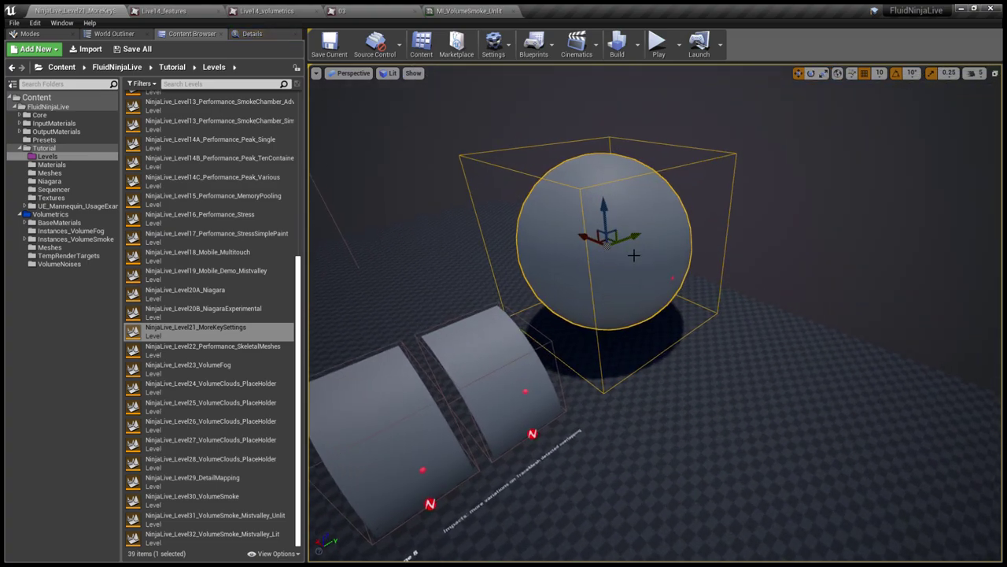
key(F11)
key(alt+p)
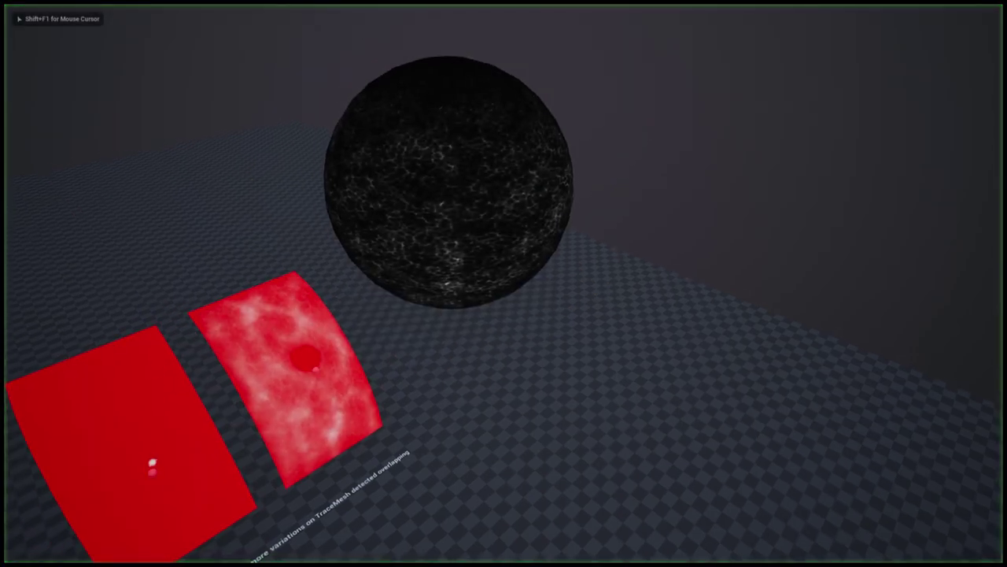
Fly close to the simulated sphere, interact with its fluid surface, and pull back to view it beside Stage 8.
key(w)
key(shift+F1)
click(603, 216)
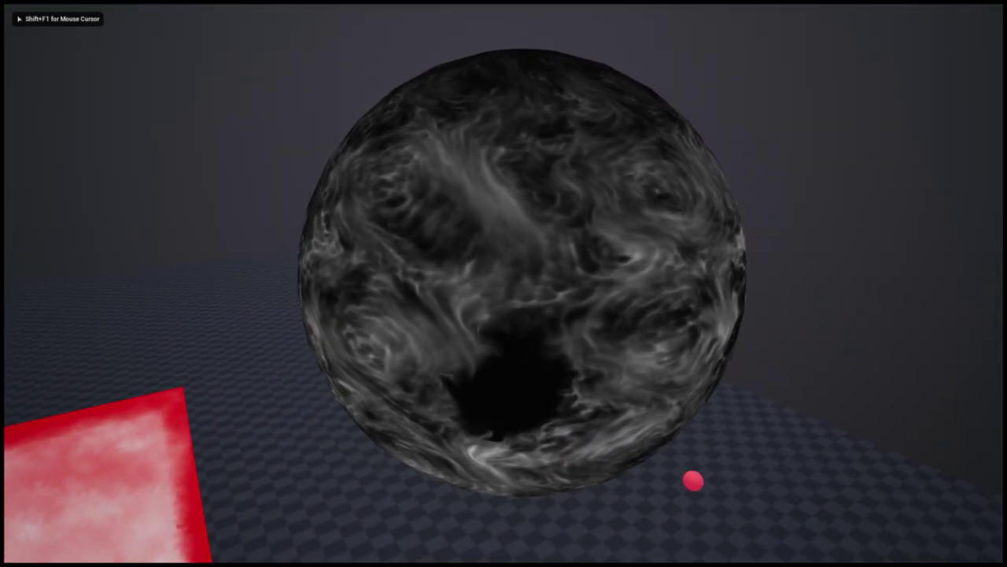
key(e)
key(s)
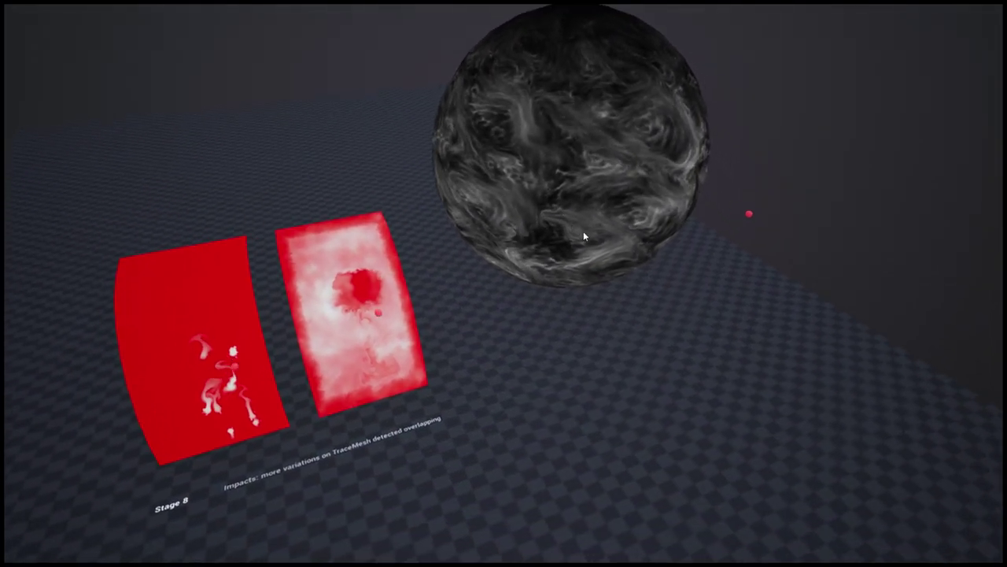
Circle the large simulated sphere at Stage 8 and stir its fluid surface from several sides.
key(w)
key(q)
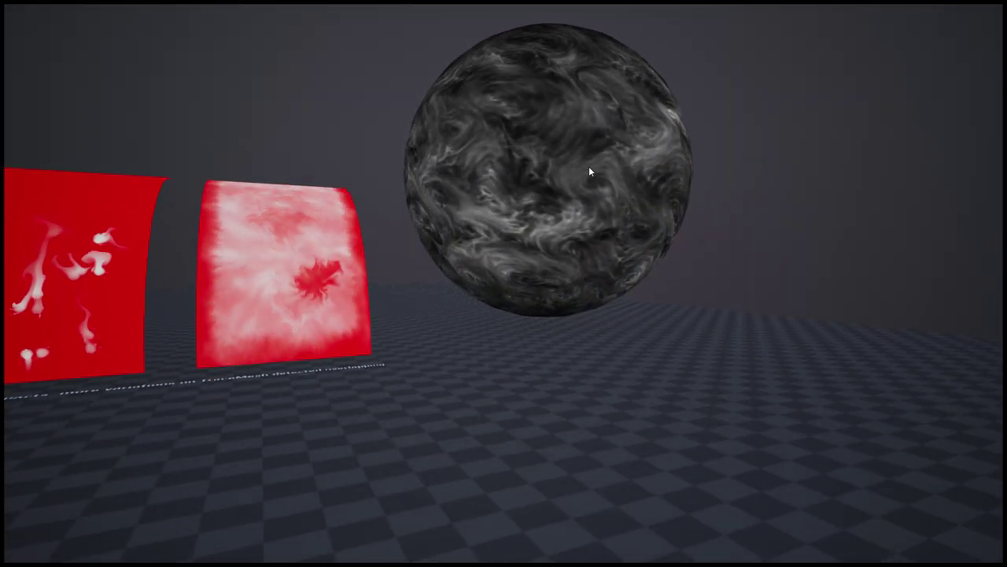
right_drag(589, 167, 580, 228)
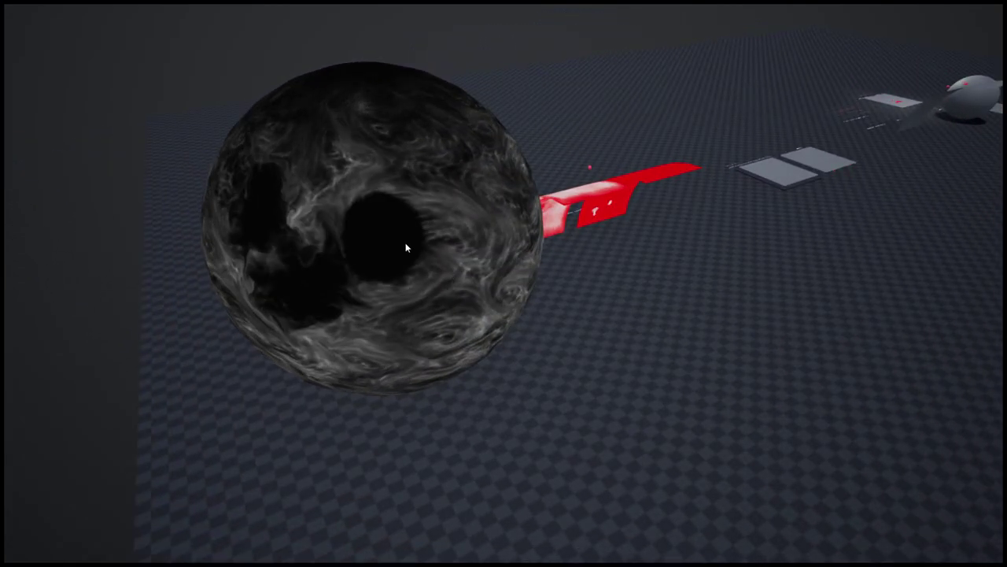
click(405, 242)
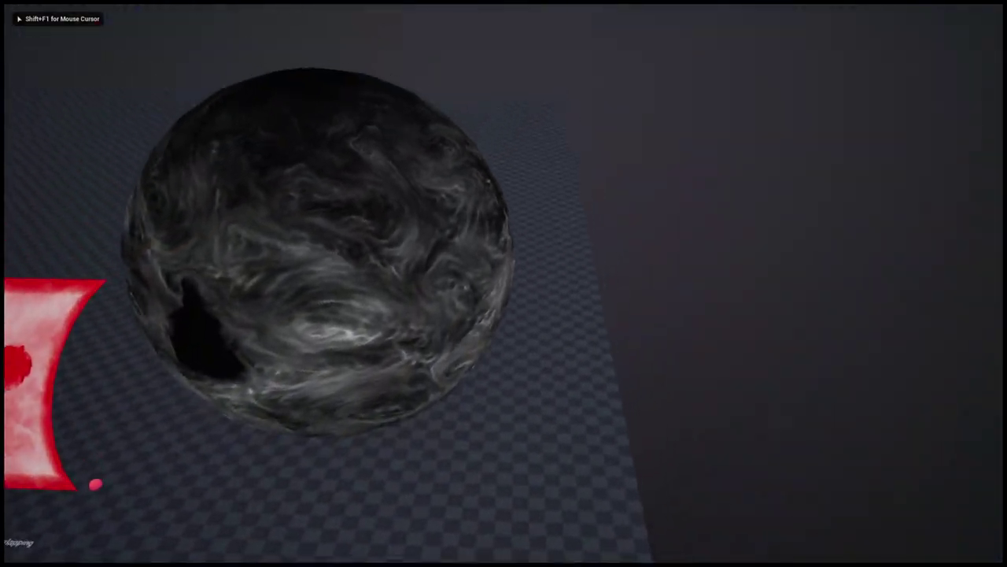
key(shift+F1)
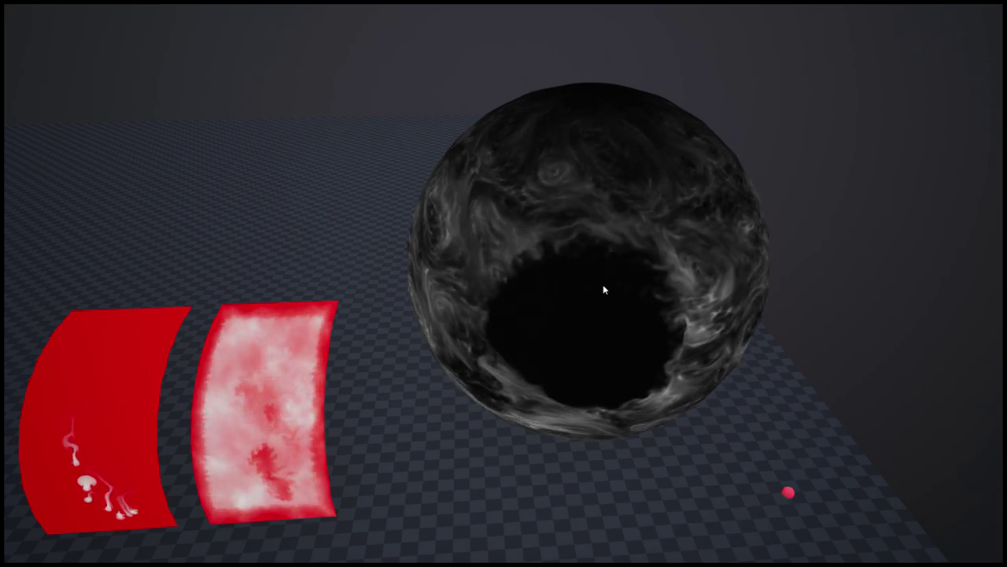
click(562, 297)
key(shift+F1)
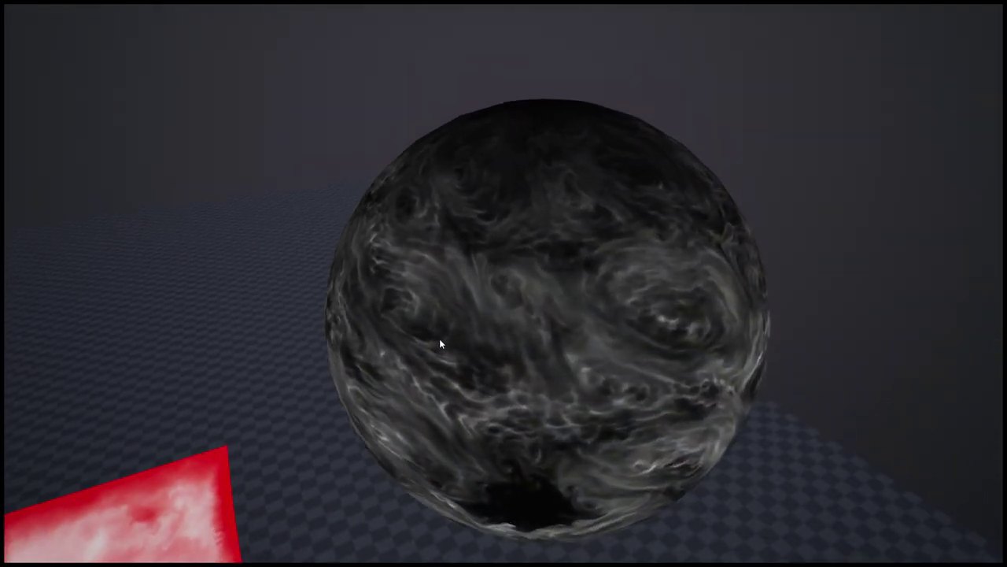
Pull back from the Stage 8 sphere, look over the neighbouring stages and end the play-test.
key(s)
key(s)
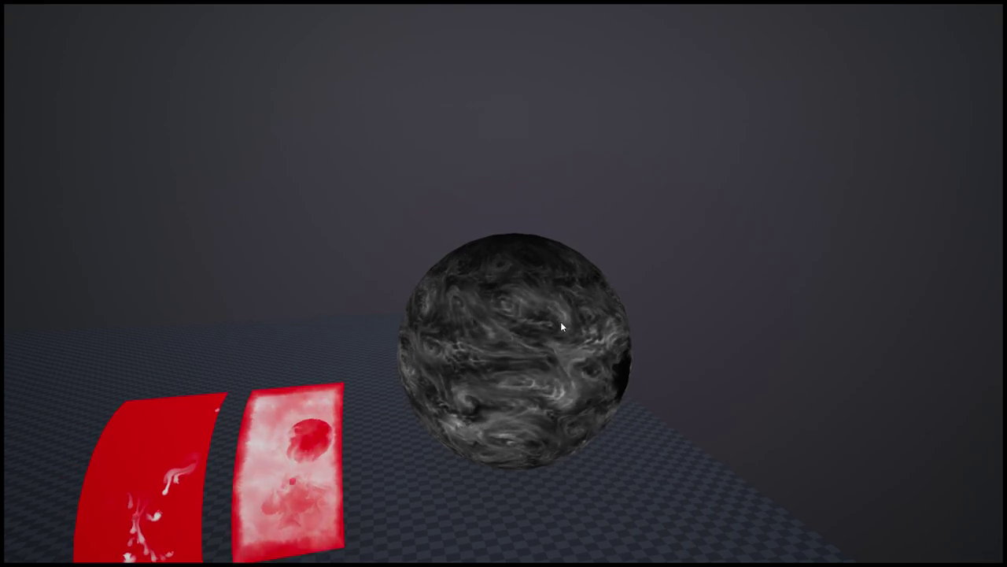
click(560, 321)
key(shift+F1)
key(Escape)
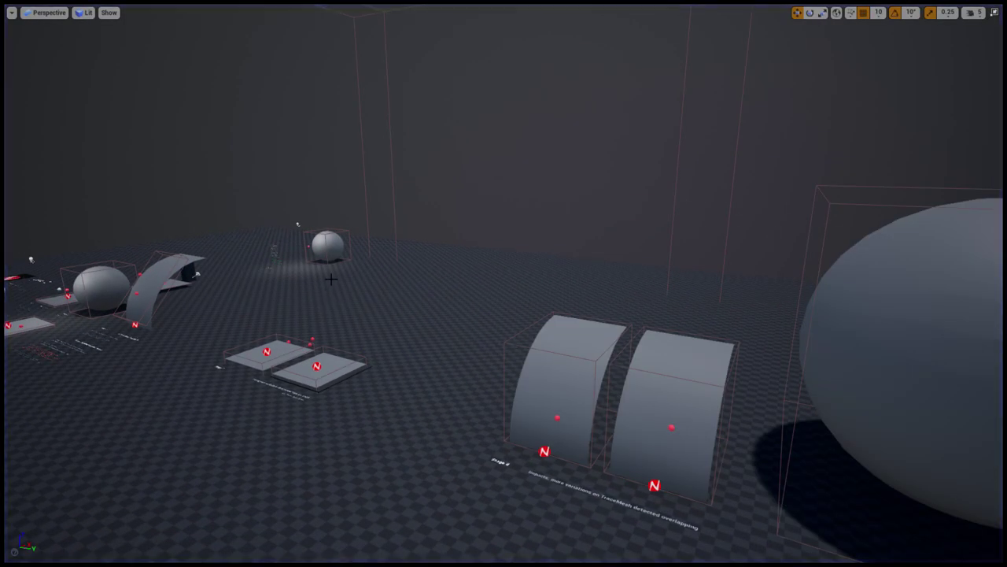
Focus on the distant Stage 6B sphere and play-test it, disturbing its displaced red surface.
click(326, 242)
key(f)
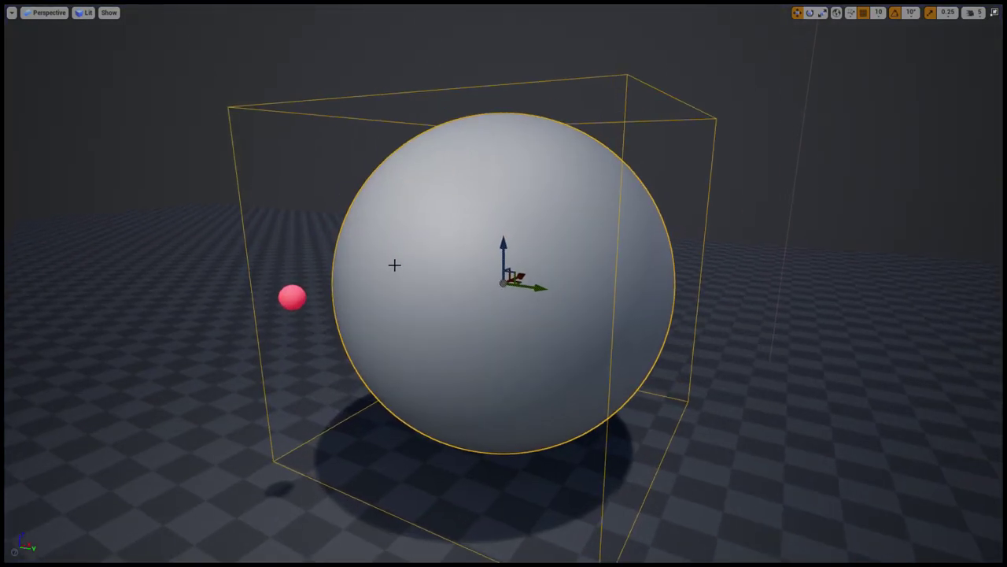
key(alt+p)
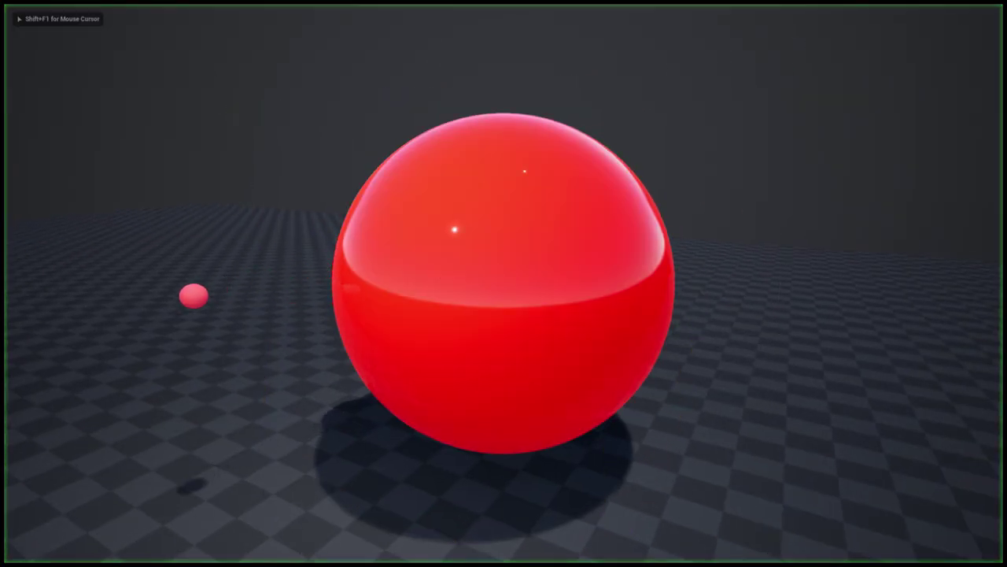
key(s)
key(shift+F1)
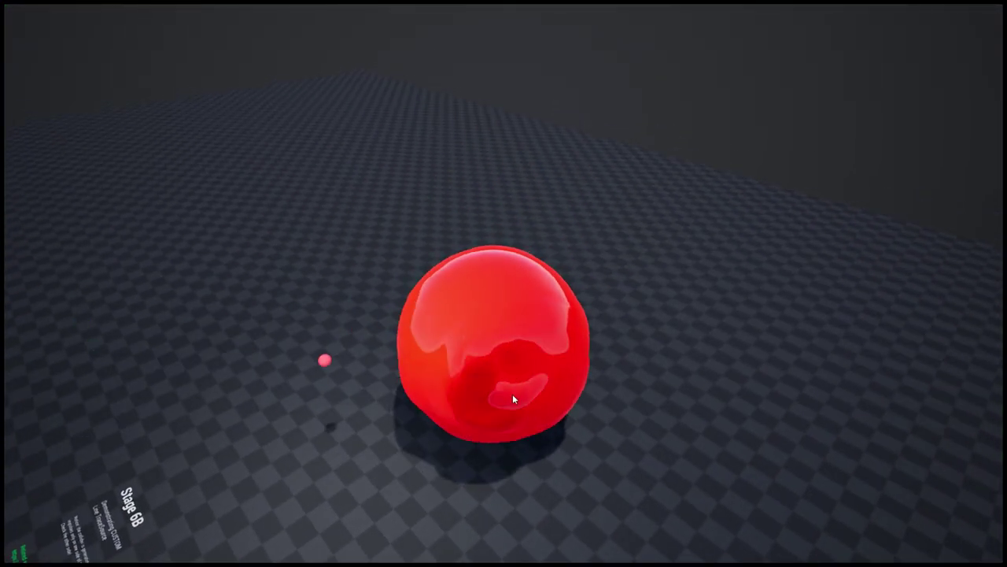
Move around the red Stage 6B sphere and deform its surface from different angles.
click(548, 387)
click(436, 360)
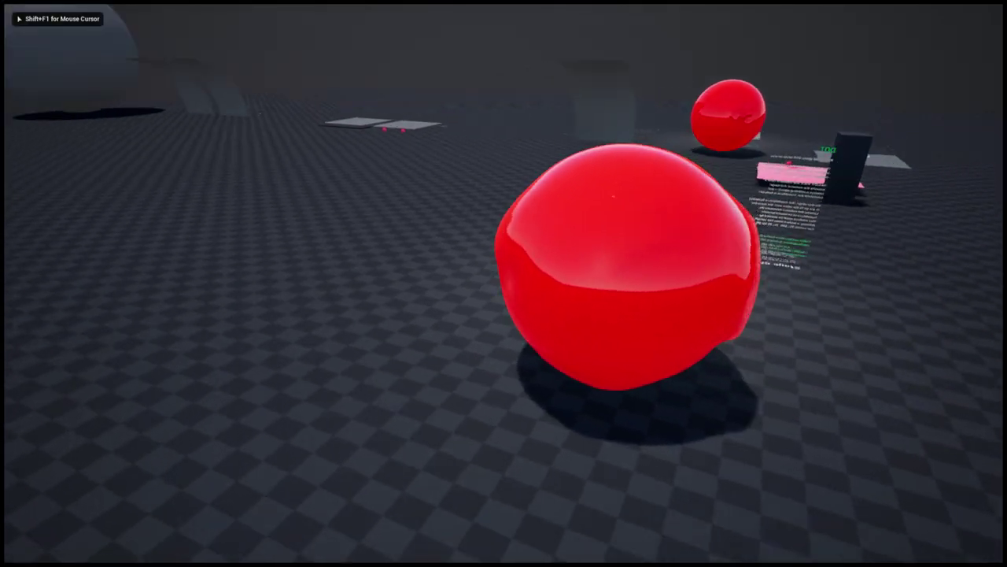
key(shift+F1)
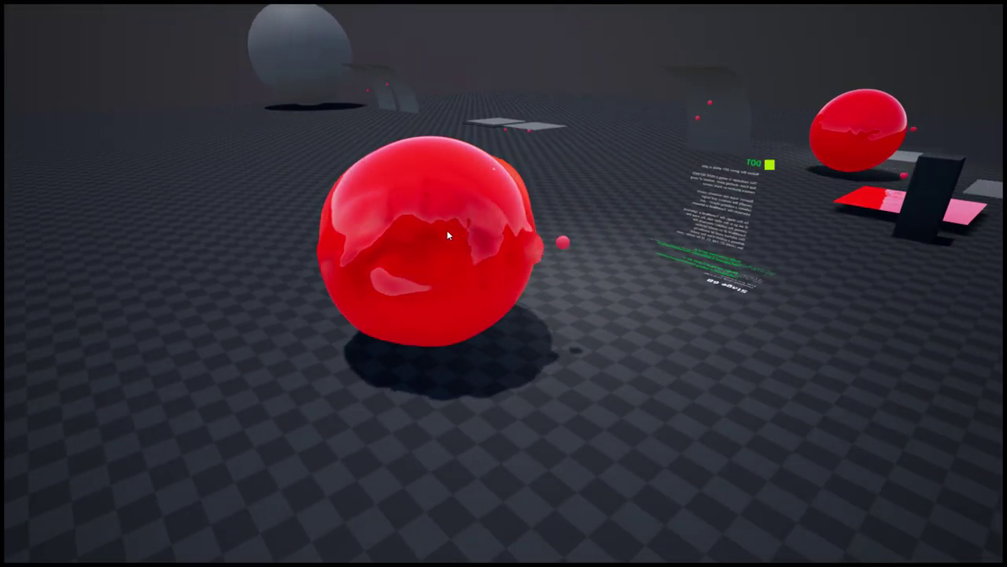
click(415, 238)
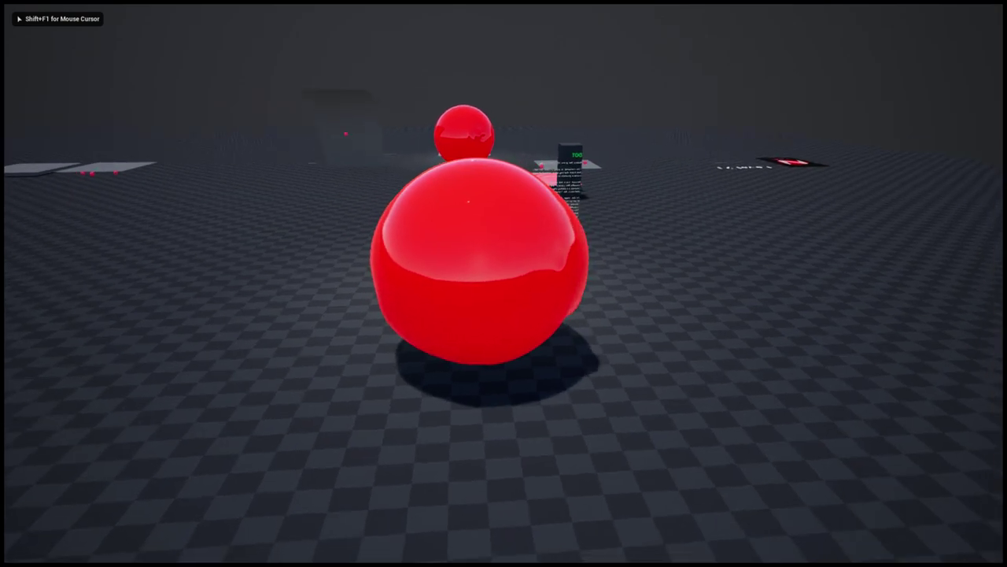
key(shift+F1)
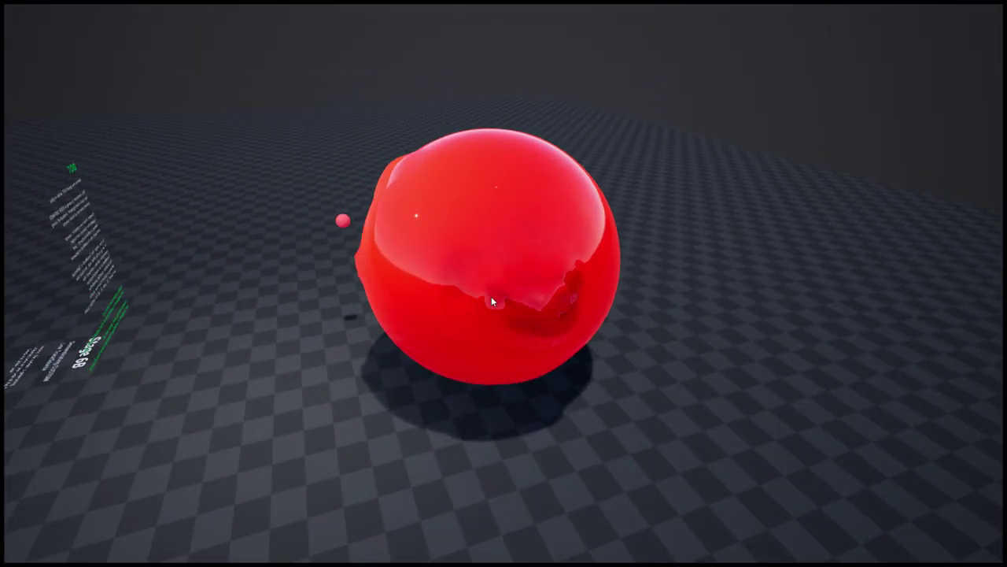
Fly over to the Stage 5 Mesh Displacement plane, examine its surface from both sides and end the play-test.
click(506, 302)
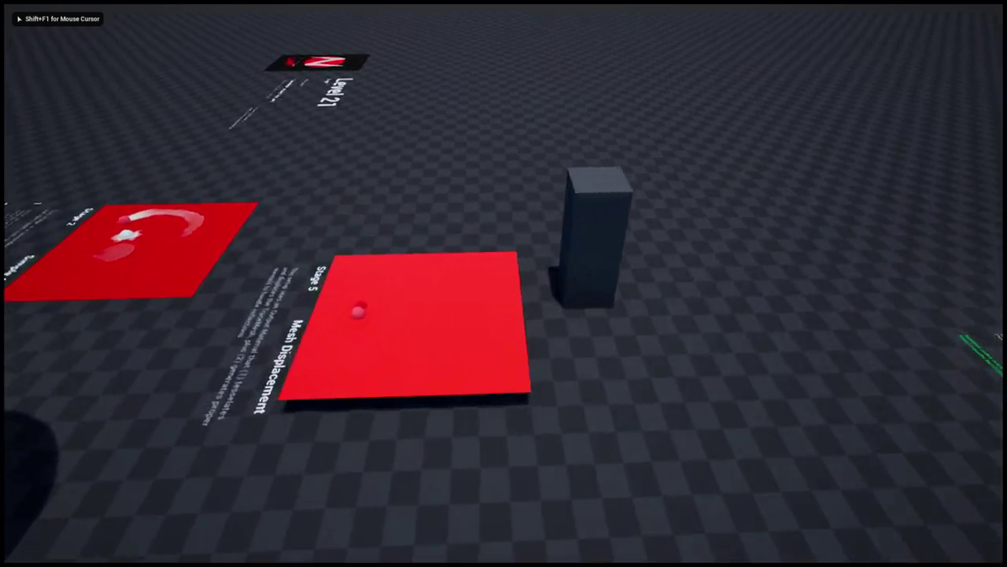
key(shift+F1)
click(487, 358)
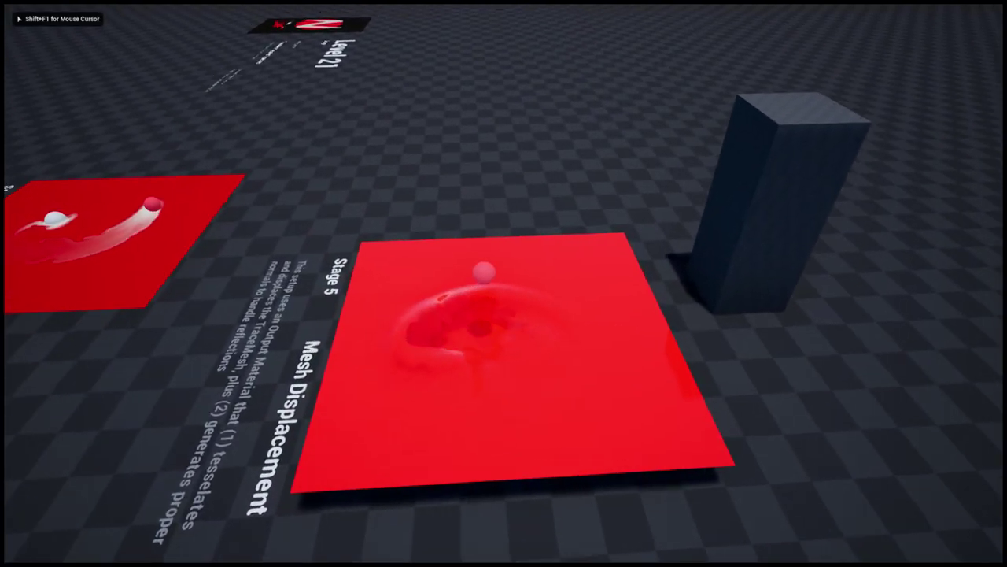
key(shift+F1)
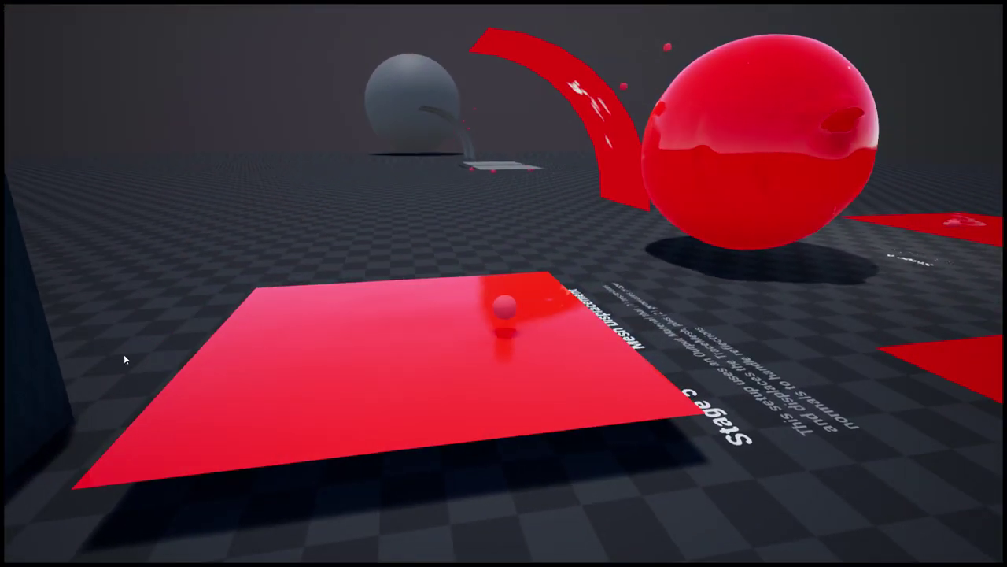
key(Escape)
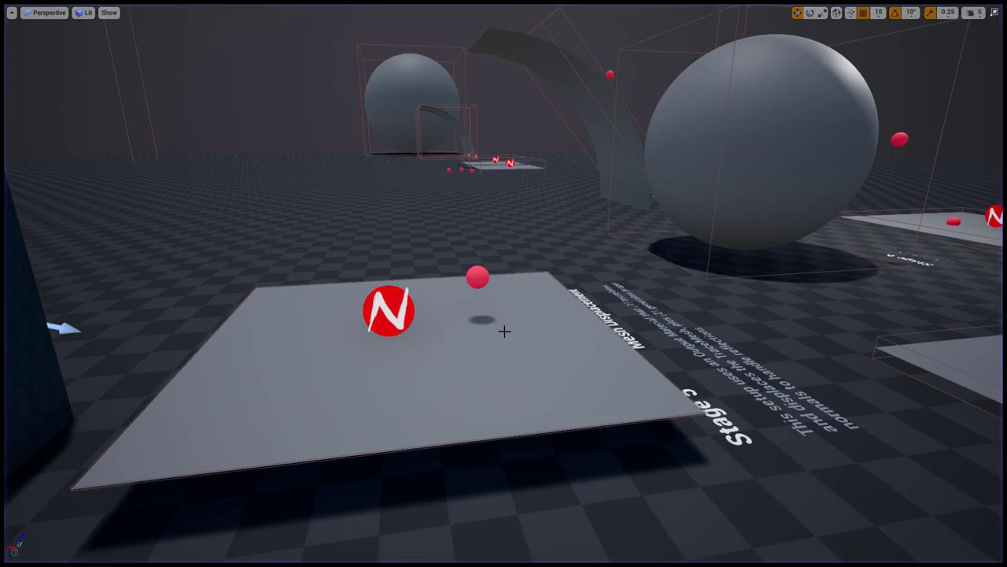
Leave the full-screen viewport and open the NinjaLive_Level02A_KeySettings level.
key(F11)
drag(302, 297, 300, 130)
double_click(234, 121)
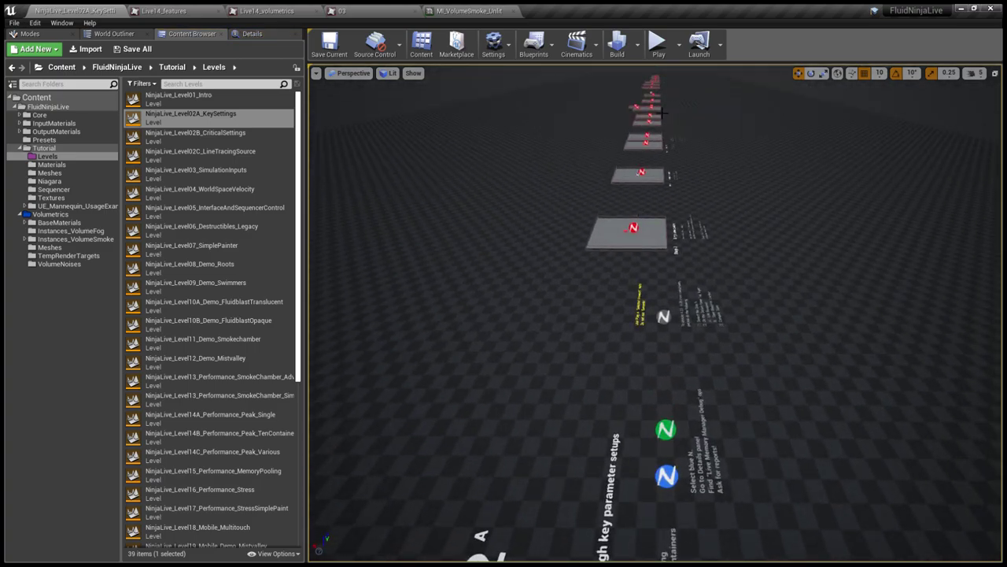
Travel to the Stage 10-B Fake Shadow container and play-test its fluid simulation.
click(649, 105)
key(f)
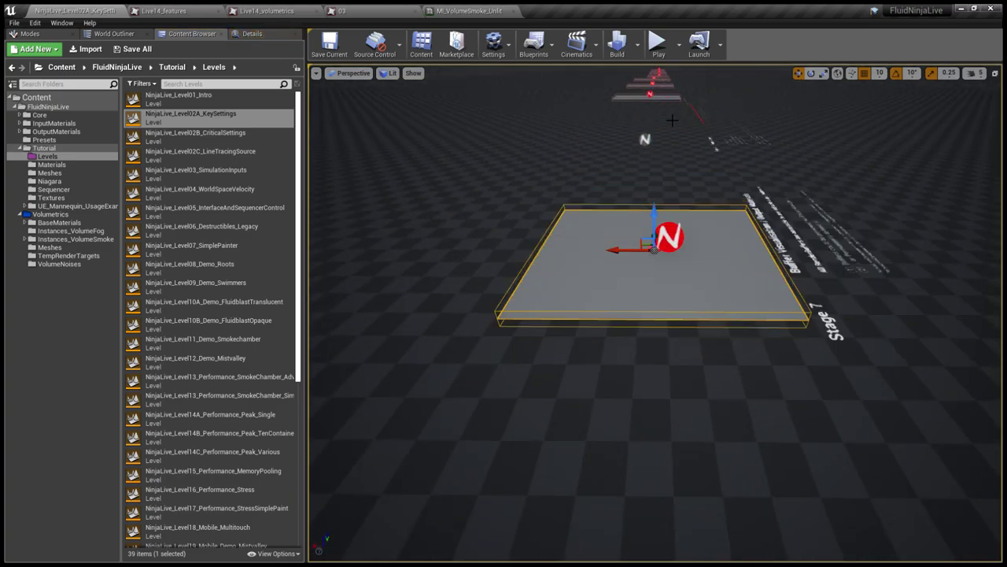
right_drag(673, 118, 472, 181)
key(alt+p)
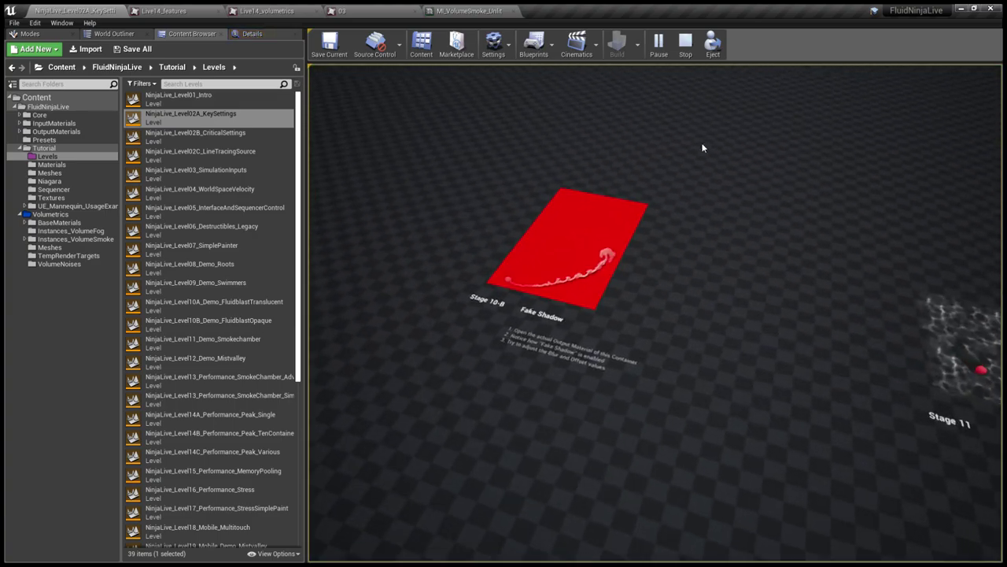
key(s)
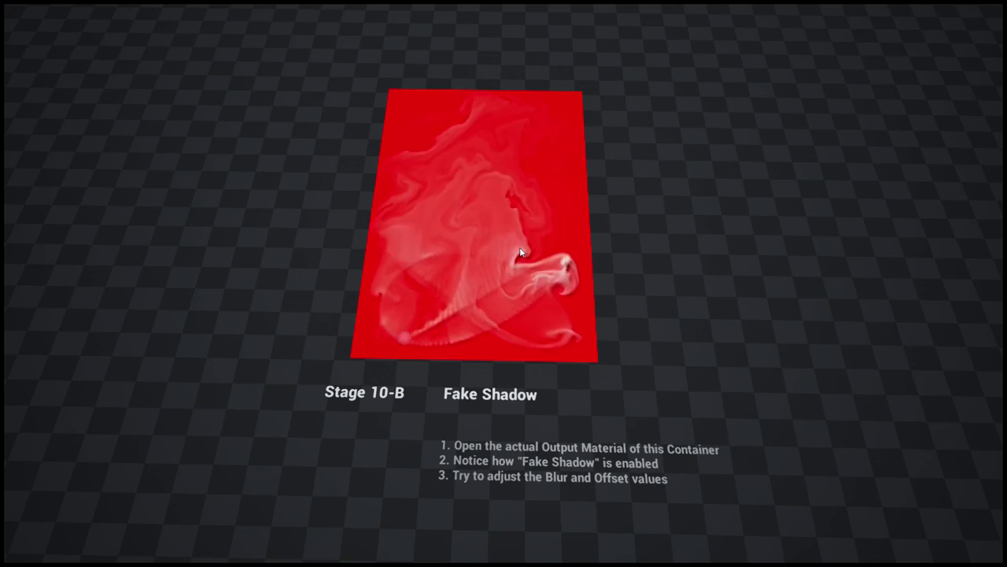
End the play-test, leave full screen, and review the Live14_features changelog and the Live14_volumetrics page.
key(Escape)
key(F11)
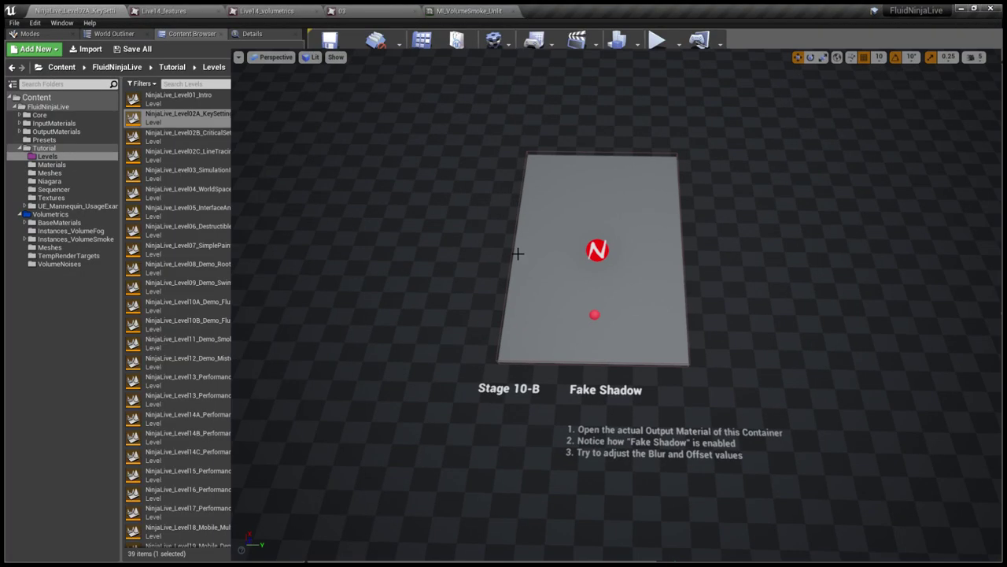
click(192, 10)
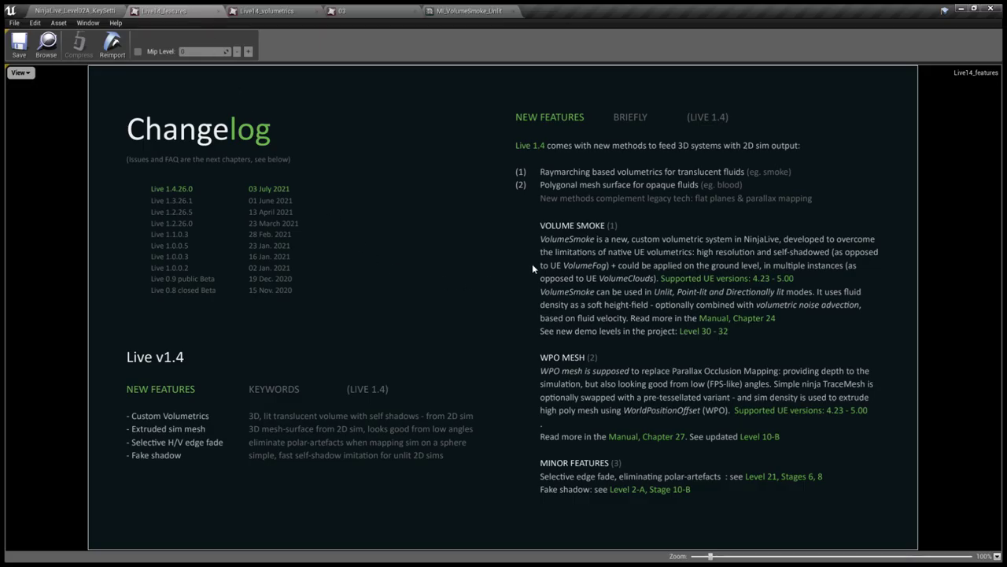
click(272, 11)
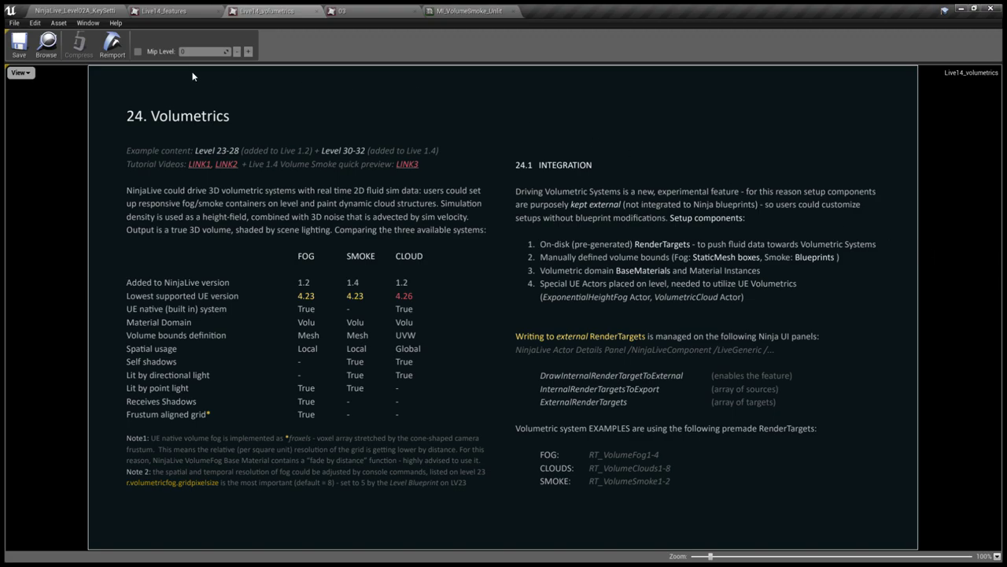
Collapse the Tutorial folder and open the M_VolumeSmoke material from Volumetrics/BaseMaterials.
click(104, 11)
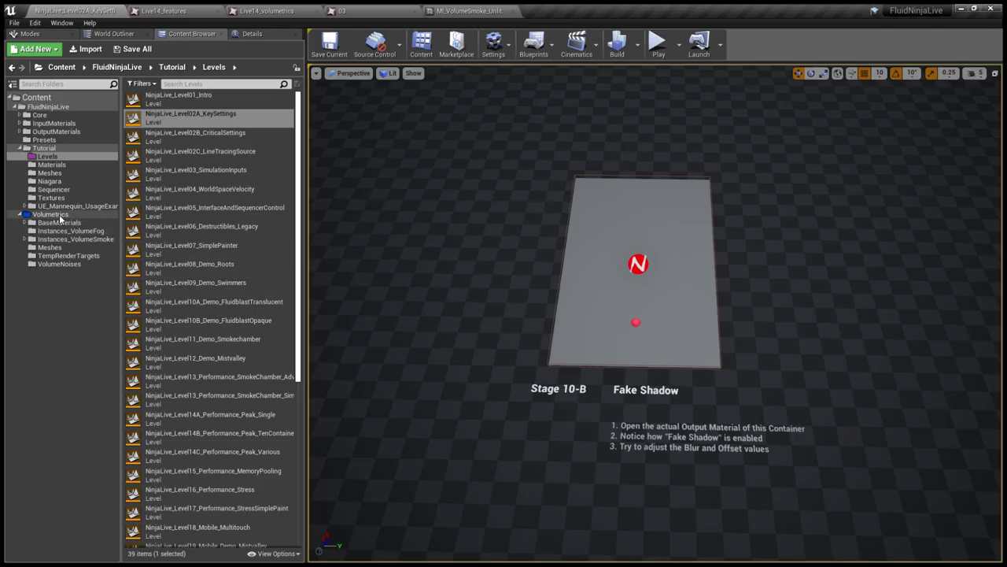
click(50, 214)
click(21, 148)
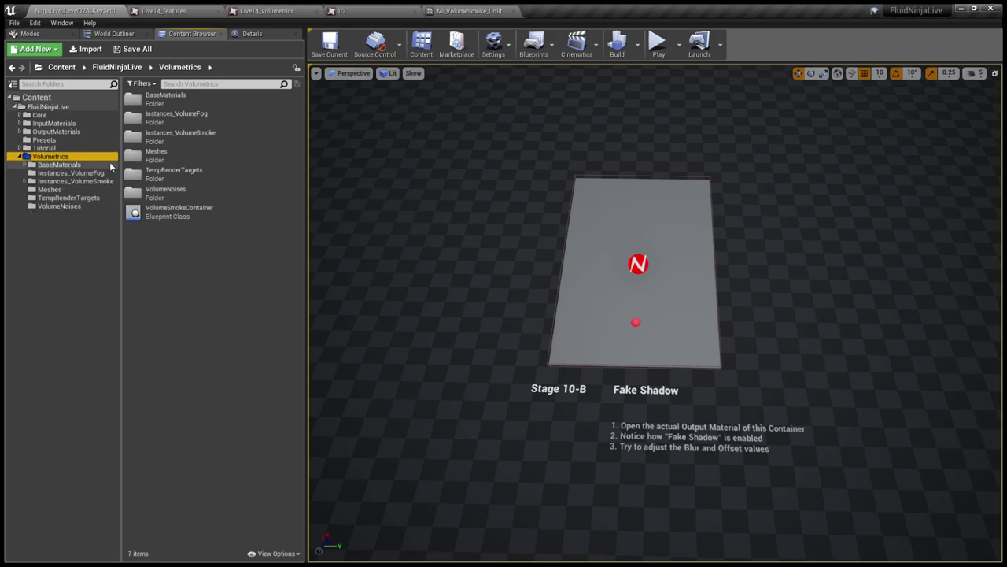
click(44, 148)
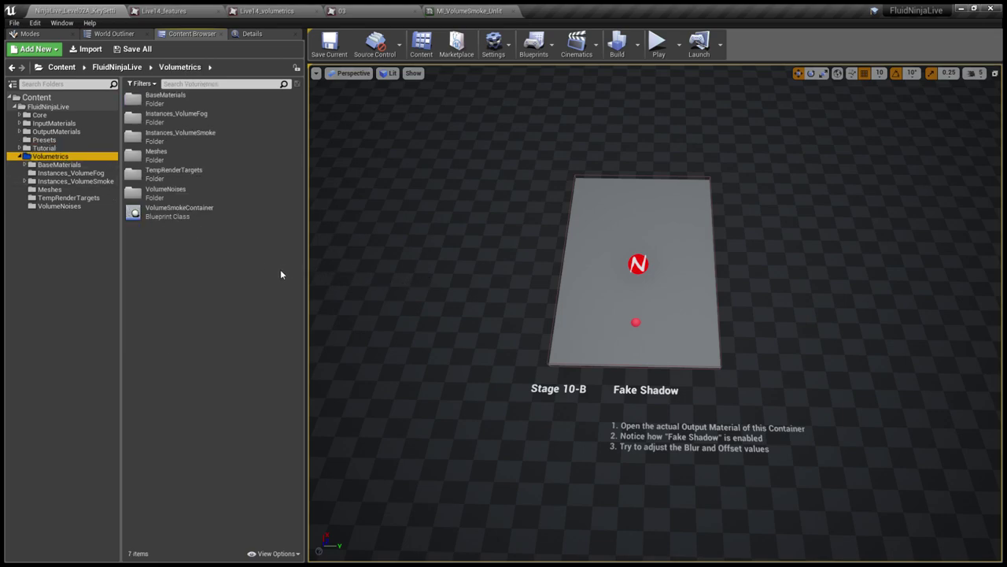
click(71, 165)
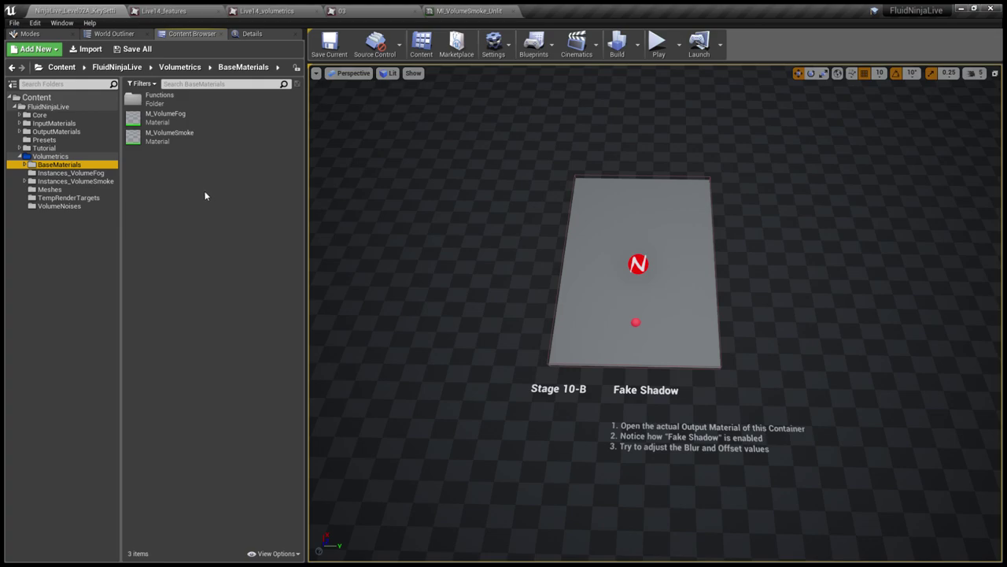
double_click(171, 138)
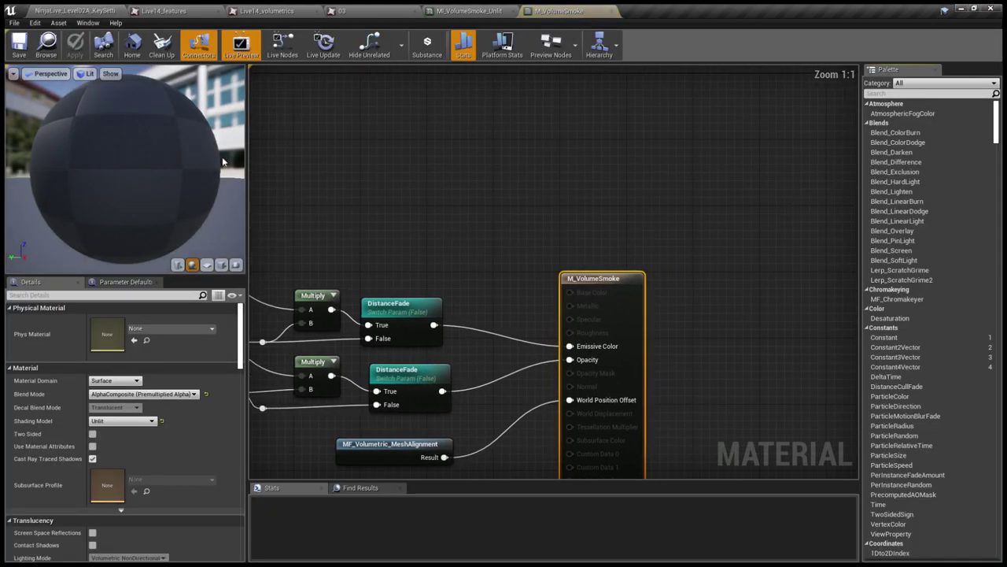
Examine the PointLit, DirectionalLit and Unlit blocks of the M_VolumeSmoke graph, and return to the Live14_features changelog.
scroll(507, 216, down, 12)
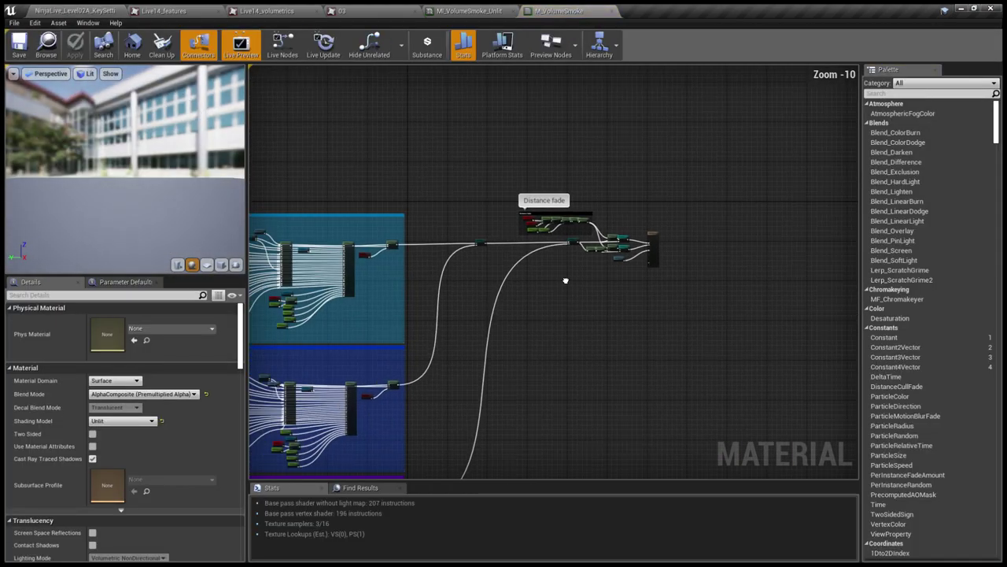
scroll(561, 212, up, 10)
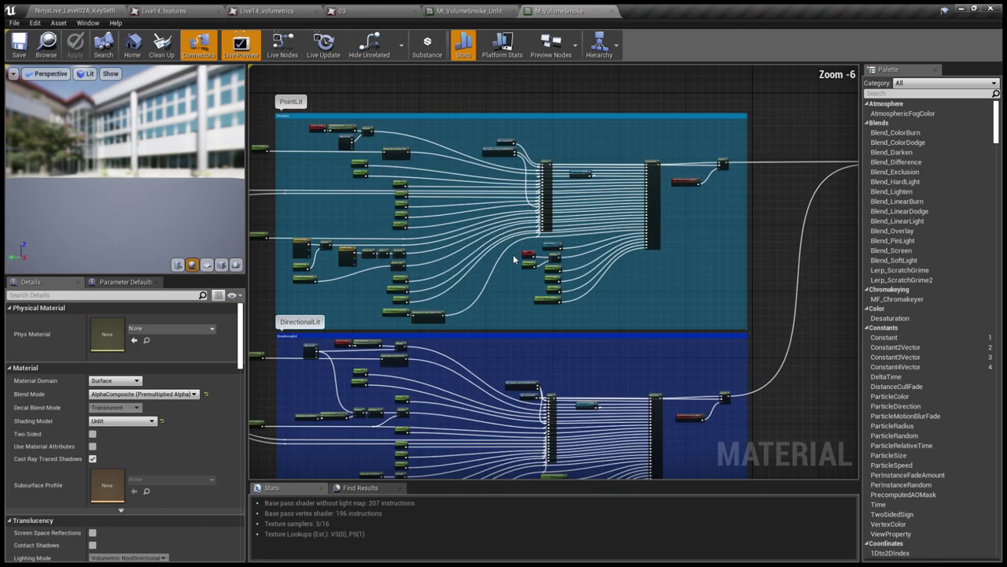
scroll(634, 199, down, 4)
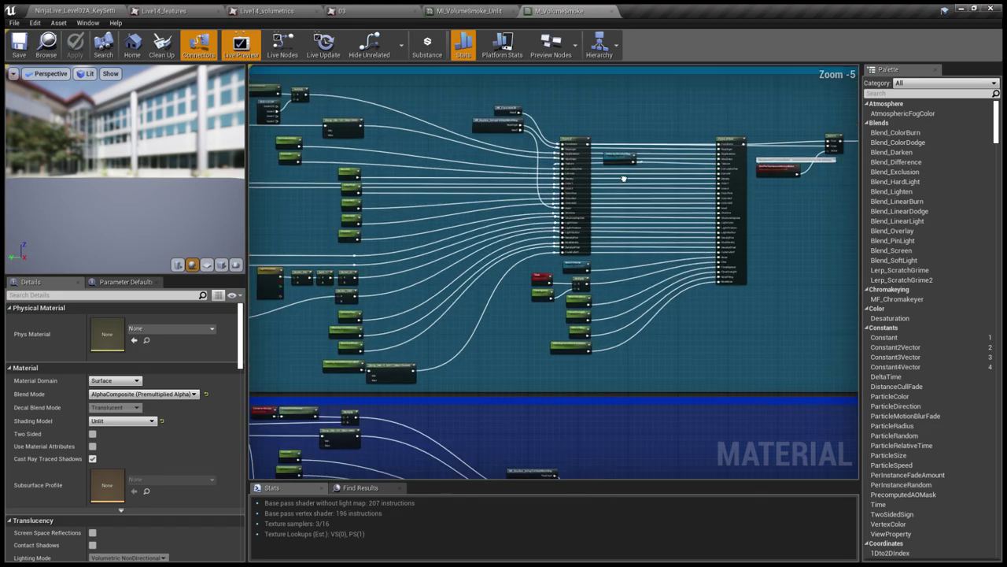
scroll(550, 248, down, 2)
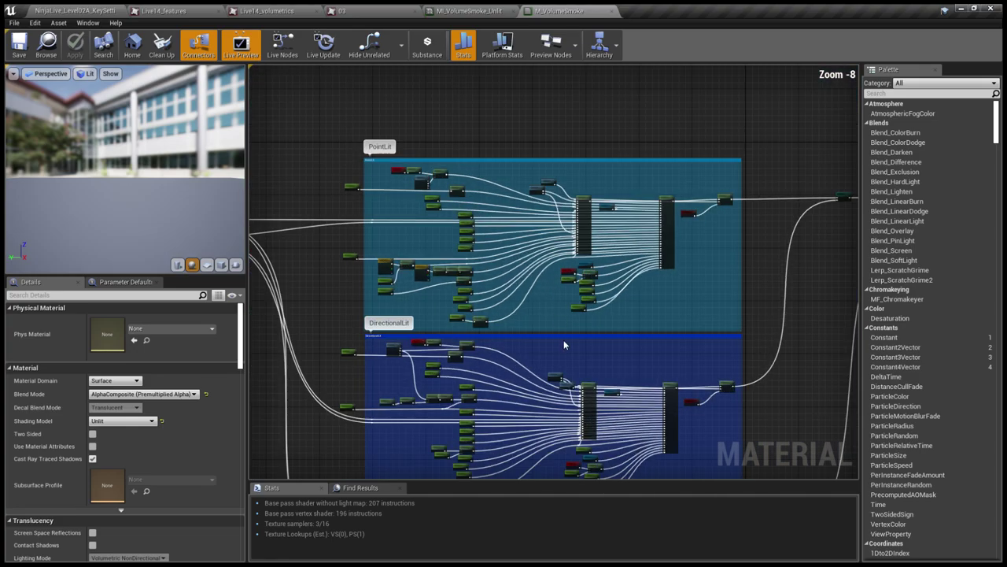
right_drag(564, 340, 554, 396)
scroll(597, 342, up, 1)
scroll(551, 294, down, 2)
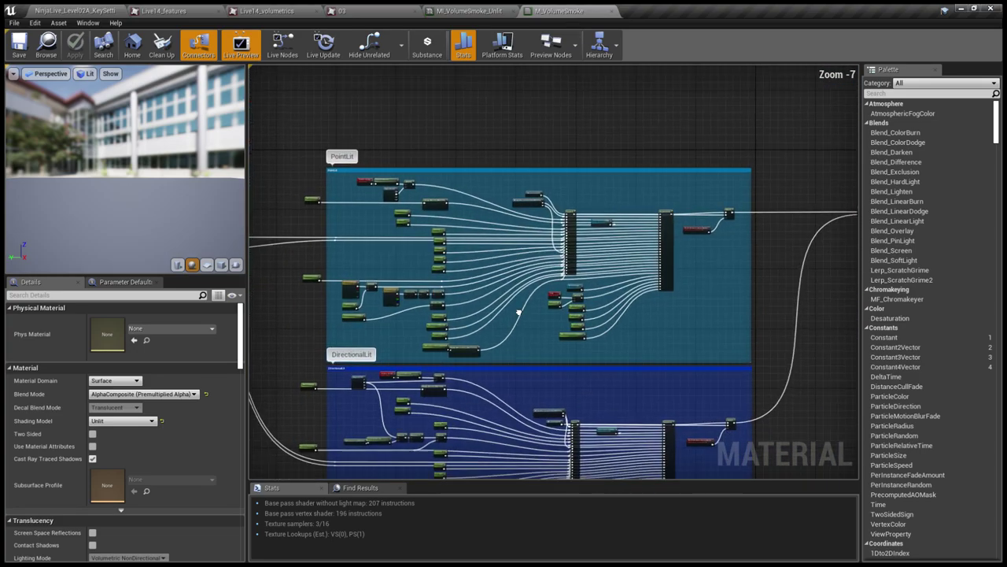
right_drag(551, 290, 555, 276)
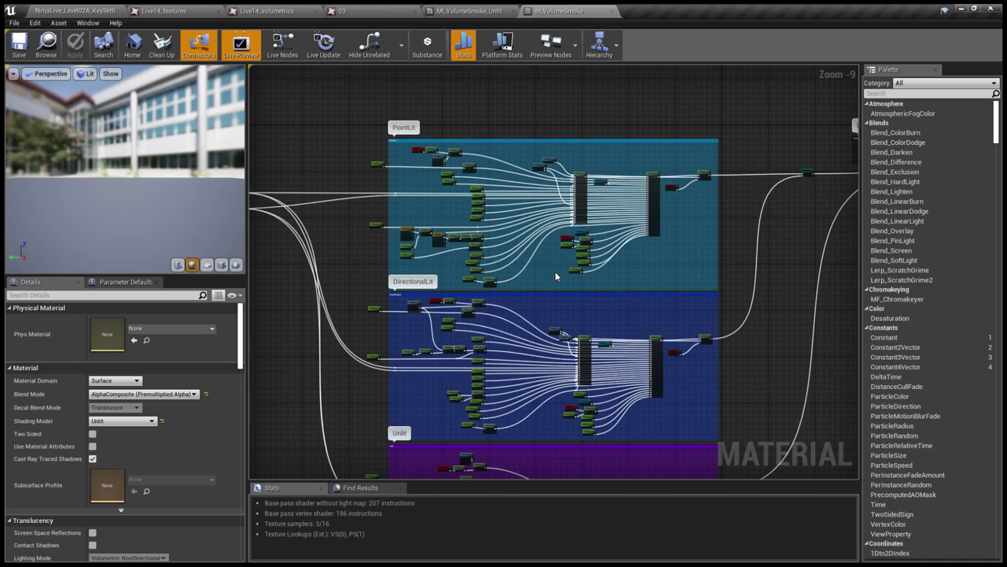
scroll(554, 268, down, 1)
click(163, 10)
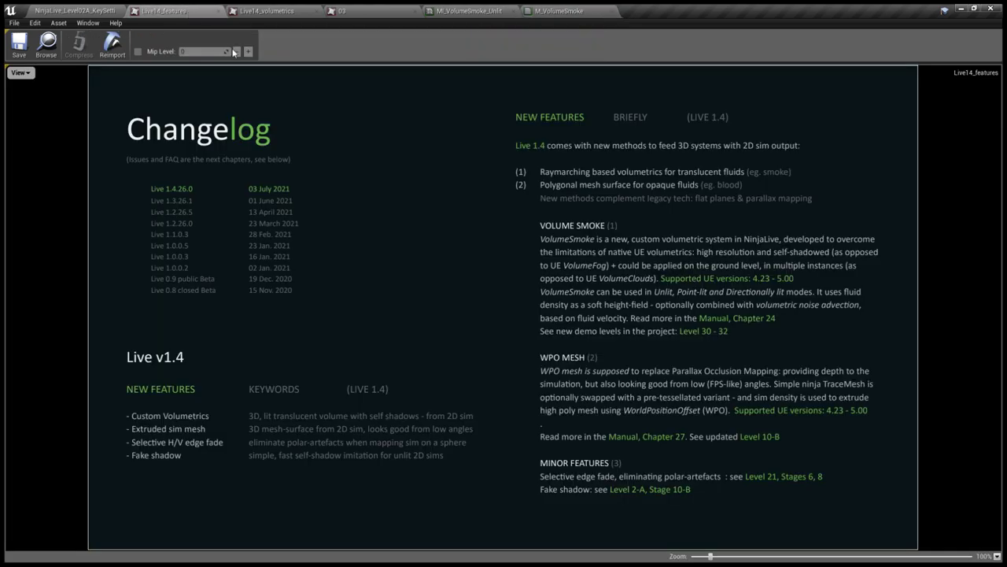